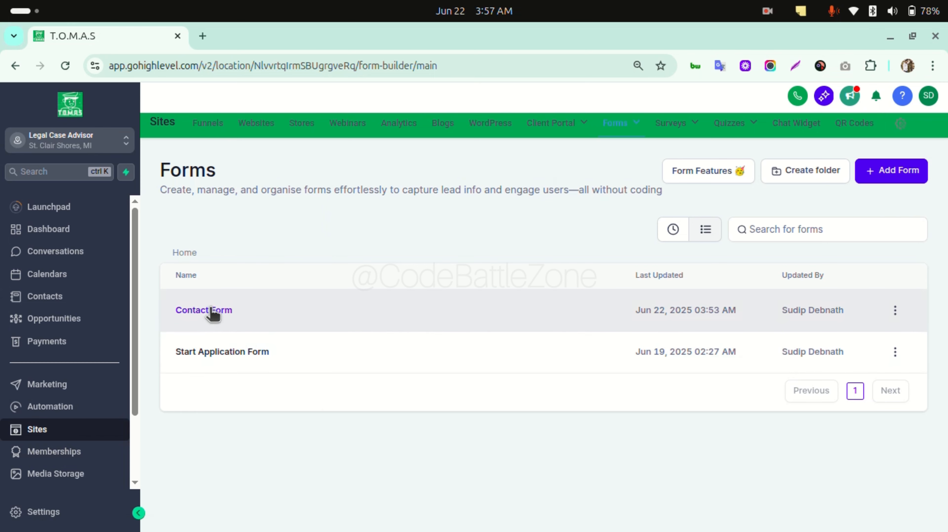
Open the Contact Form in the form builder and view the settings of its consent checkbox
left_click(222, 315)
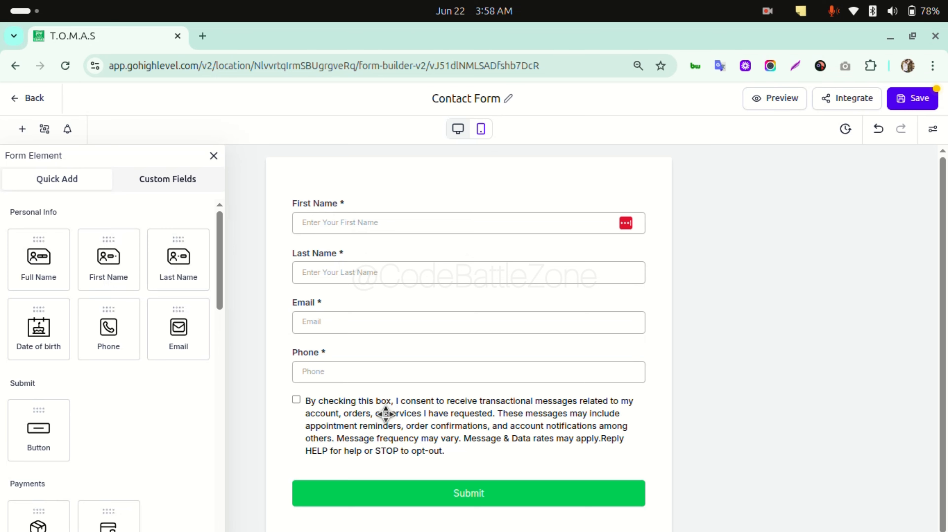
left_click(403, 413)
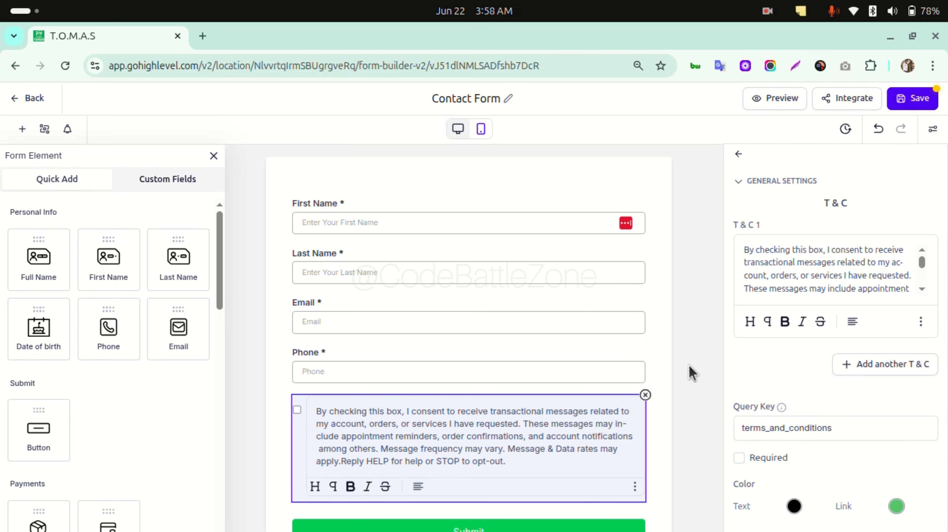
left_click(721, 282)
left_click(602, 422)
left_click(744, 161)
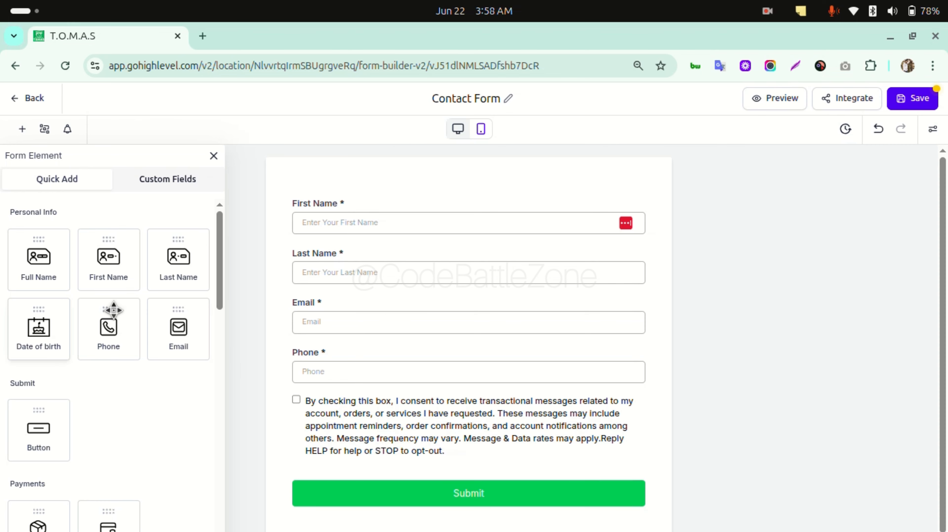
Add a Date of birth field to the form between Last Name and Email
left_click_drag(218, 257, 228, 239)
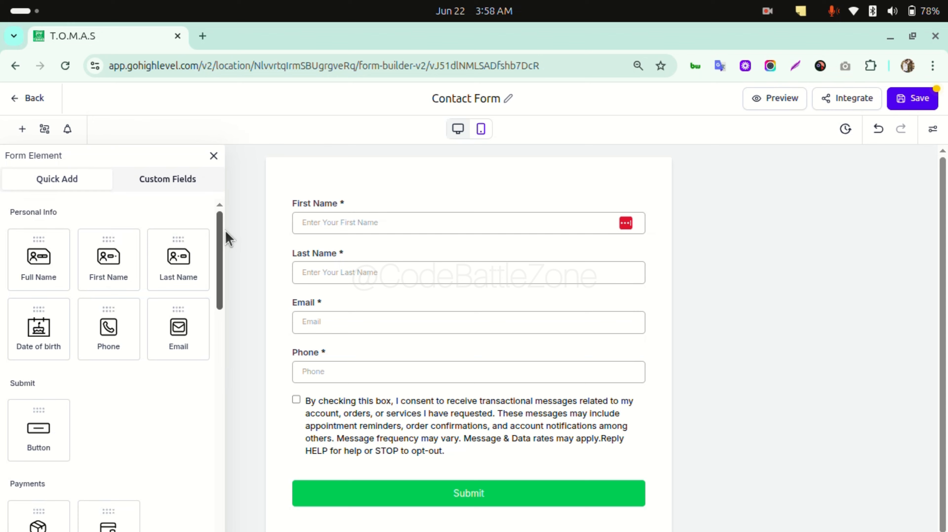
left_click_drag(38, 324, 335, 347)
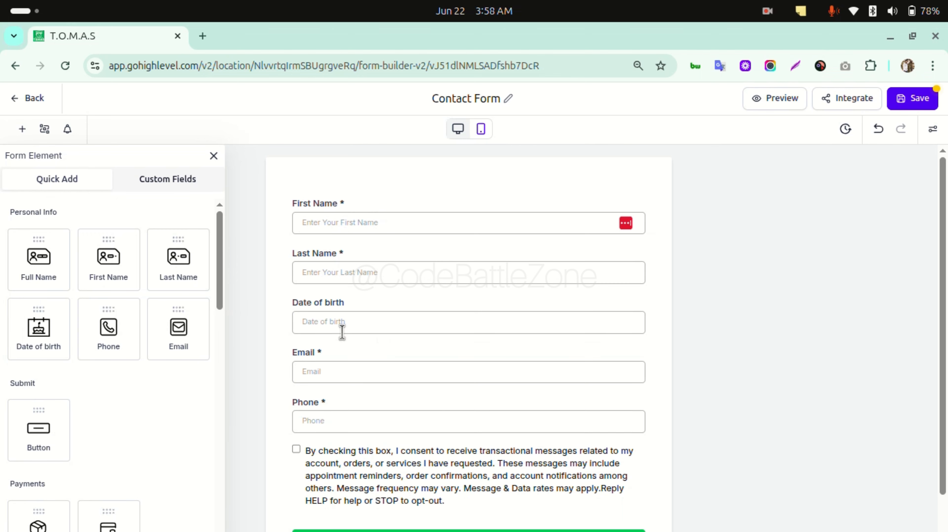
Set the Date of birth field's format to MM-DD-YYYY with a slash separator and save the form
left_click(595, 330)
left_click(778, 317)
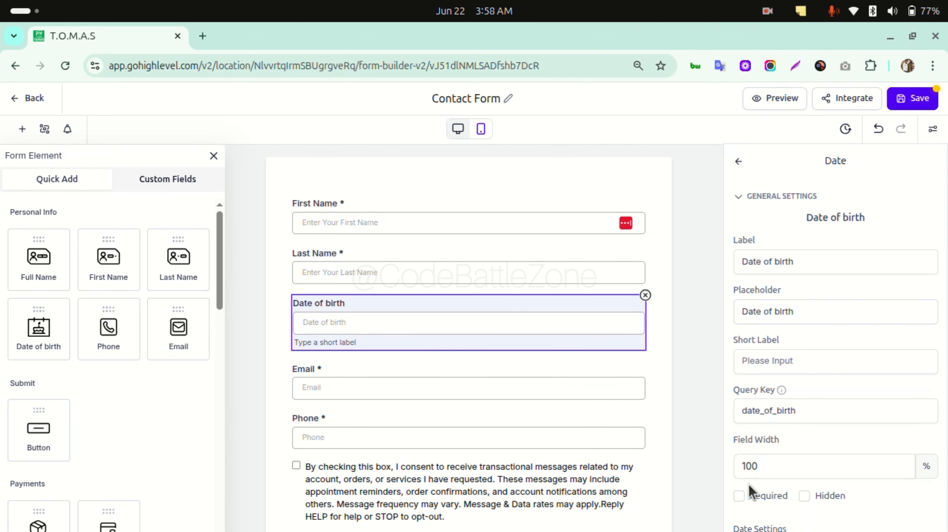
scroll(770, 434, "down", 5)
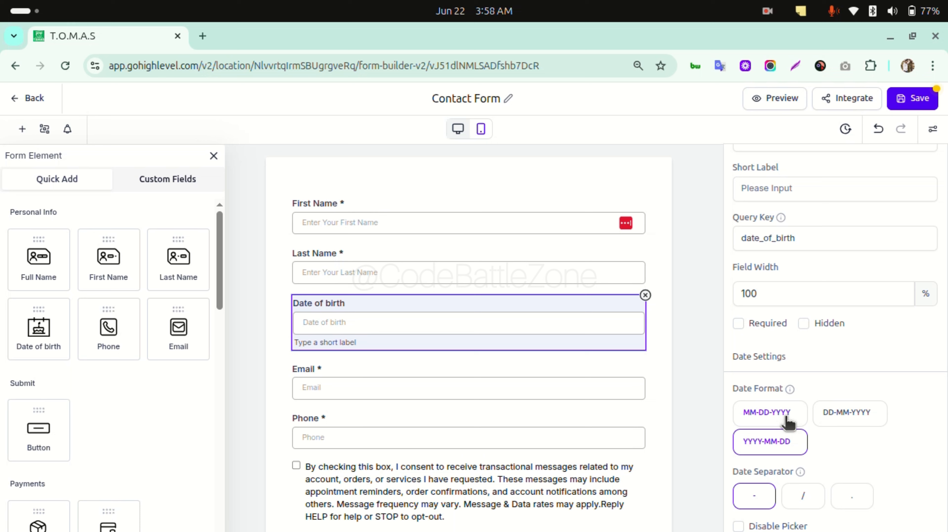
left_click(787, 413)
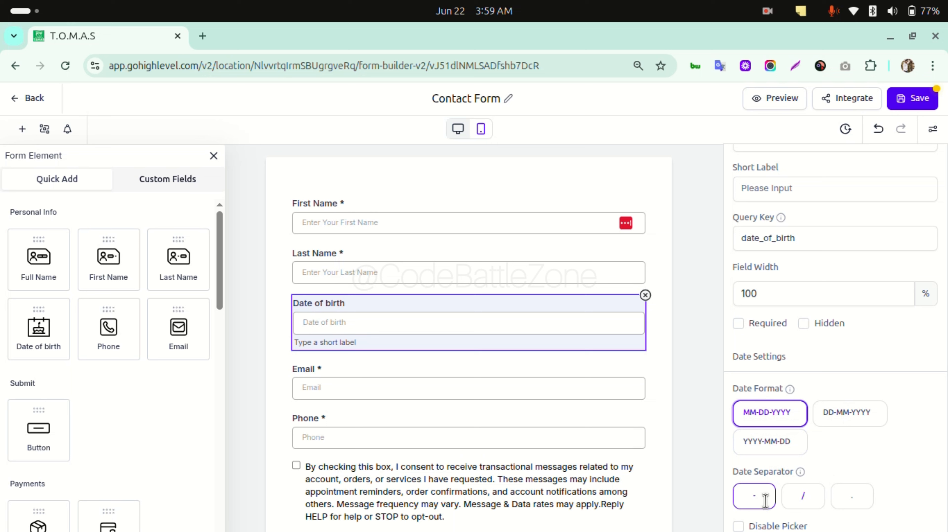
left_click(799, 499)
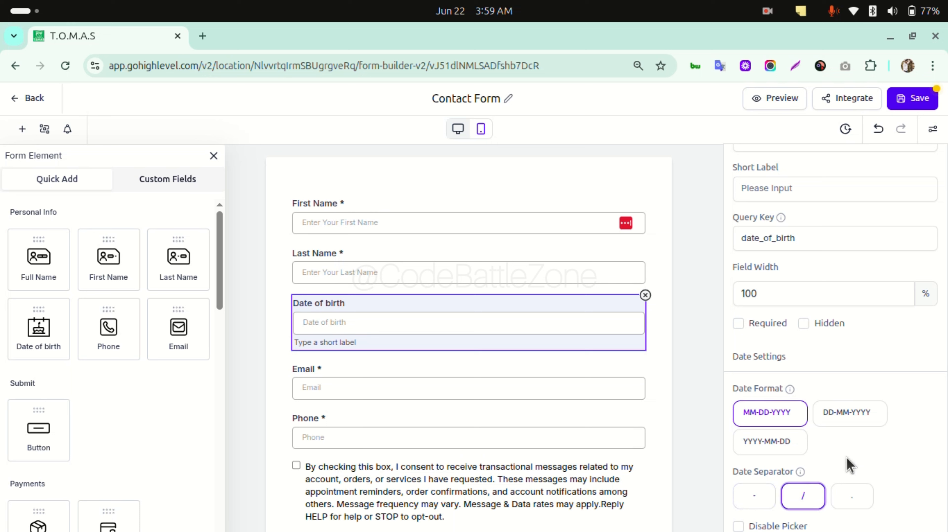
left_click(906, 106)
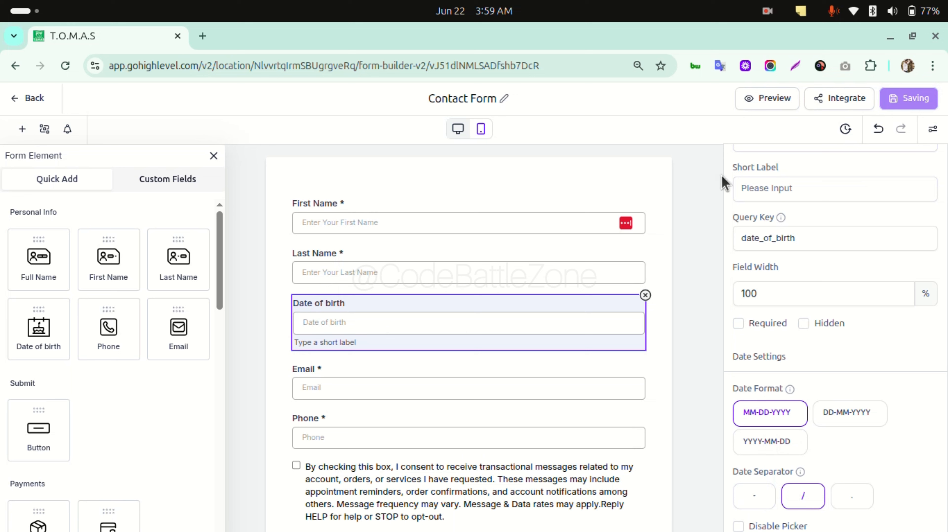
Add an Address element to the form between the Phone field and the consent checkbox
scroll(97, 431, "down", 2)
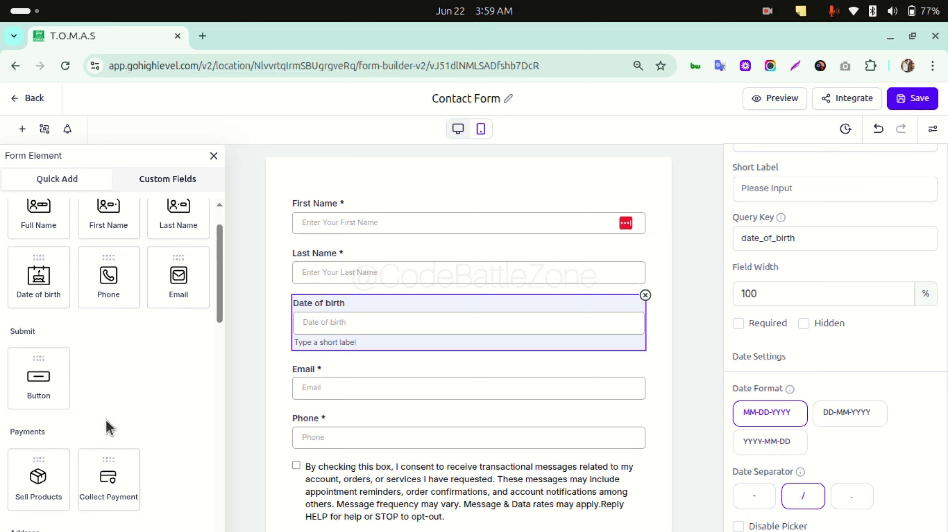
scroll(108, 428, "down", 3)
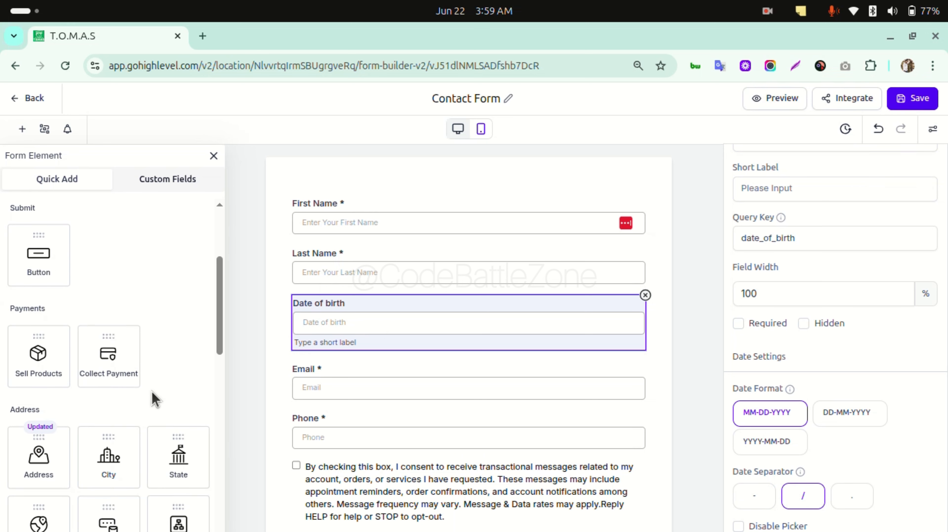
scroll(184, 387, "down", 1)
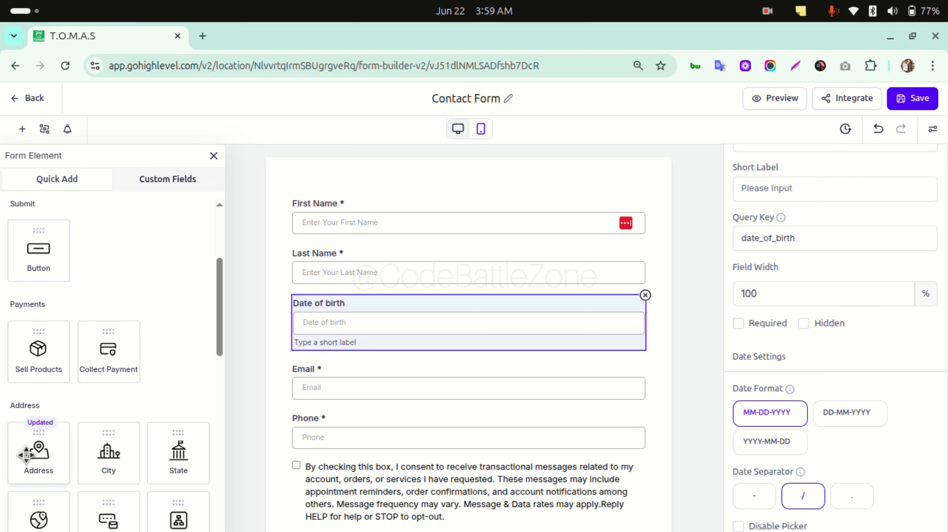
left_click_drag(26, 455, 334, 470)
scroll(465, 351, "down", 6)
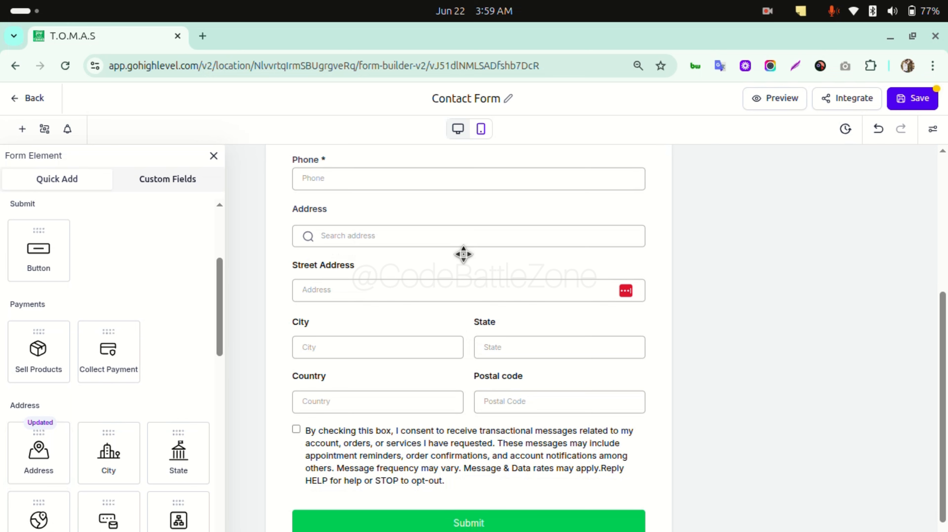
scroll(467, 314, "down", 1)
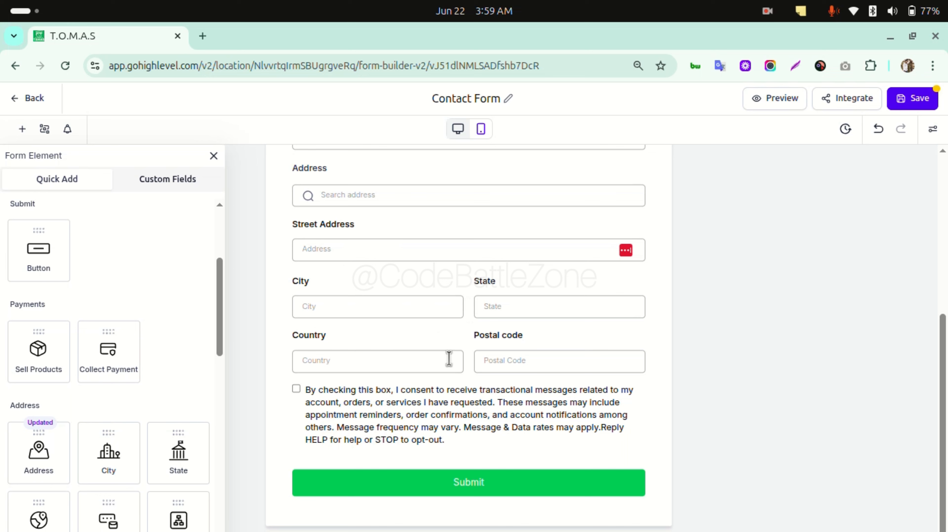
scroll(477, 327, "up", 1)
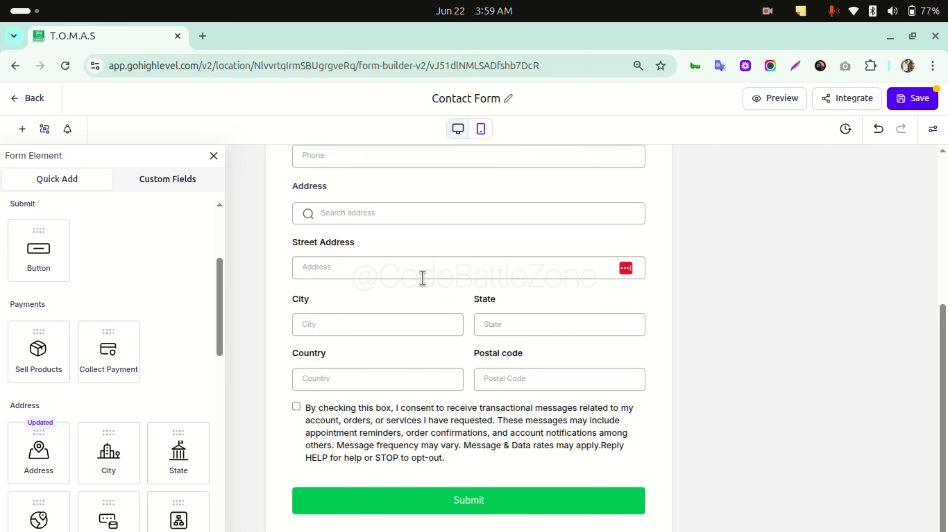
Turn off the Street Address field in the Address element and turn it back on
left_click(422, 258)
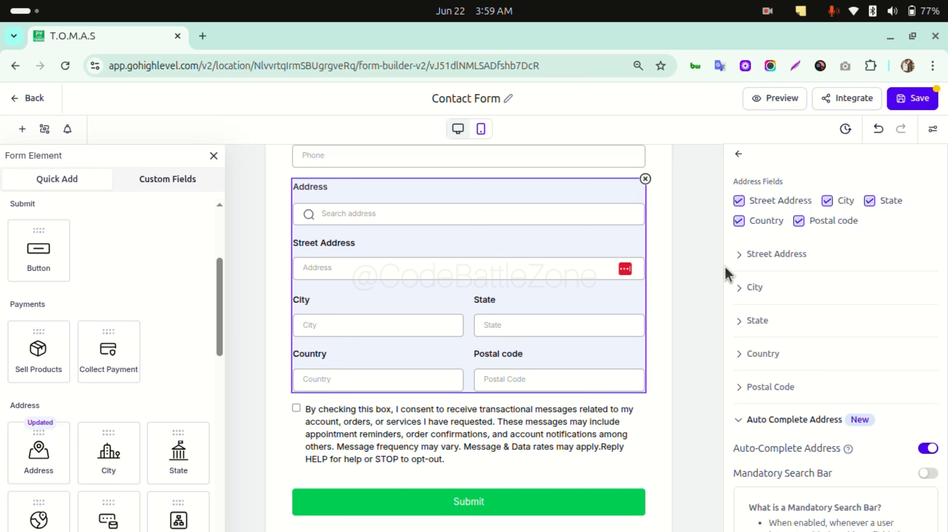
left_click(781, 203)
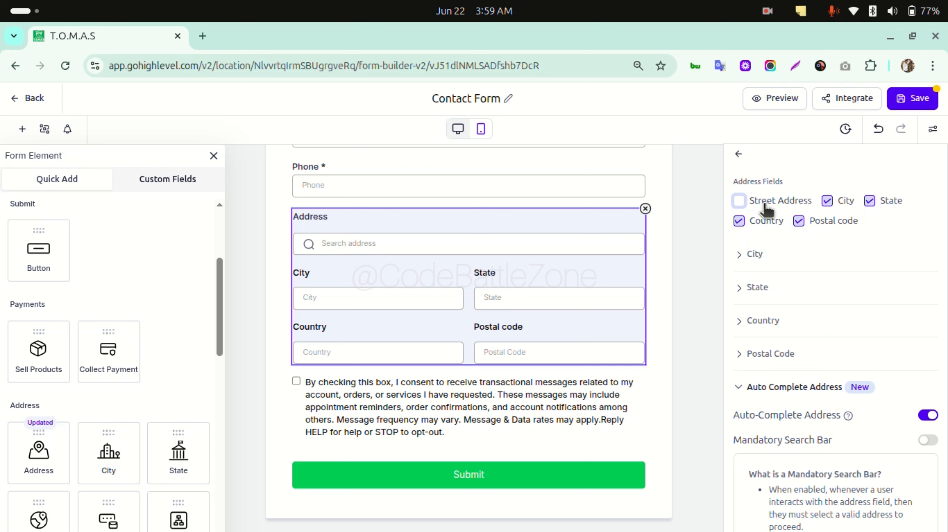
left_click(764, 205)
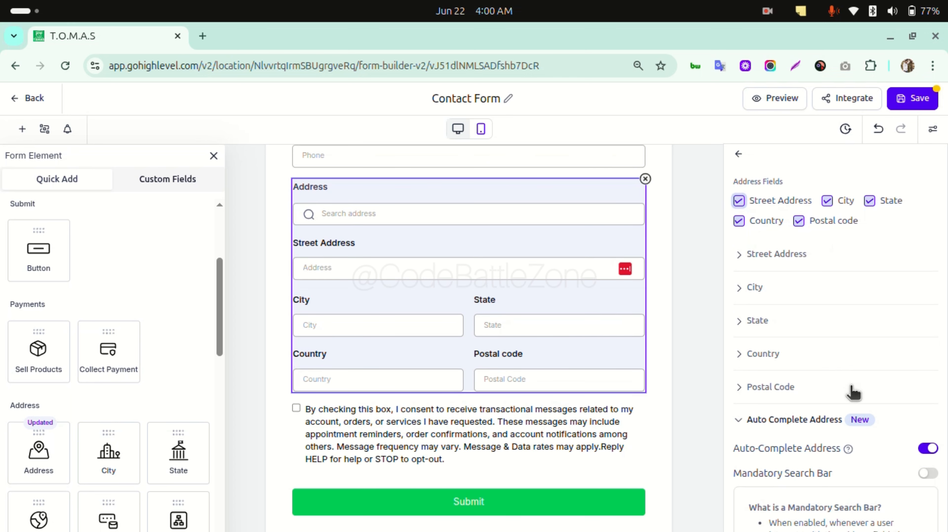
Review the Address element's settings, including the Street Address options and the Auto Complete Address section
scroll(831, 372, "down", 3)
scroll(814, 343, "up", 2)
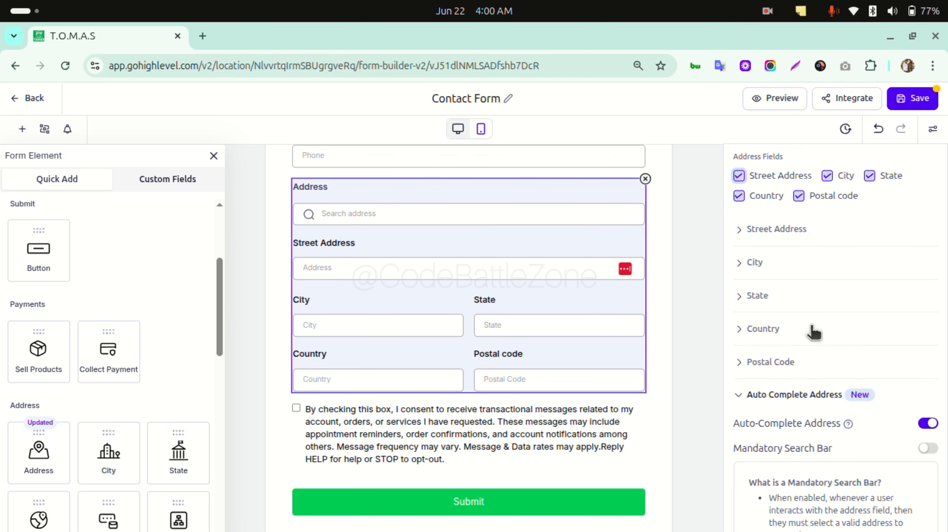
left_click(760, 230)
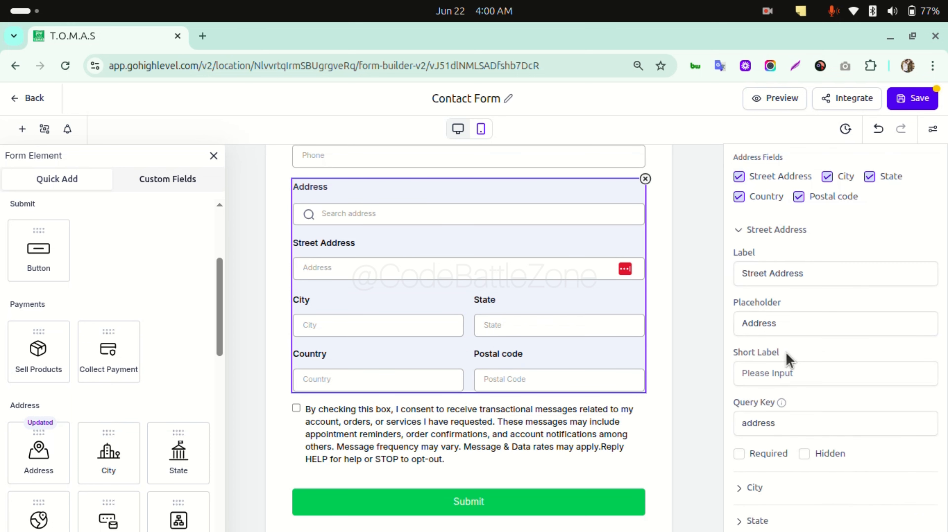
left_click(775, 230)
scroll(818, 328, "down", 2)
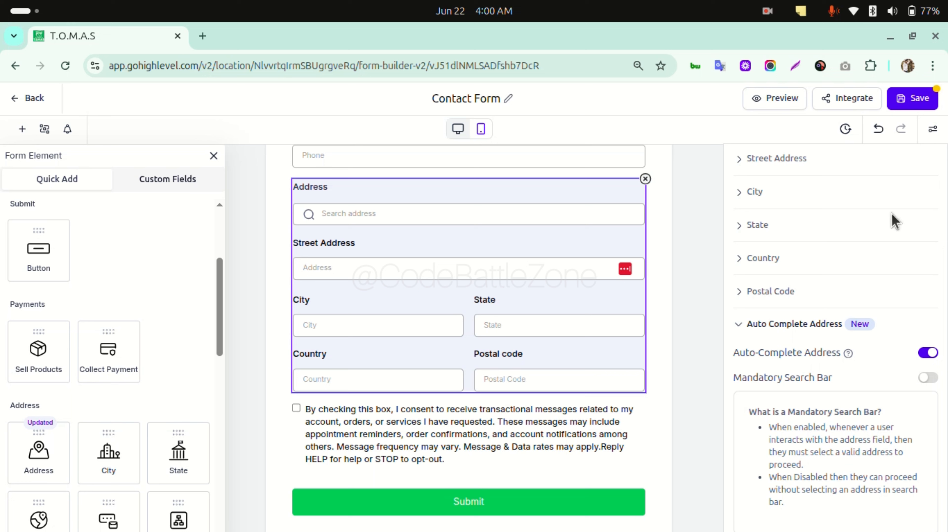
Save the form and open its preview to view the date of birth and address fields
left_click(908, 107)
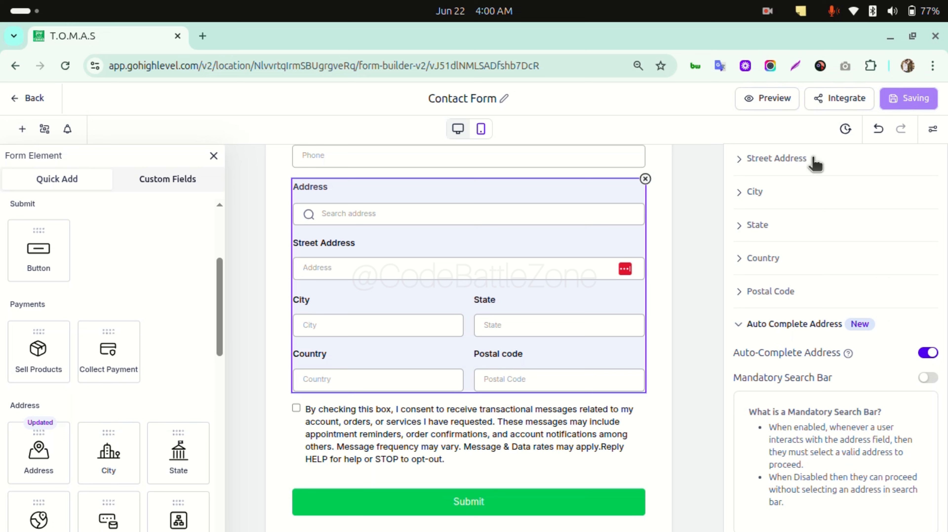
left_click(774, 105)
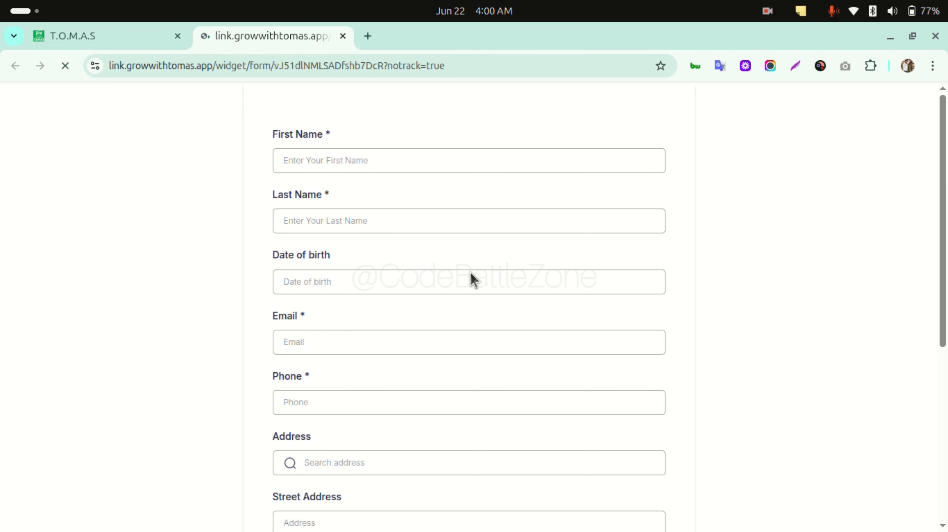
scroll(423, 323, "down", 5)
scroll(423, 326, "down", 1)
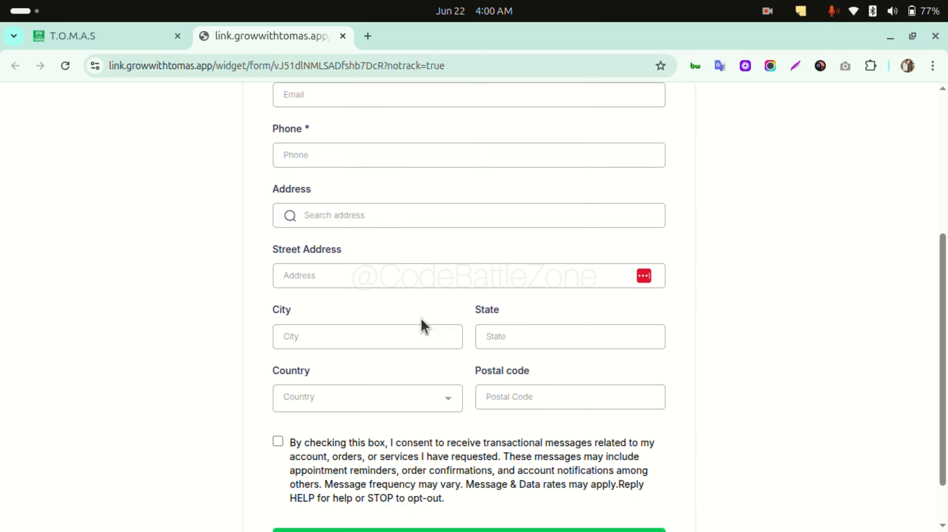
Search for "kolkata" in the previewed form's Address field and choose the Kolkata Railway Station (KOAA) Waiting Lounge suggestion
left_click(359, 214)
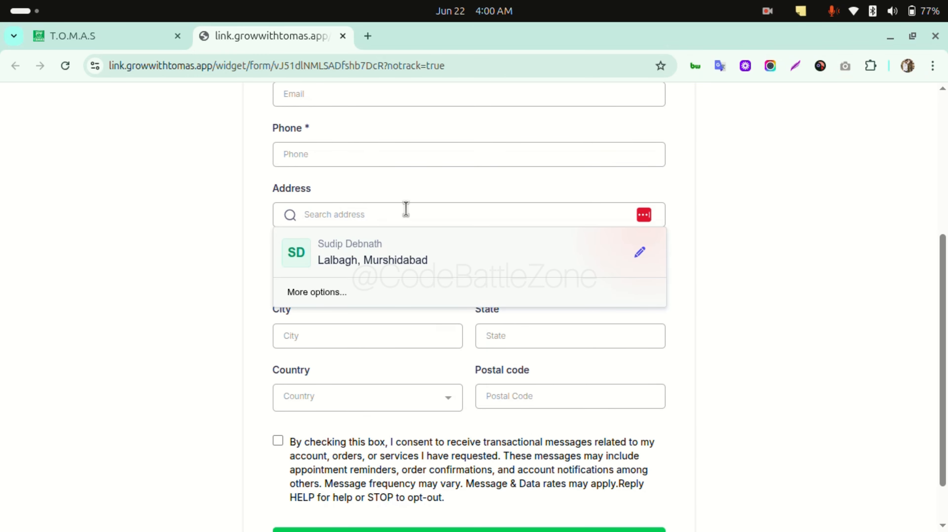
type("kol")
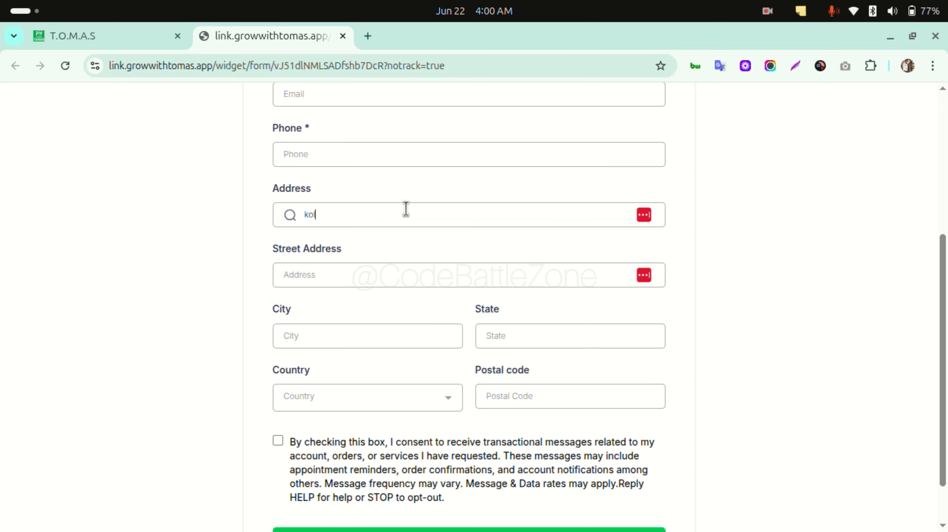
type("kta")
key("BackSpace")
key("BackSpace")
type("at")
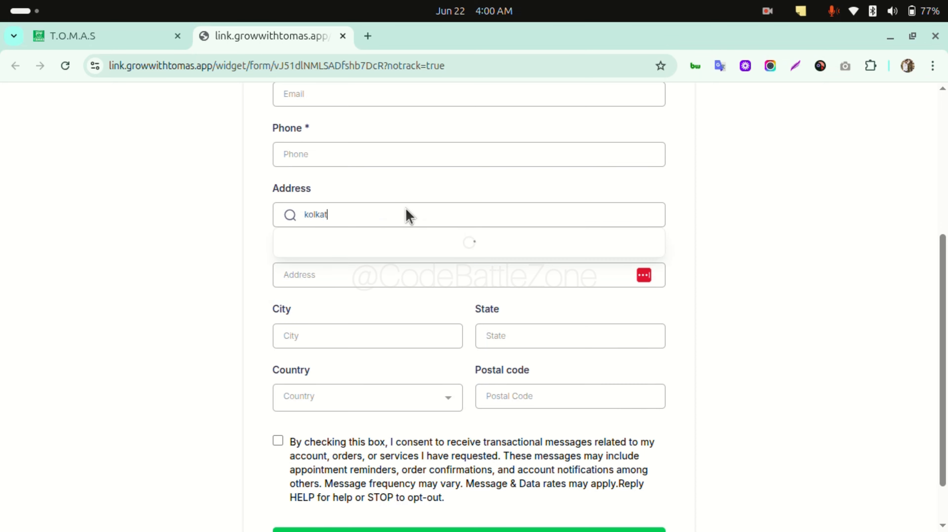
type("a")
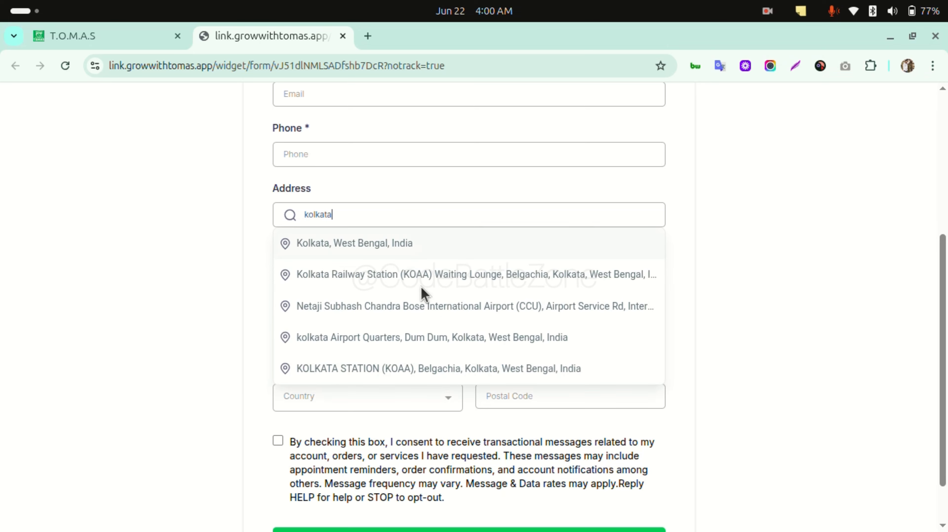
scroll(425, 317, "down", 2)
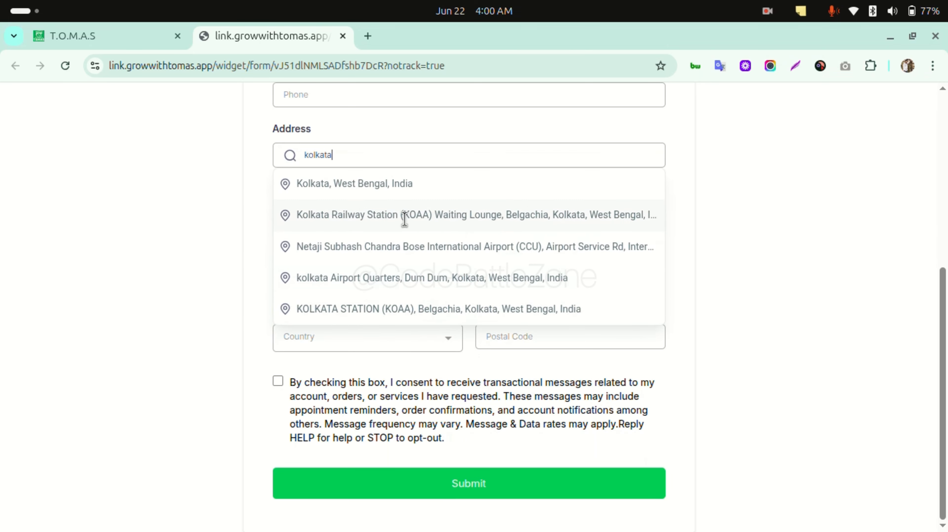
left_click(441, 216)
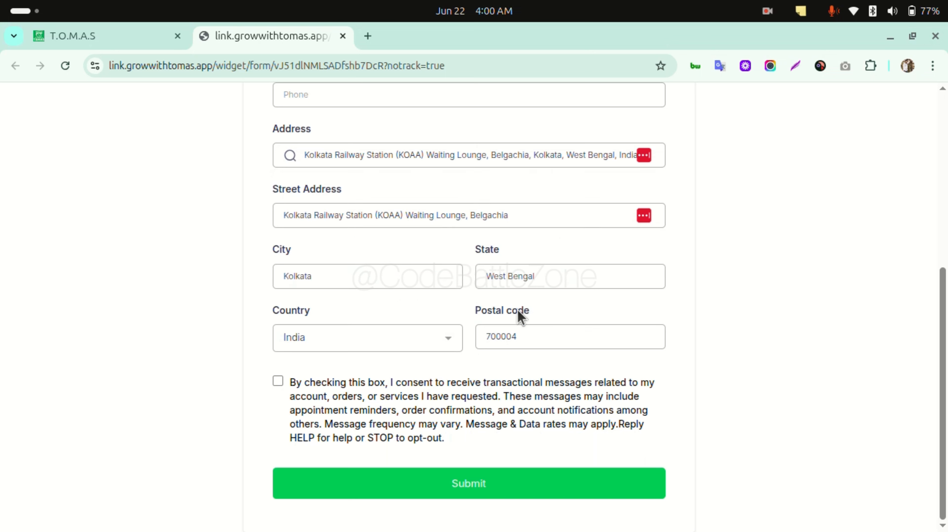
Replace the address search with "los angels" and choose the Los Angeles International Airport (LAX) suggestion
scroll(449, 268, "up", 1)
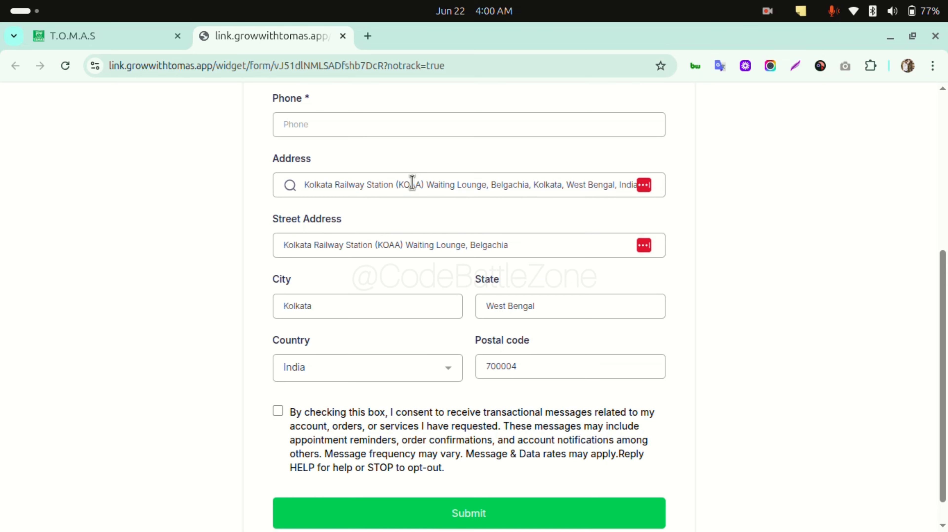
left_click(410, 184)
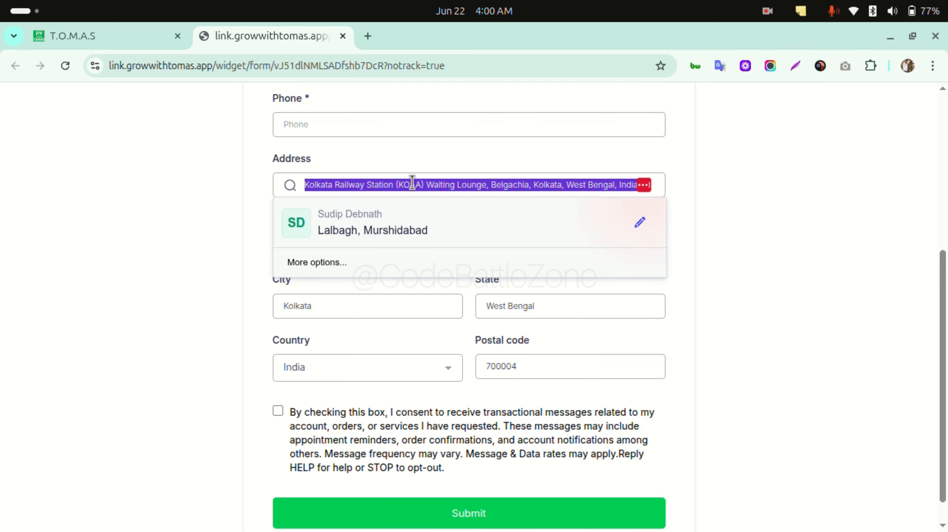
type("los angels")
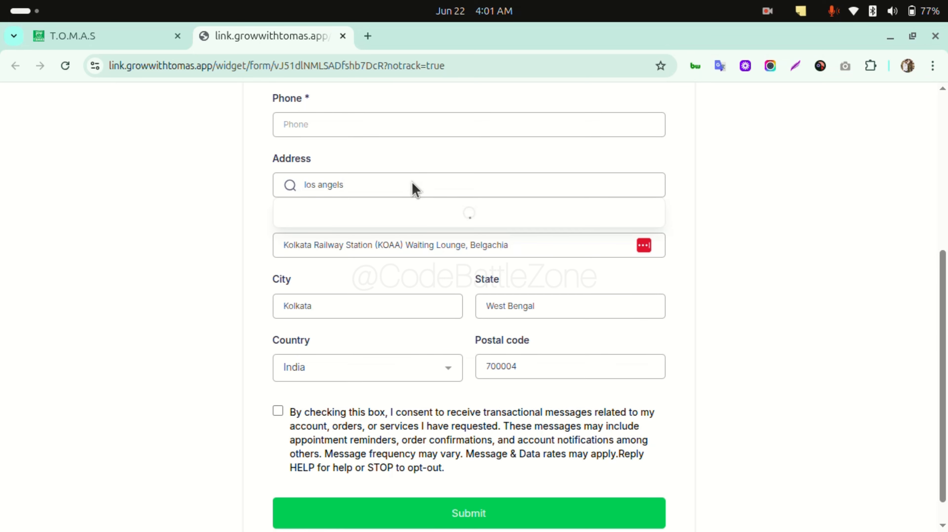
left_click(411, 246)
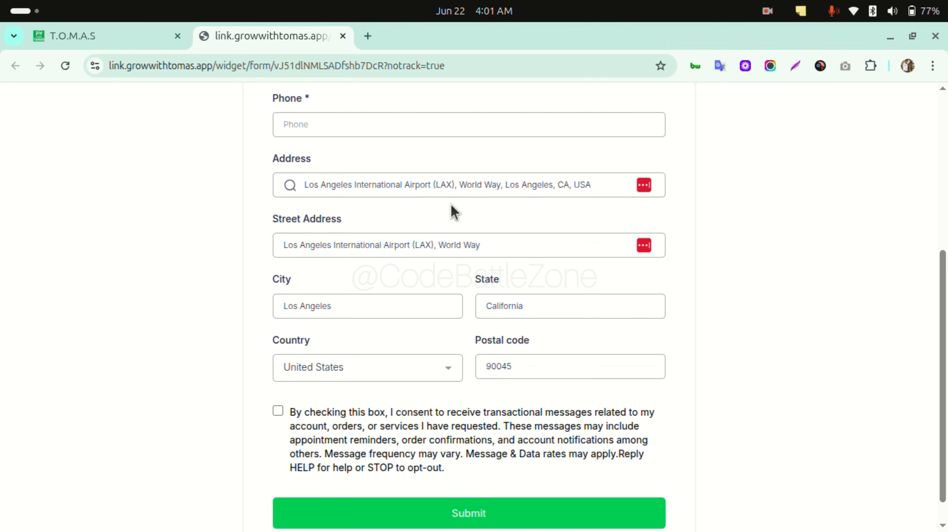
Shorten the Street Address in the previewed form to "Los Angeles"
scroll(408, 203, "up", 1)
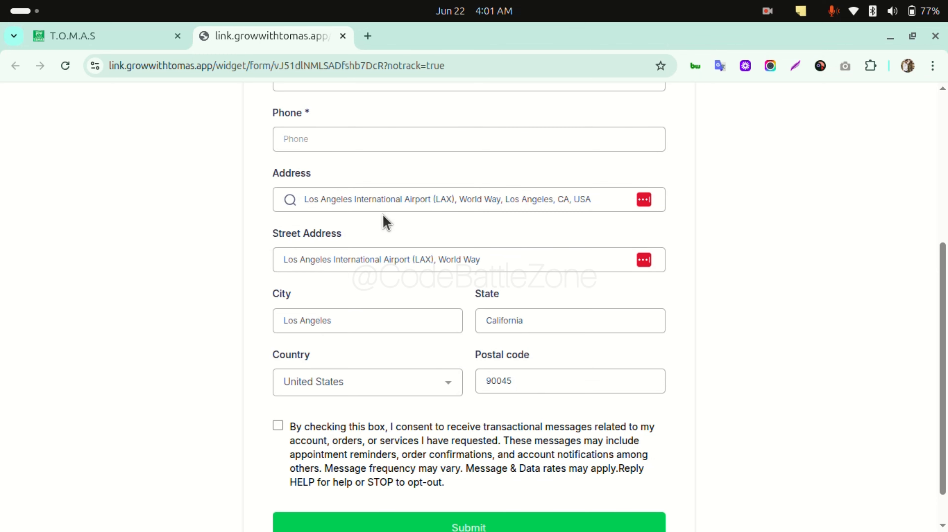
scroll(461, 247, "up", 3)
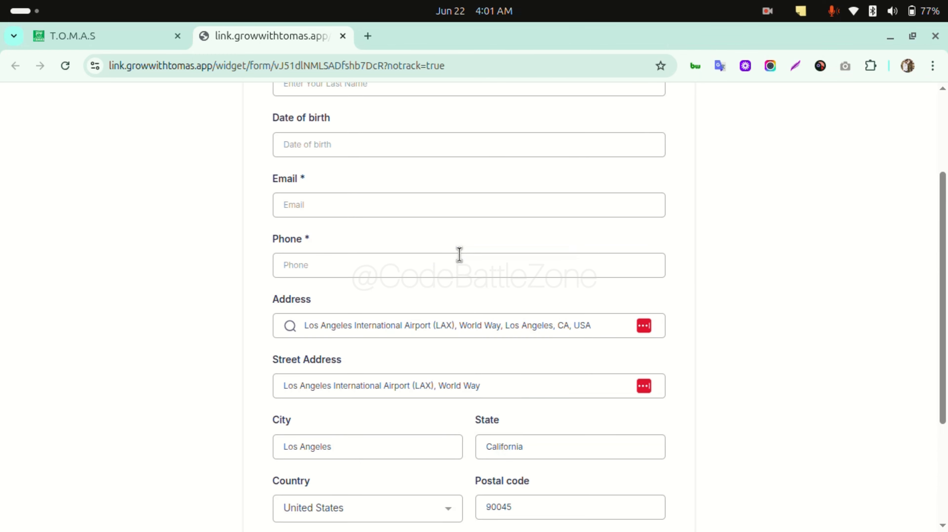
triple_click(405, 332)
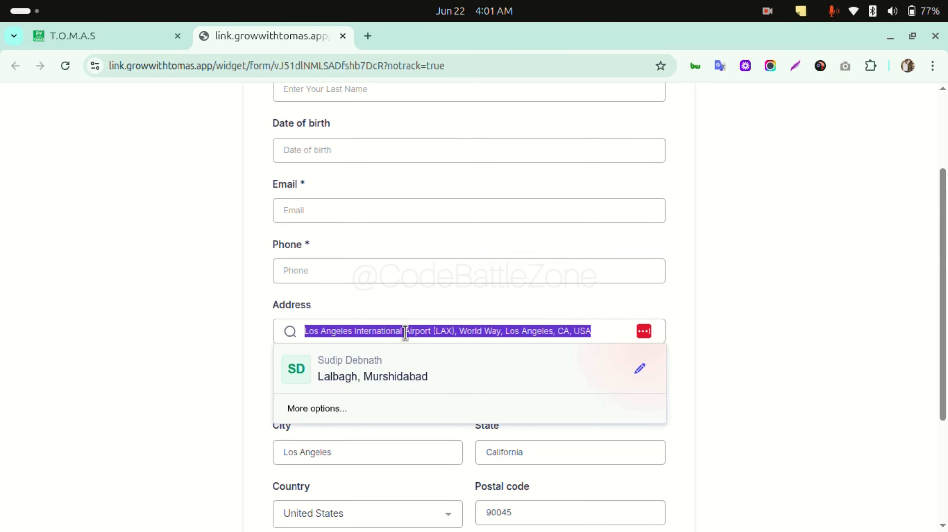
left_click(691, 318)
scroll(583, 340, "down", 3)
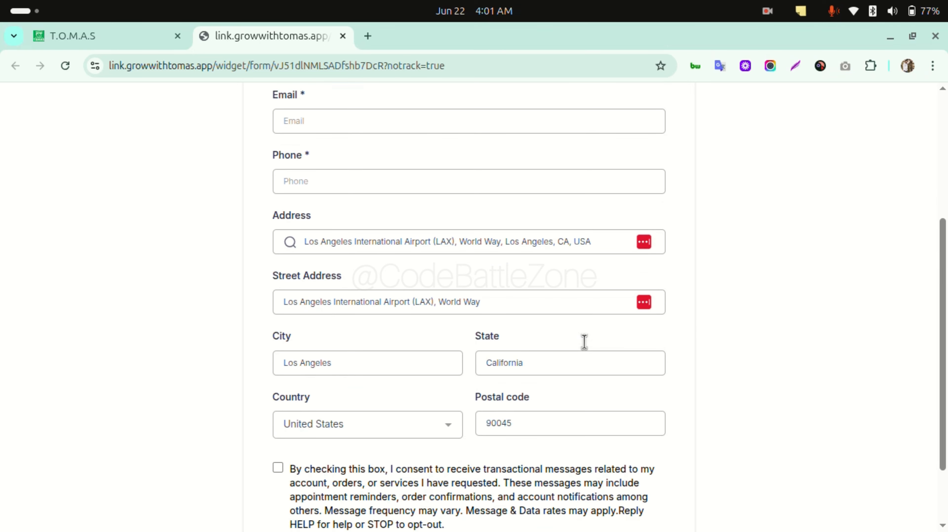
double_click(377, 287)
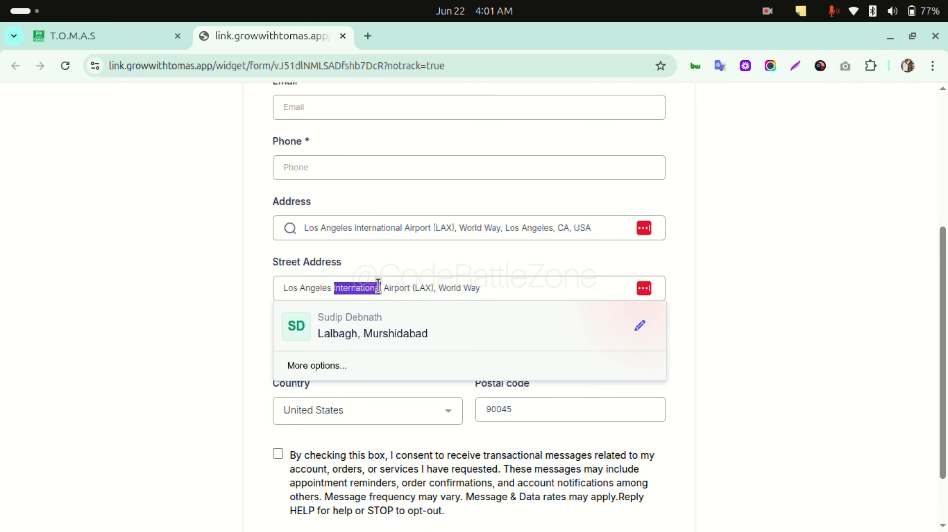
triple_click(378, 286)
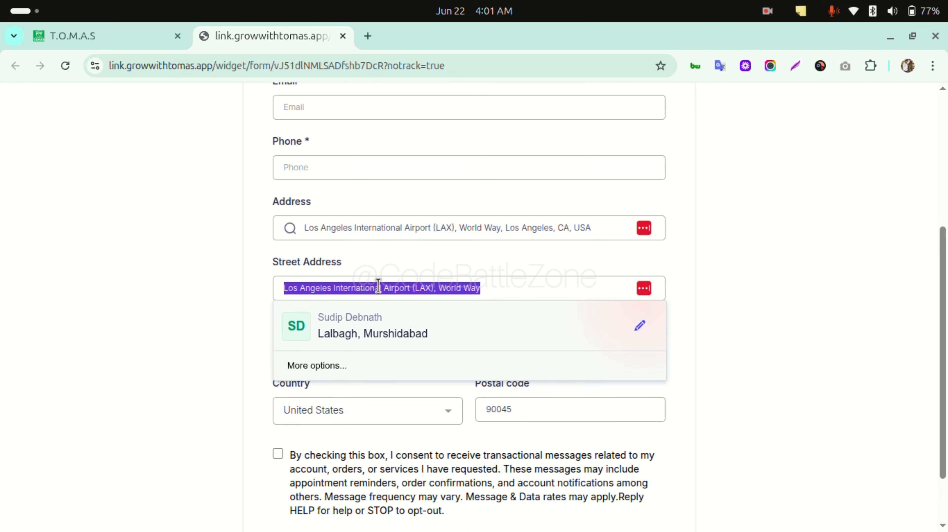
key("Right")
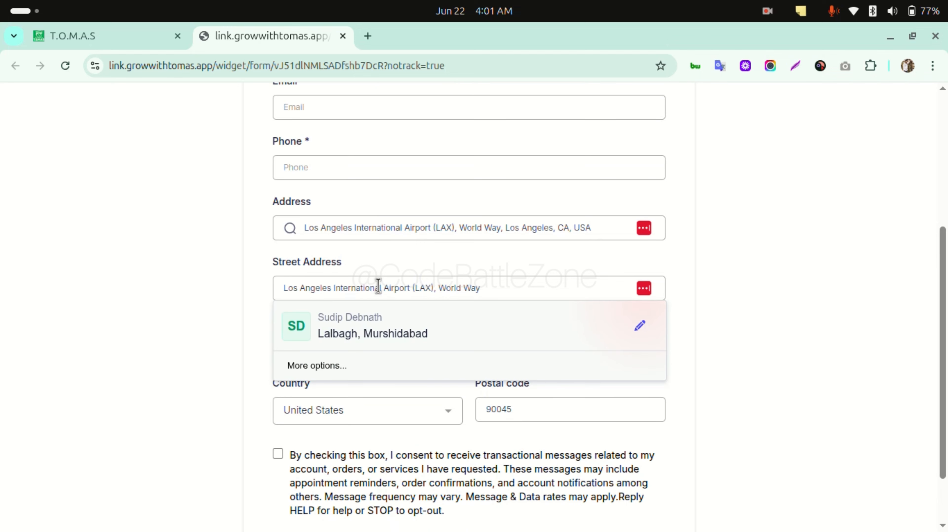
triple_click(377, 287)
key("Right")
left_click_drag(359, 288, 487, 288)
key("BackSpace")
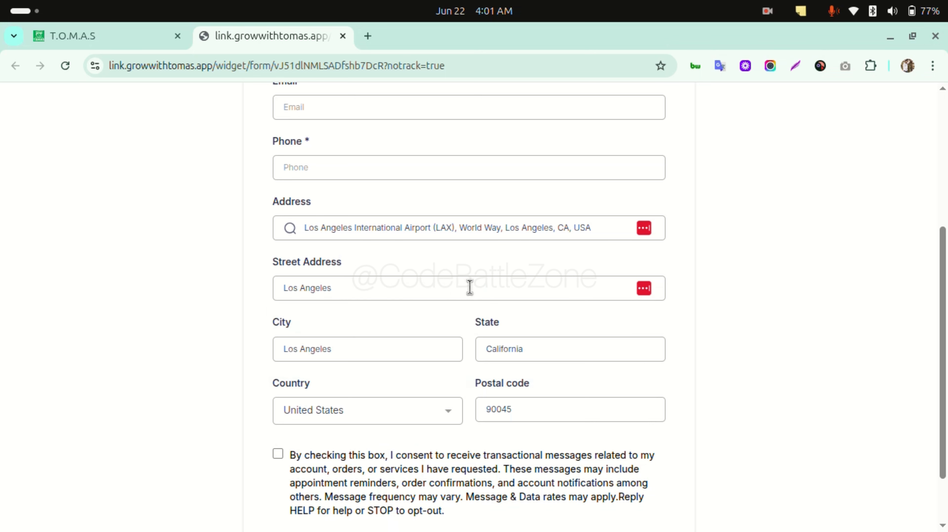
Edit the City field in the previewed form to read "Los Angeles II"
left_click(400, 349)
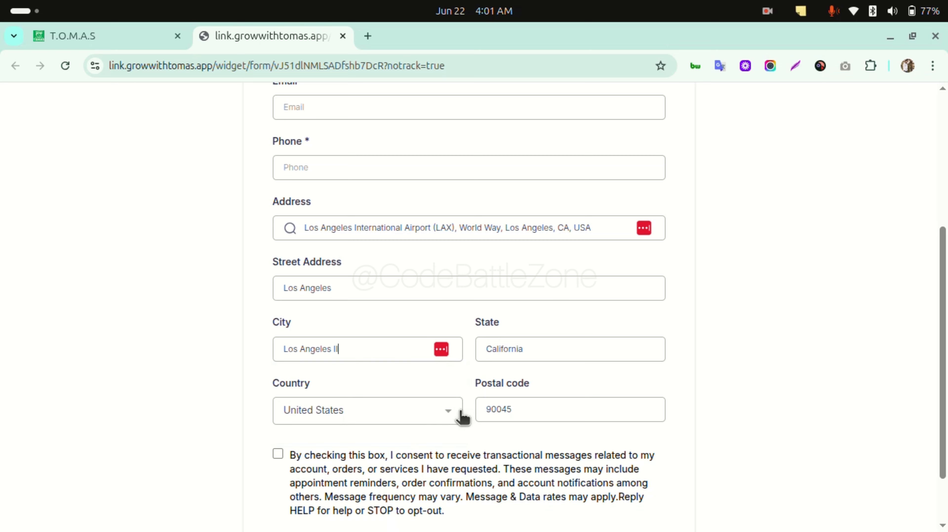
scroll(574, 331, "down", 2)
left_click(550, 337)
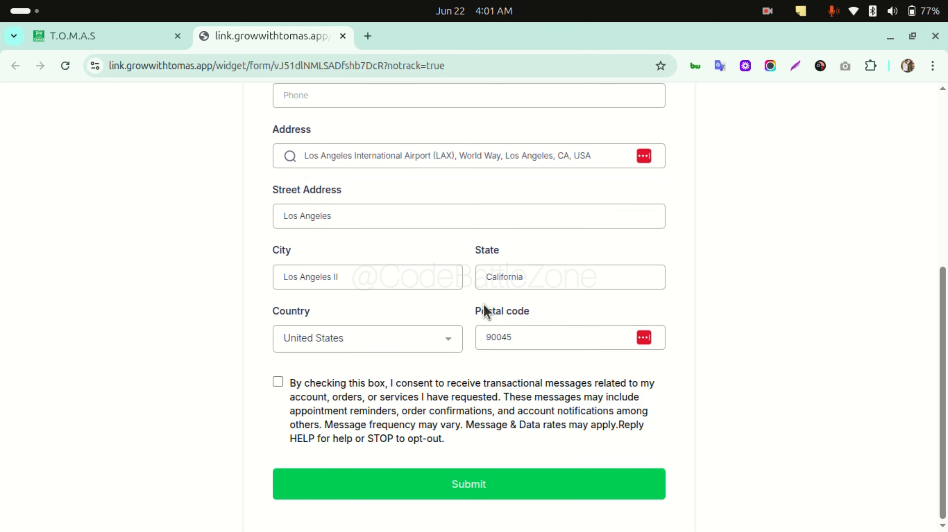
scroll(484, 311, "up", 1)
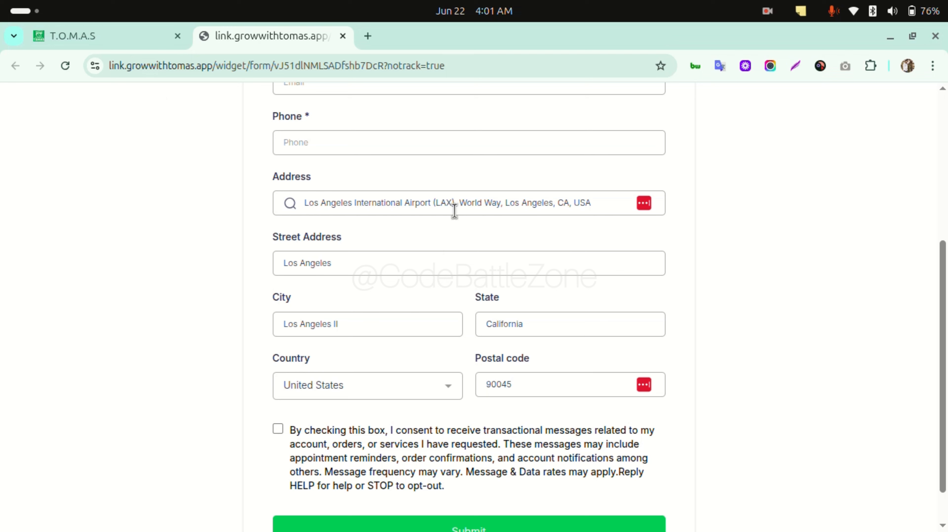
Compare the Mandatory Search Bar setting in the form builder with the address fields in the preview
left_click(125, 38)
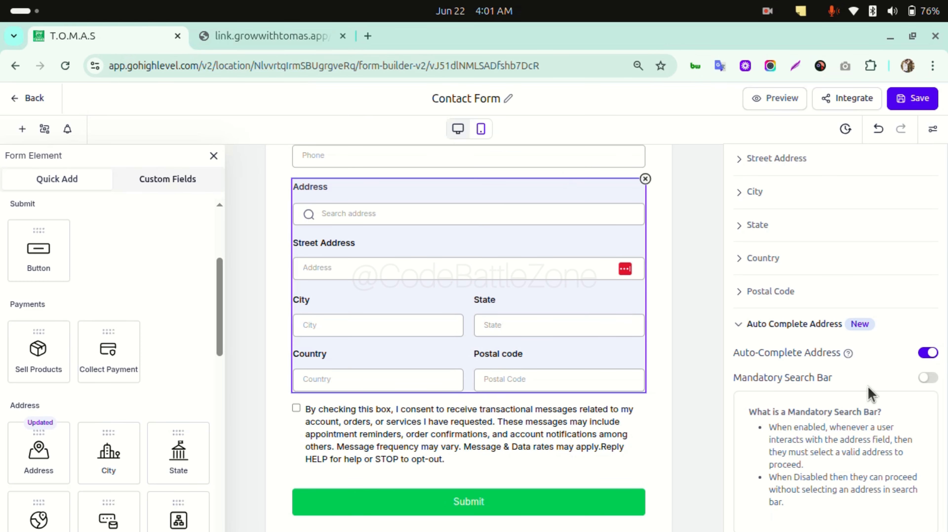
left_click(300, 37)
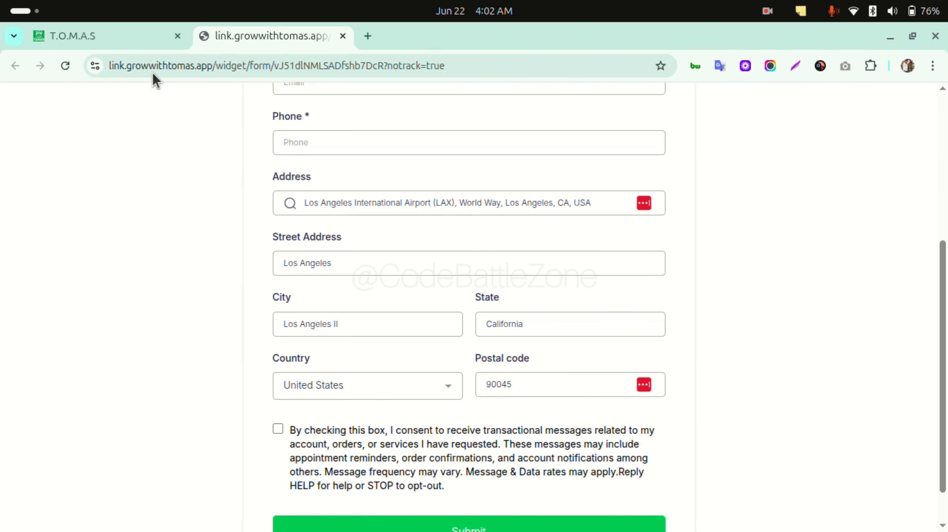
left_click(130, 36)
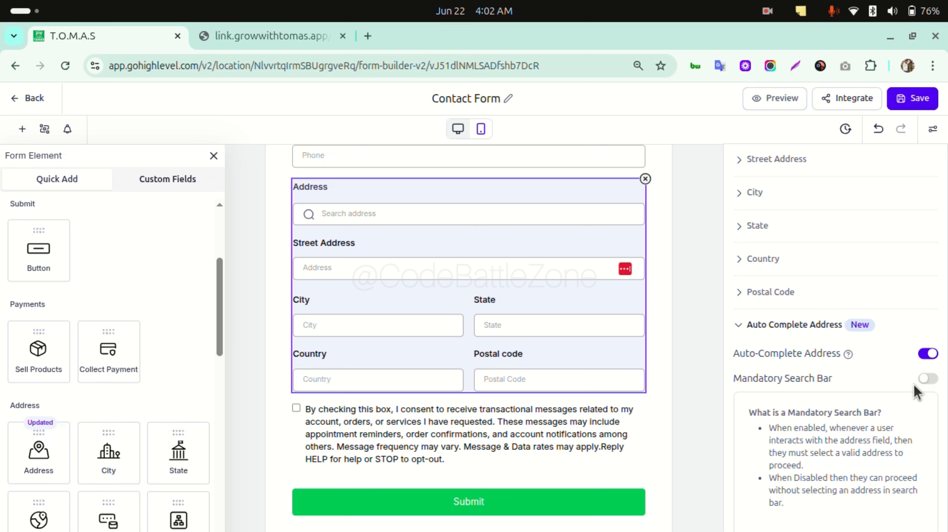
Search for "los" in the previewed form's Address field and dismiss the suggestions without choosing one
left_click(290, 31)
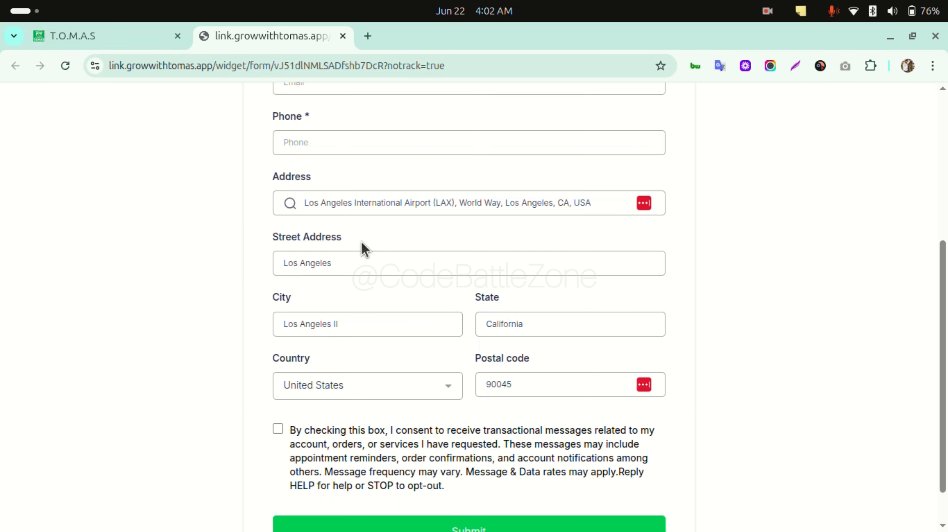
left_click(367, 207)
type("los")
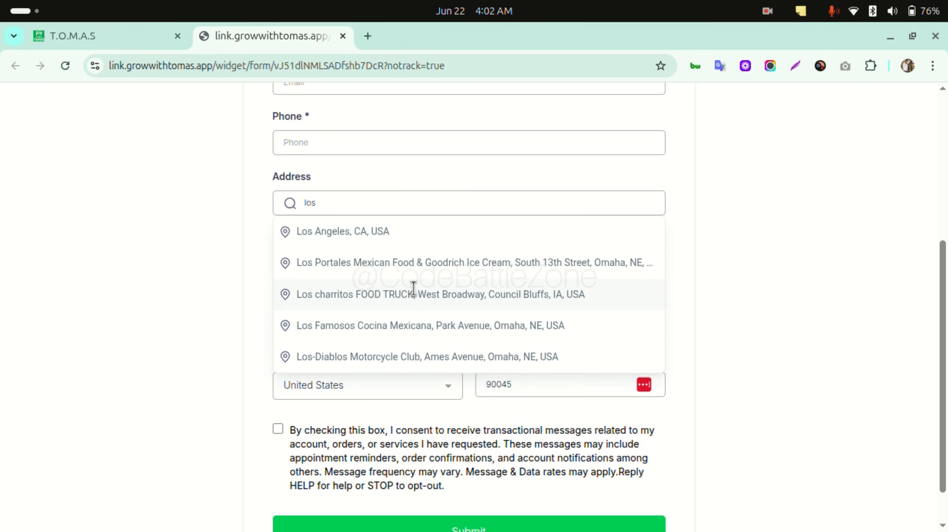
left_click(483, 180)
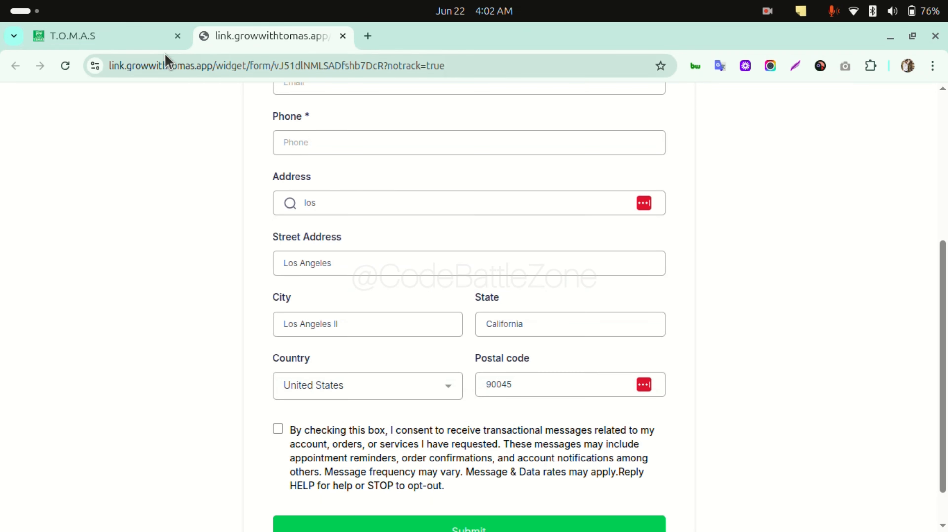
Return to the form builder and make the Address element's City field required
left_click(135, 41)
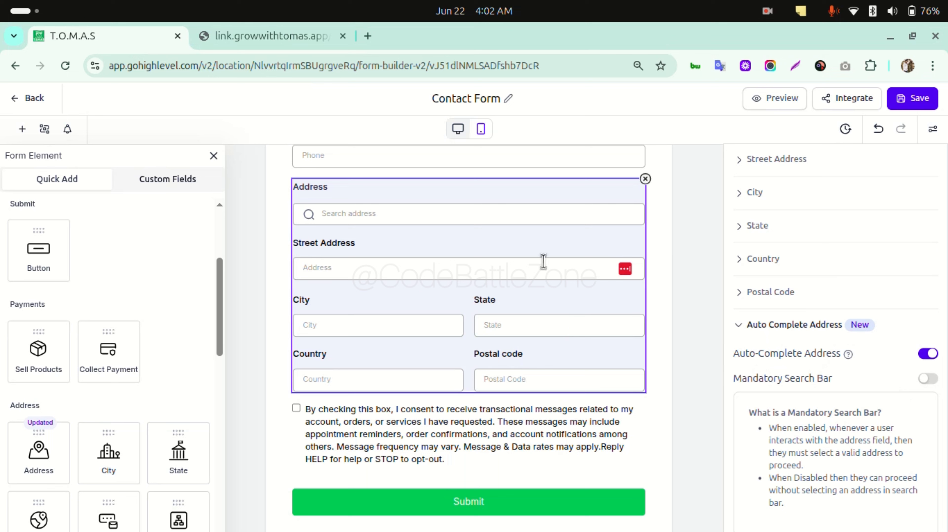
scroll(809, 264, "up", 3)
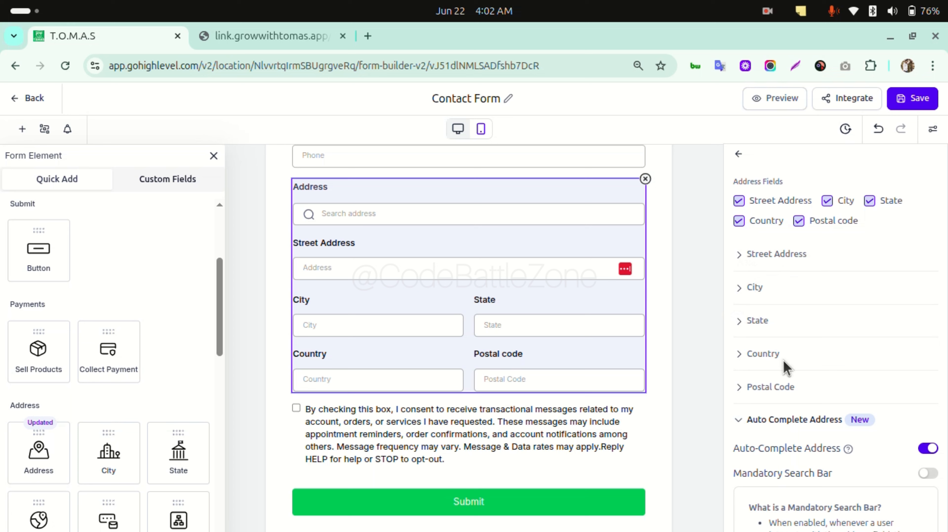
left_click(743, 295)
scroll(801, 314, "down", 3)
scroll(801, 315, "down", 3)
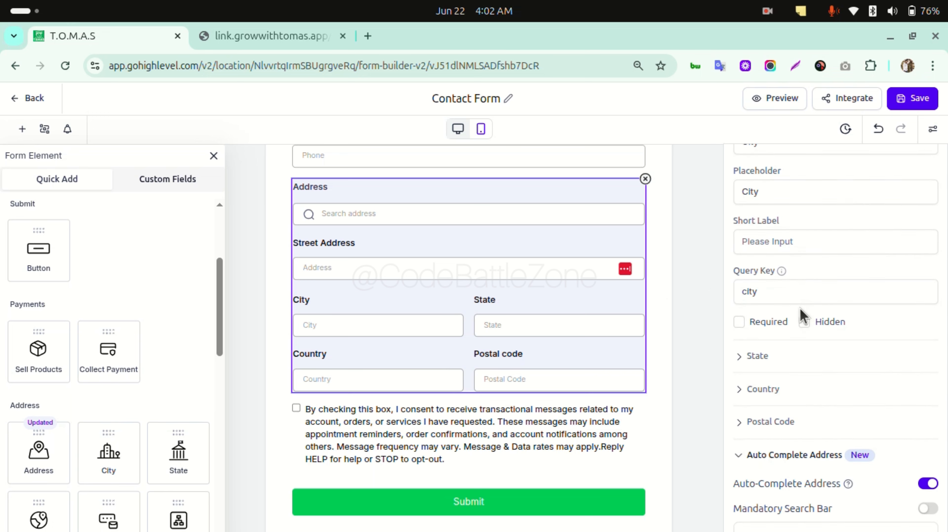
left_click(782, 320)
scroll(804, 295, "up", 5)
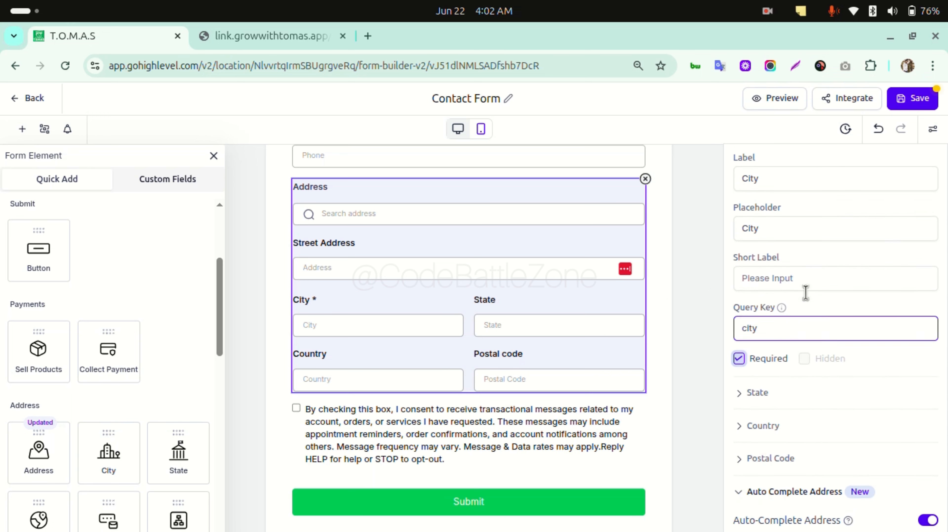
left_click(755, 252)
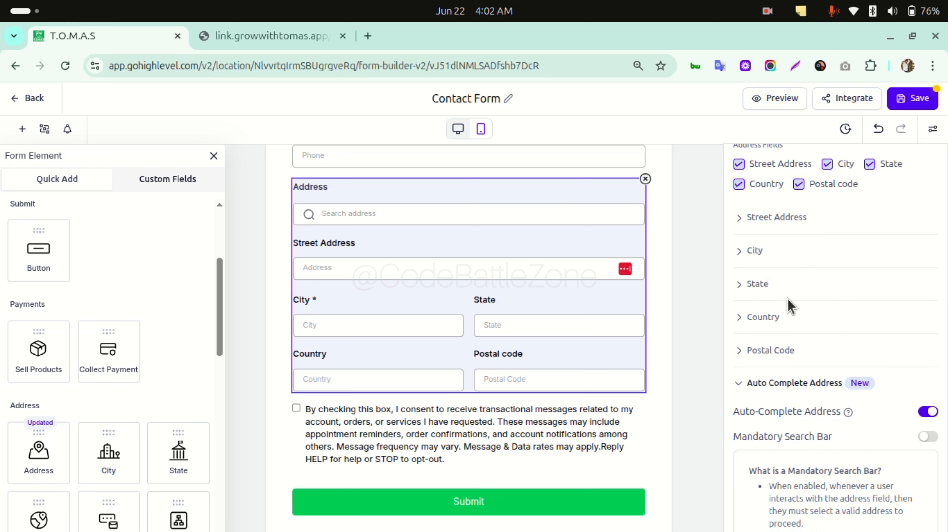
Make the Address element's State field required
left_click(760, 285)
scroll(793, 351, "down", 9)
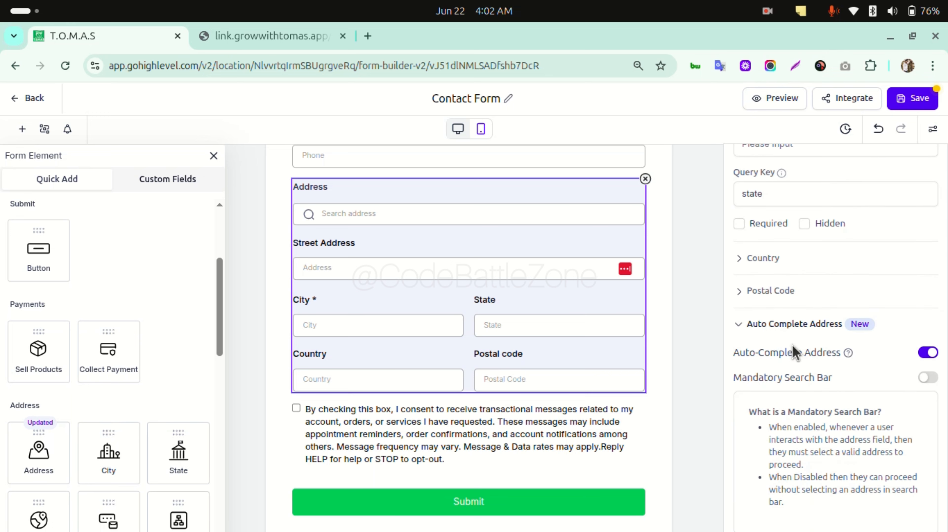
left_click(768, 224)
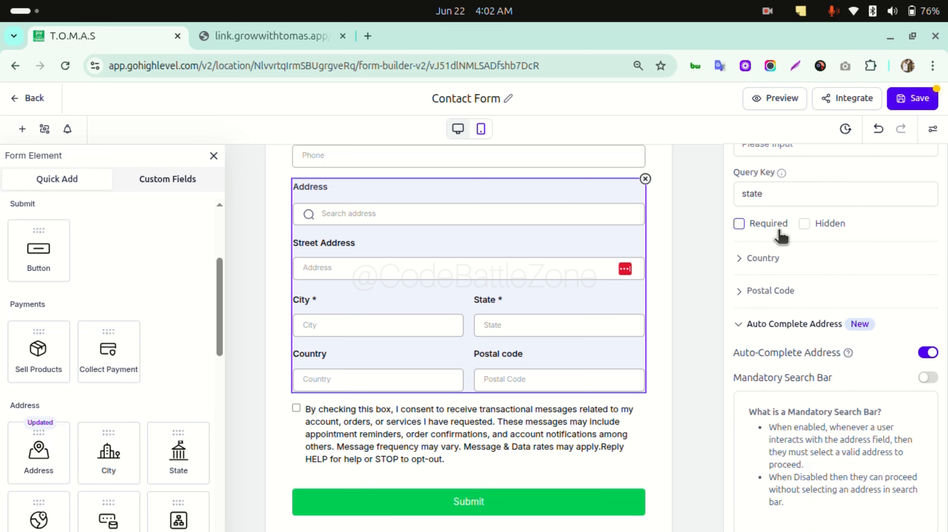
scroll(791, 239, "up", 10)
left_click(759, 320)
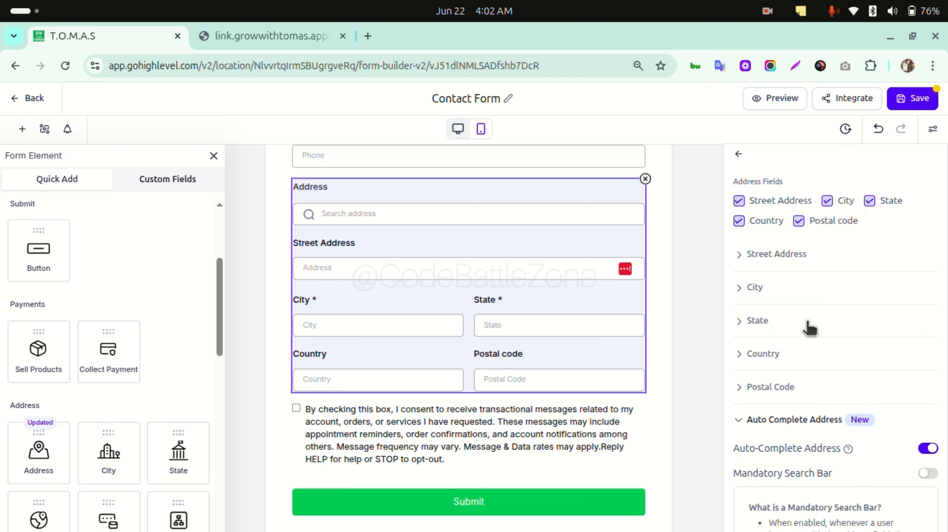
Make the Address element's Postal Code field required
left_click(781, 387)
scroll(783, 384, "down", 6)
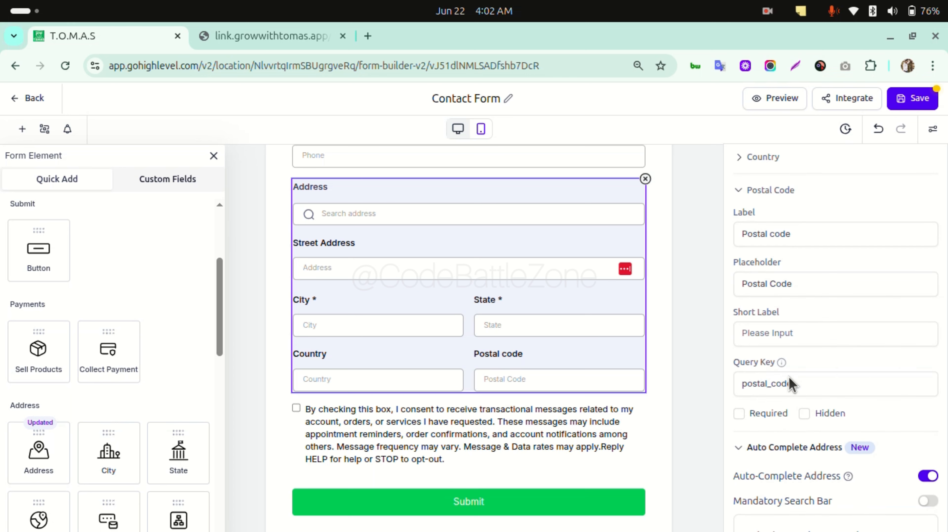
left_click(778, 392)
scroll(805, 348, "up", 3)
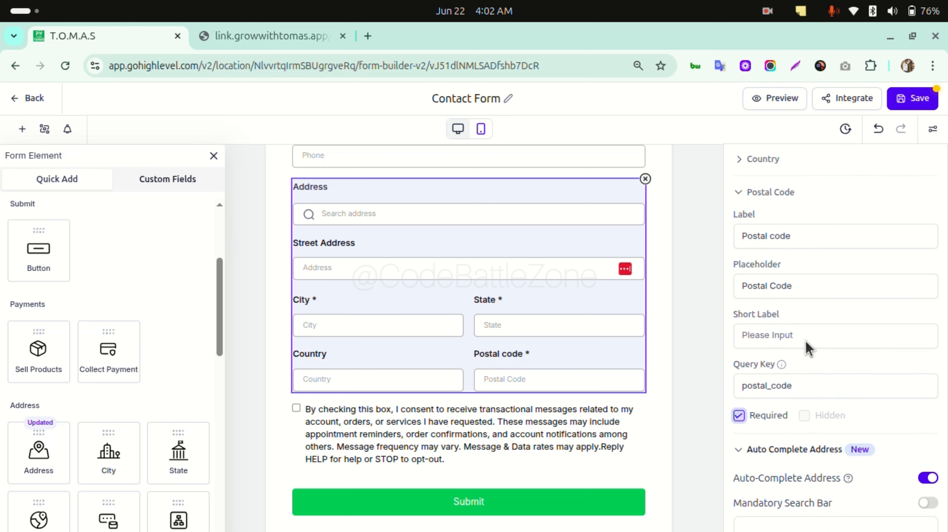
left_click(746, 268)
Make the Address element's Country field required and save the form
left_click(763, 259)
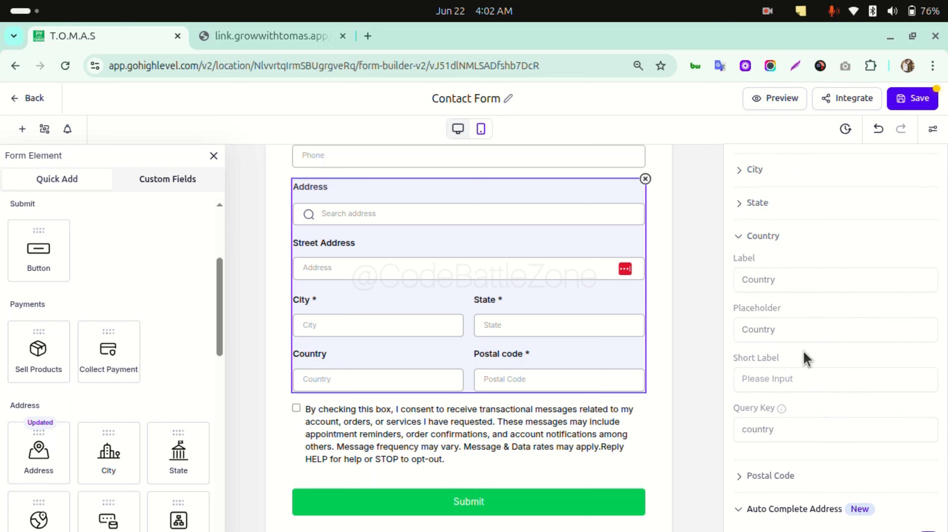
scroll(784, 361, "down", 5)
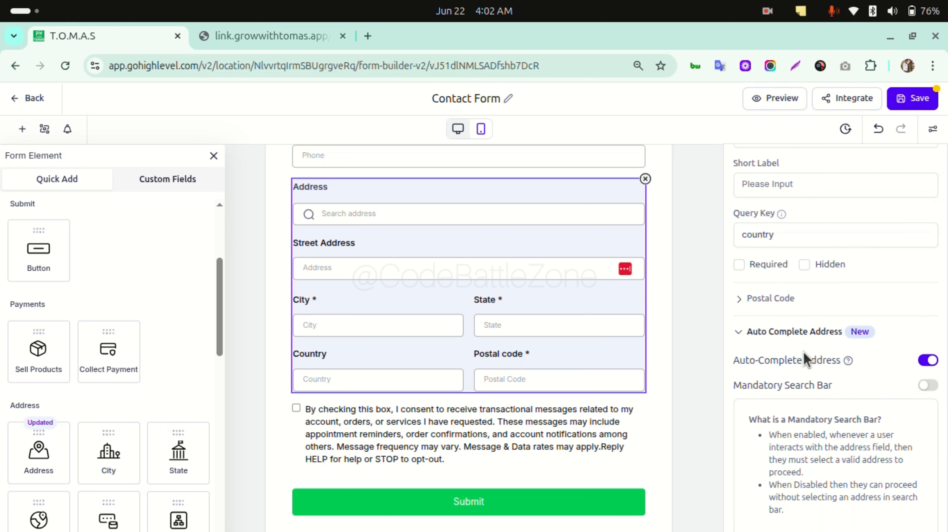
left_click(764, 267)
left_click(906, 106)
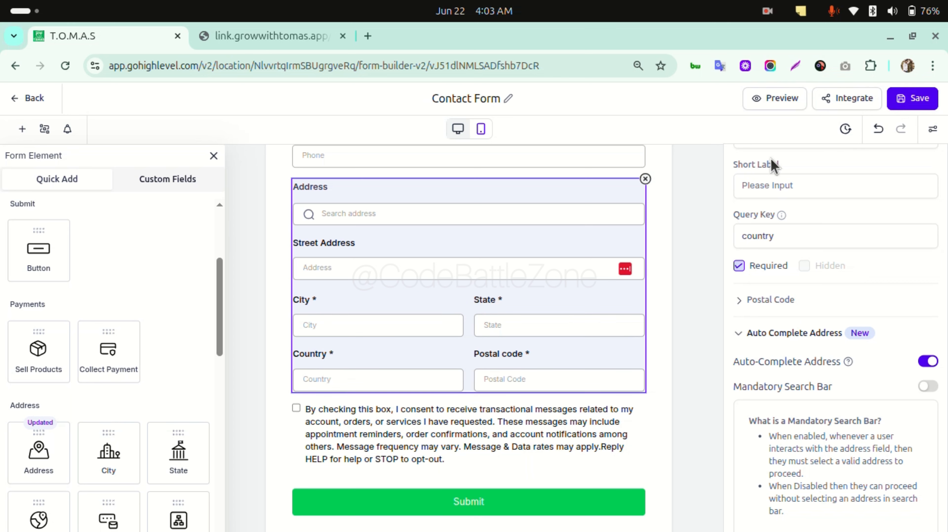
Reload the form preview, submit it empty to test the required address fields, and return to the form builder
left_click(291, 36)
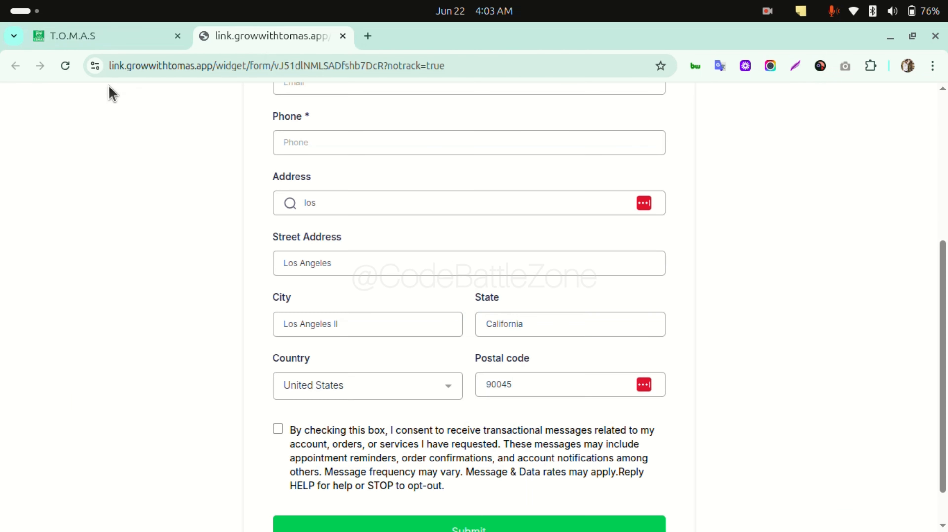
left_click(65, 66)
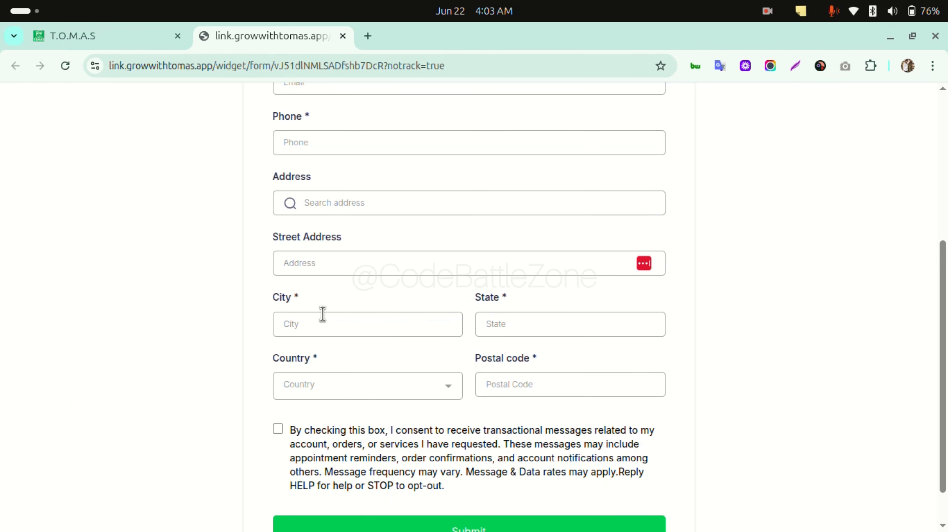
scroll(499, 328, "down", 1)
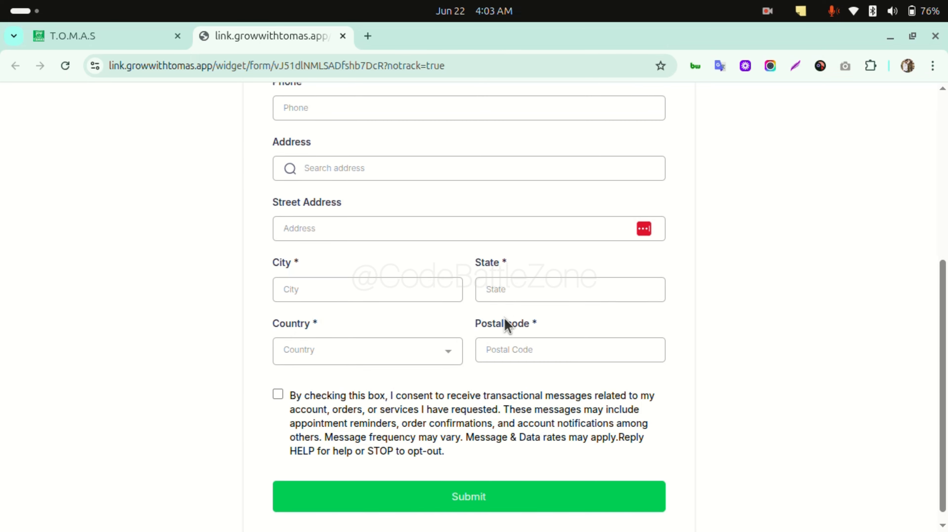
left_click(480, 501)
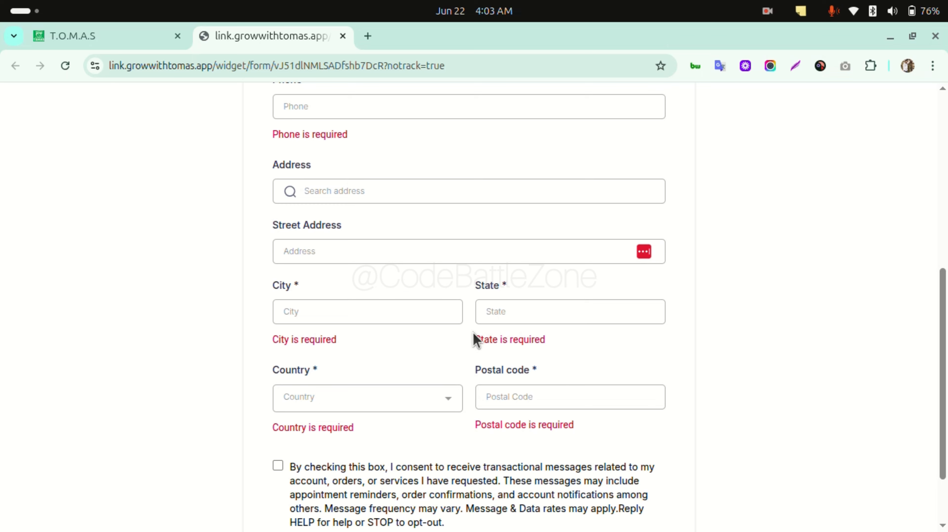
left_click_drag(473, 340, 528, 353)
left_click(339, 370)
left_click(129, 42)
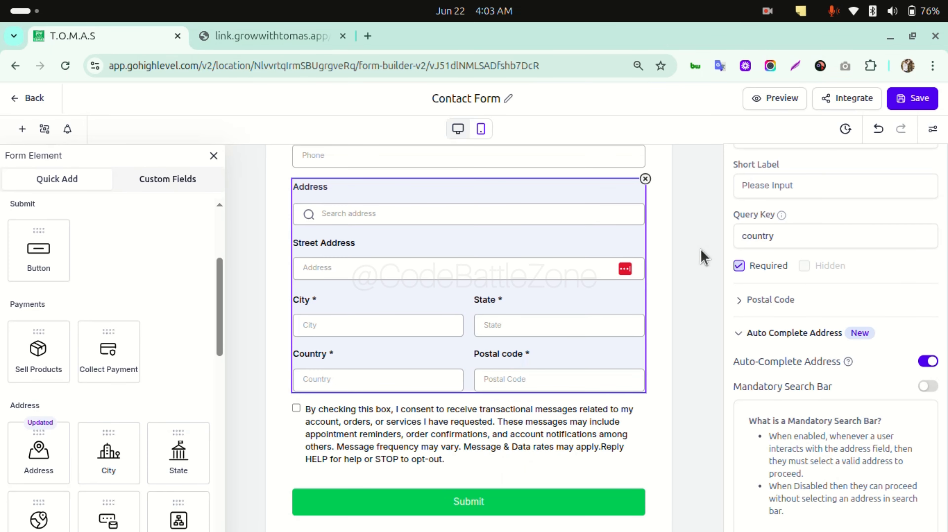
Add an Organization field between the Phone and Address fields of the form
left_click(494, 337)
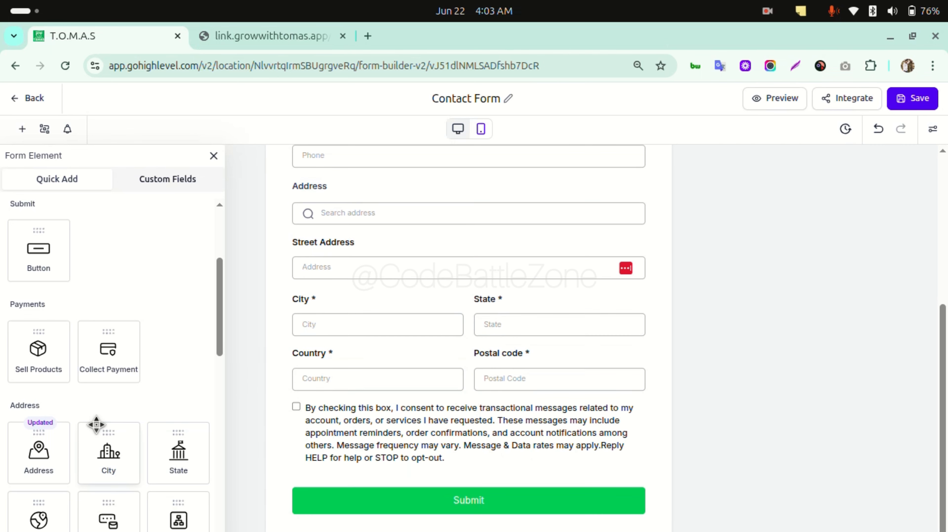
scroll(116, 452, "down", 3)
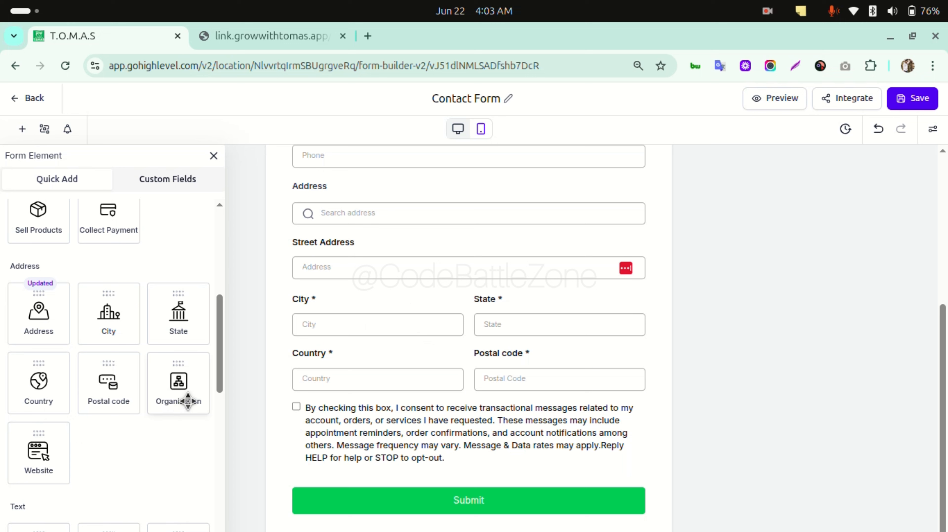
scroll(132, 440, "up", 5)
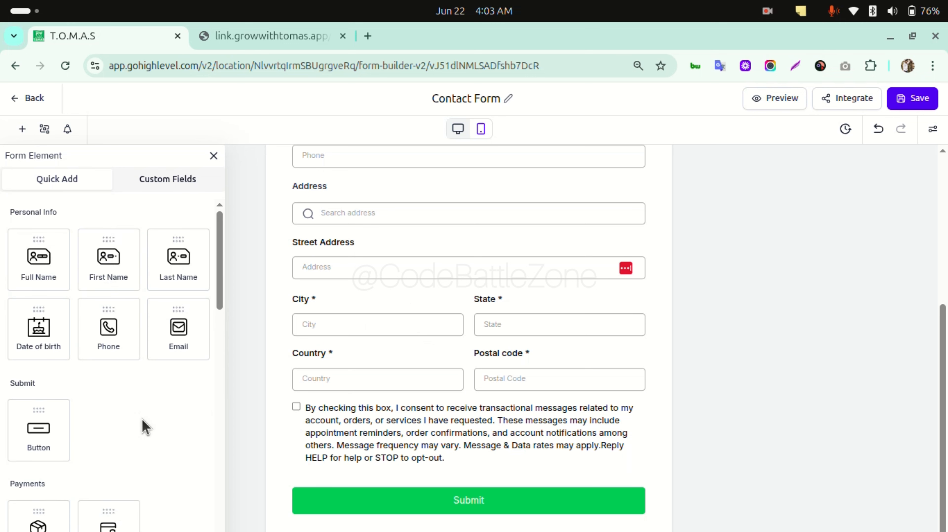
scroll(169, 394, "down", 5)
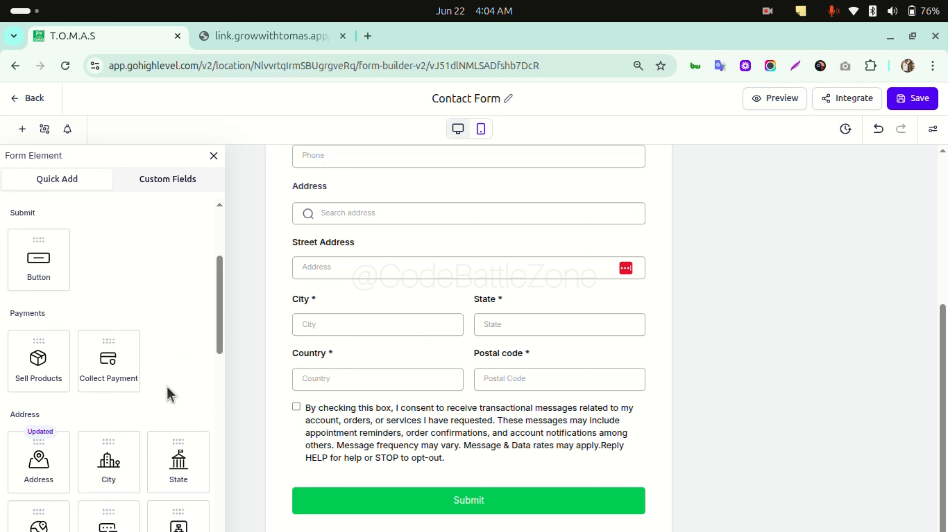
scroll(169, 393, "down", 4)
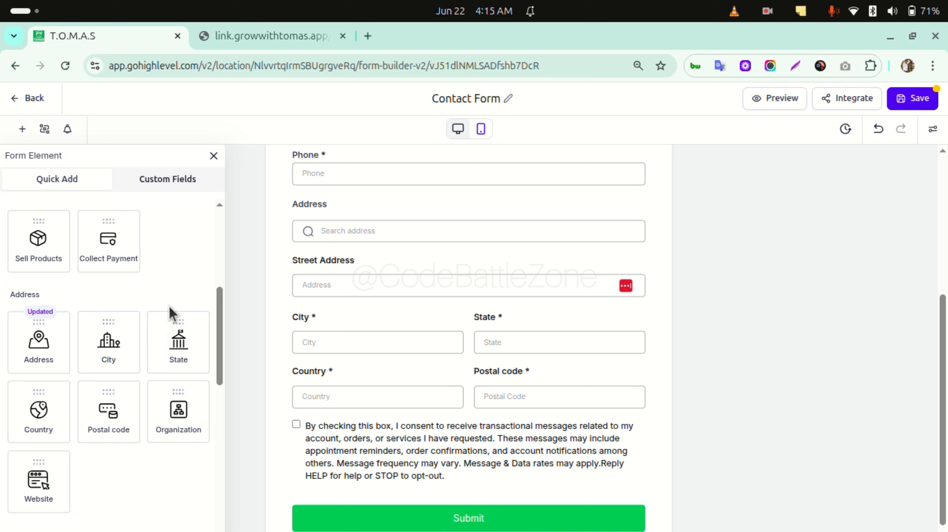
scroll(175, 309, "up", 7)
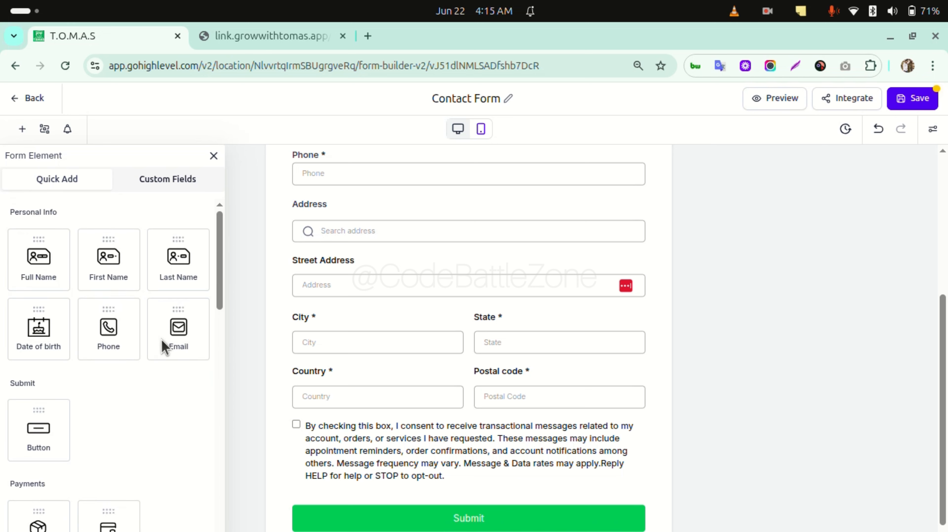
scroll(165, 345, "down", 5)
scroll(163, 341, "down", 5)
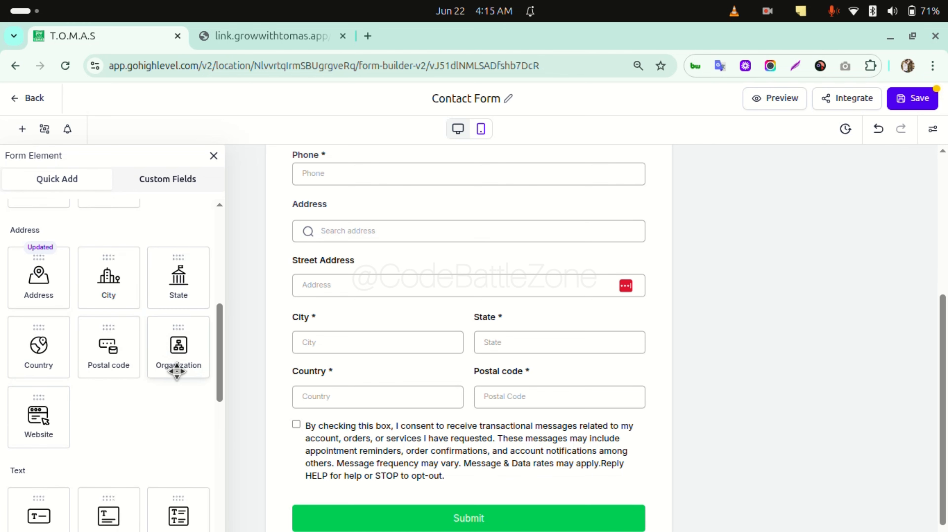
left_click_drag(178, 356, 379, 246)
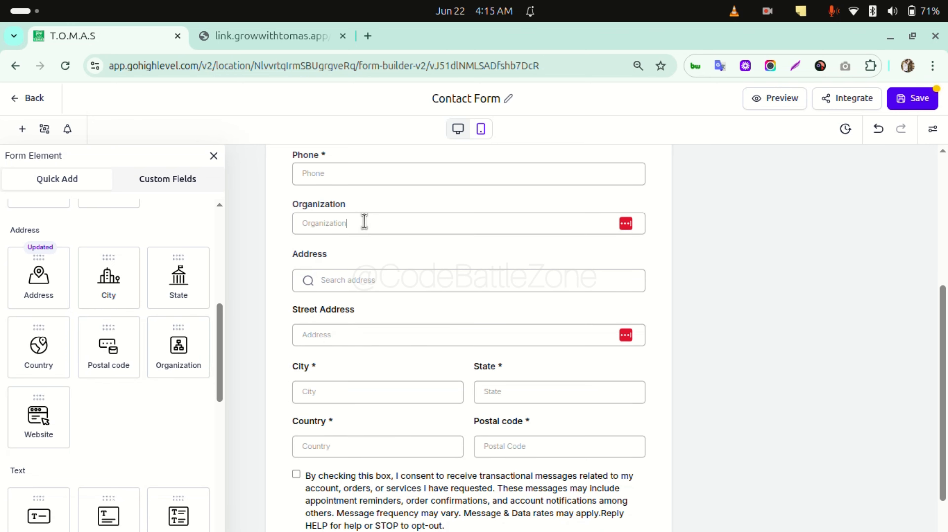
Set the Organization field's label to "Compnay" and its placeholder to "COmpany Name"
left_click(363, 222)
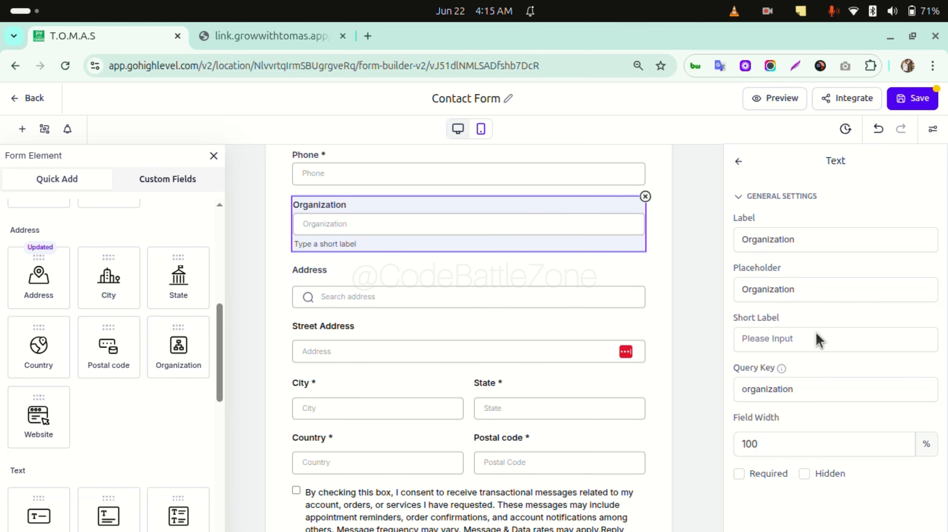
left_click(768, 246)
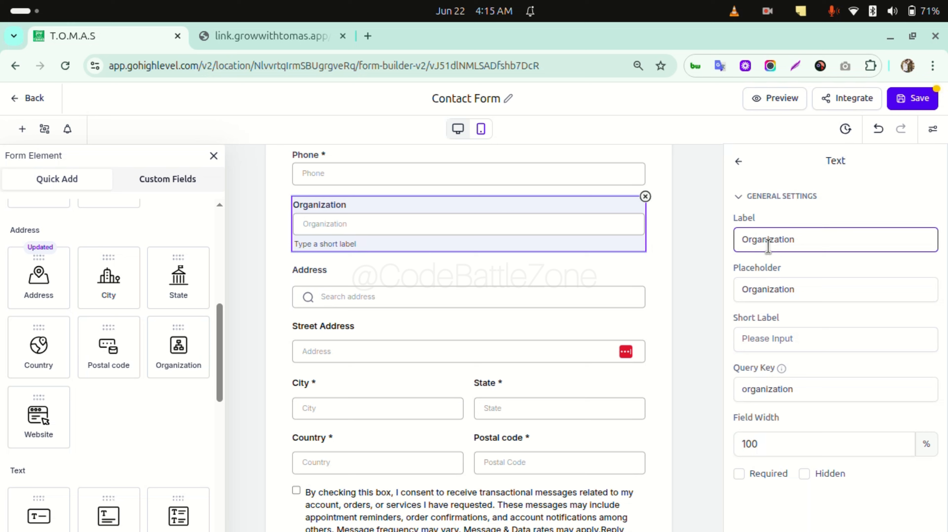
double_click(769, 248)
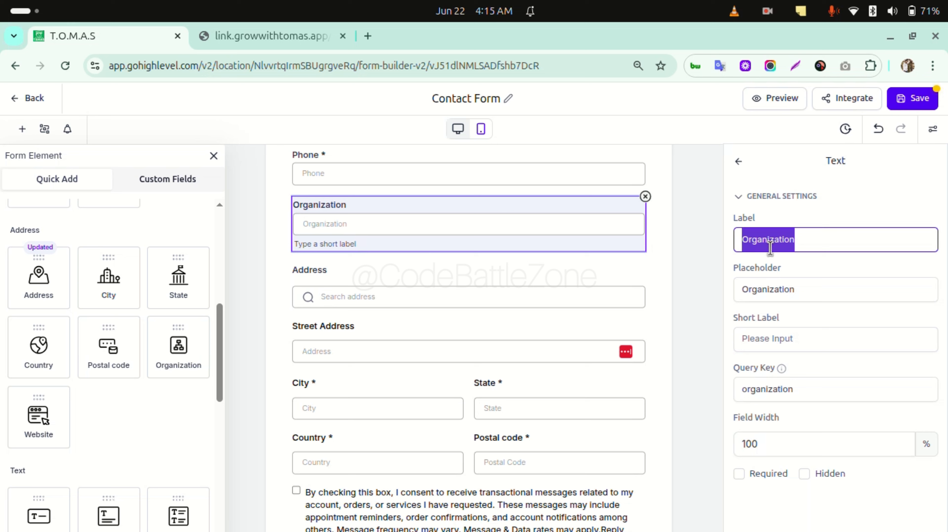
type("Com")
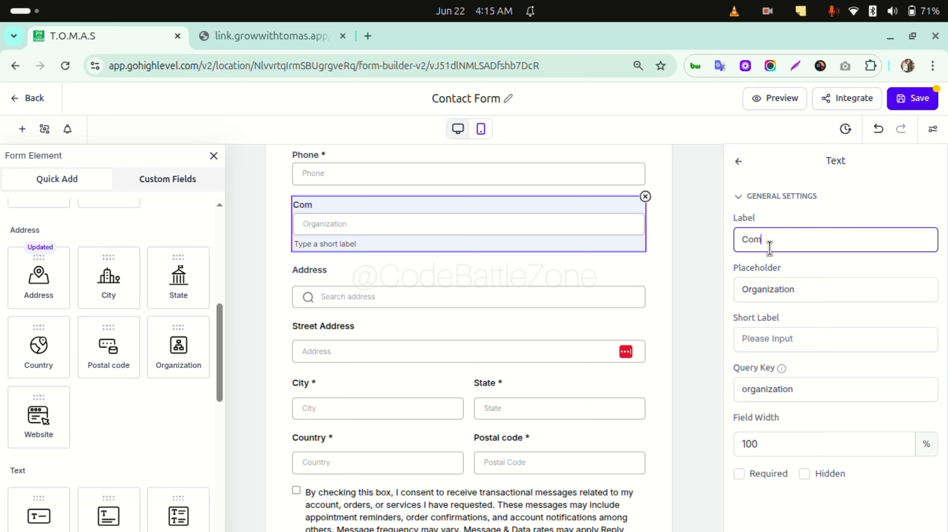
type("pnay")
double_click(782, 289)
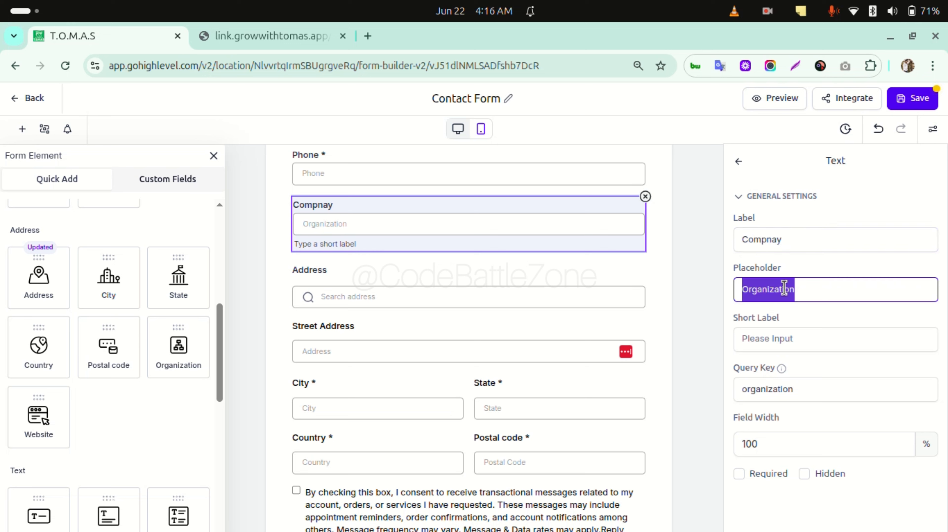
type("COmpany")
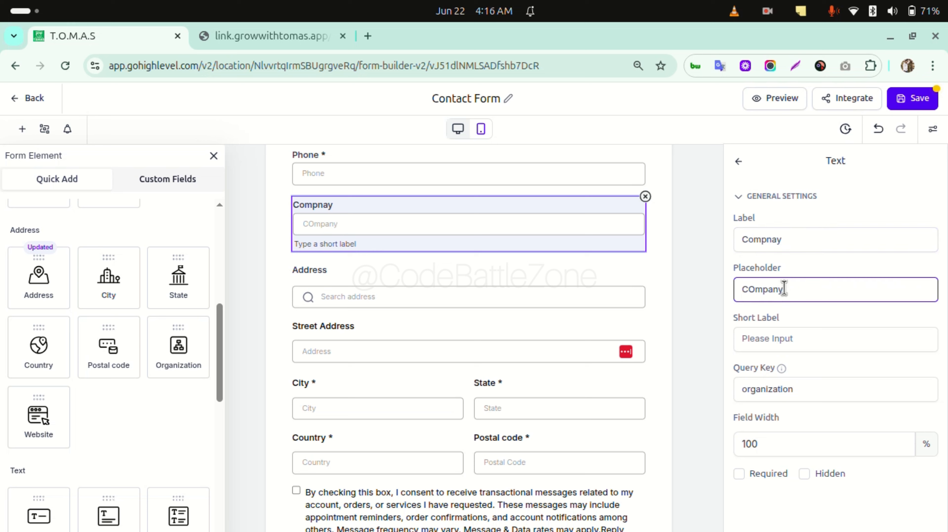
type(" Name")
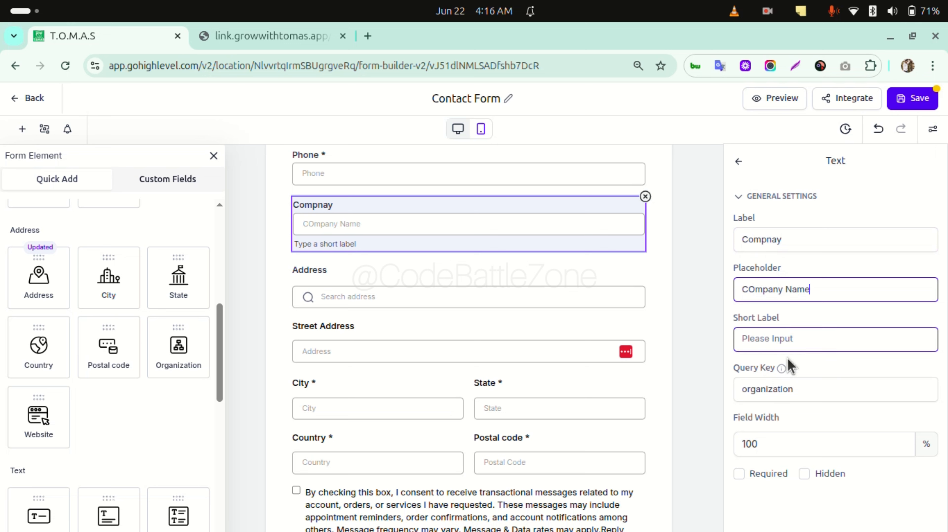
Make the company field required, set its query key to "company", and close its settings
left_click(774, 475)
left_click(808, 399)
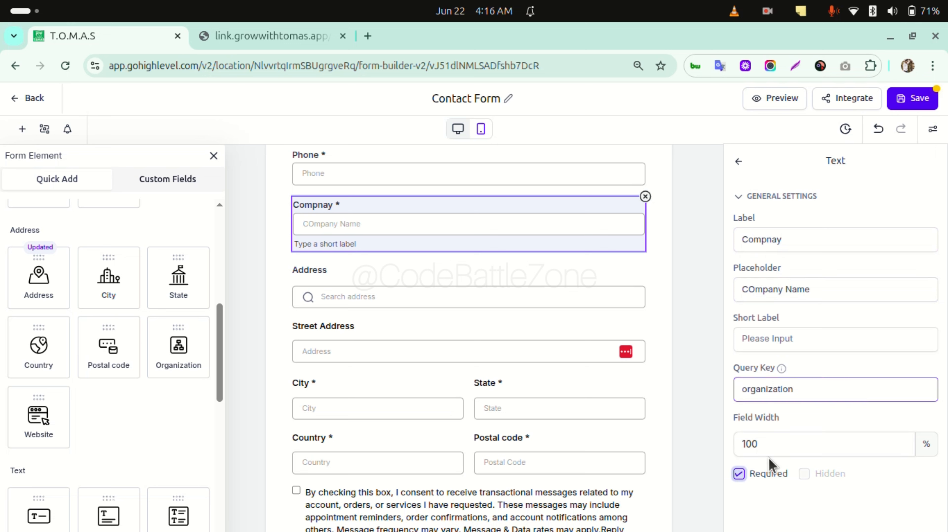
left_click(819, 441)
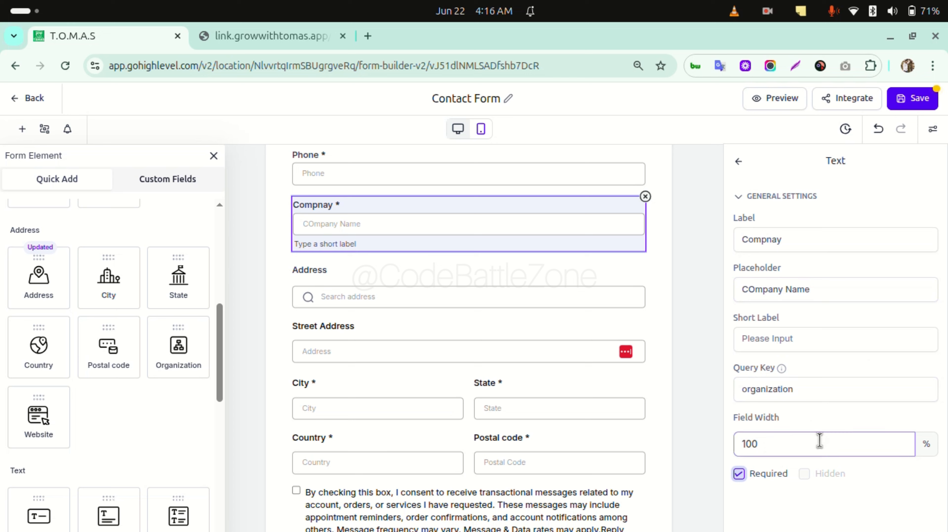
left_click(793, 390)
double_click(791, 392)
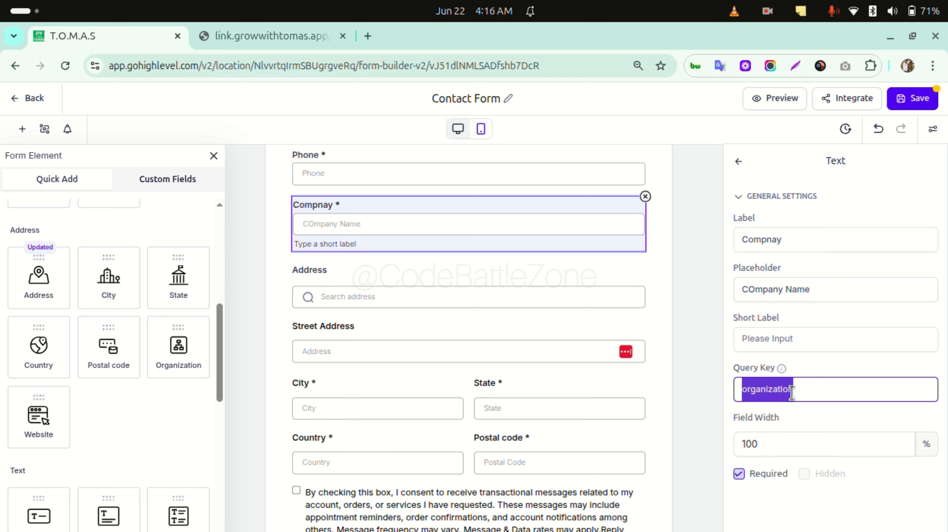
type("c")
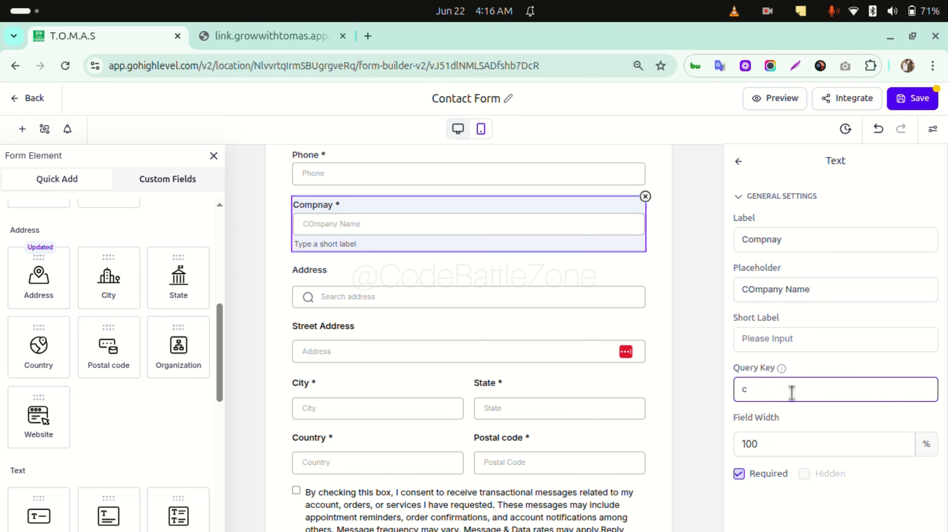
type("ompany")
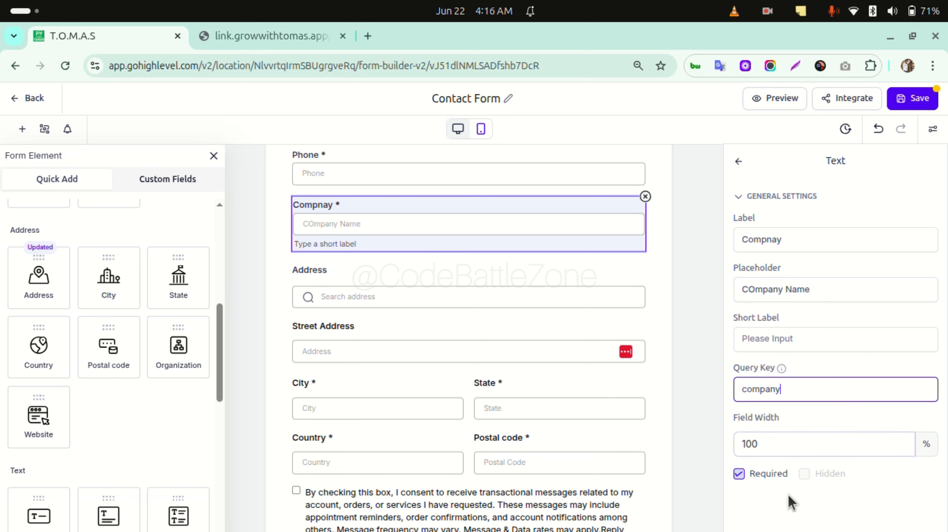
left_click(804, 369)
left_click(649, 274)
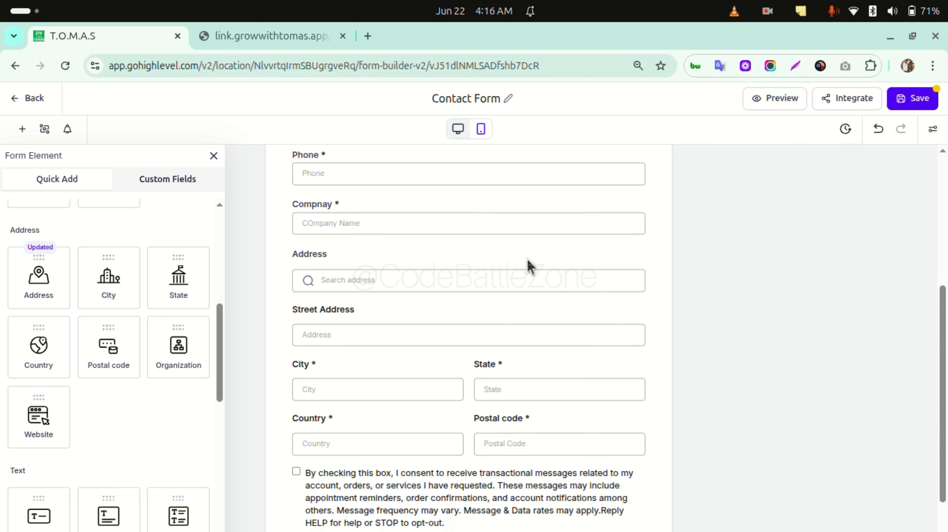
Add a Single Dropdown element between the company field and the Address element
scroll(129, 428, "down", 2)
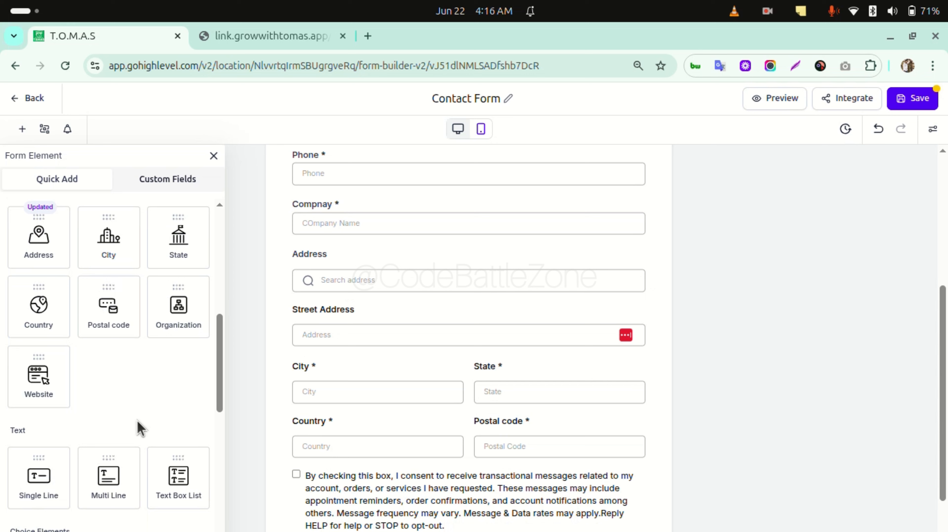
scroll(138, 429, "down", 5)
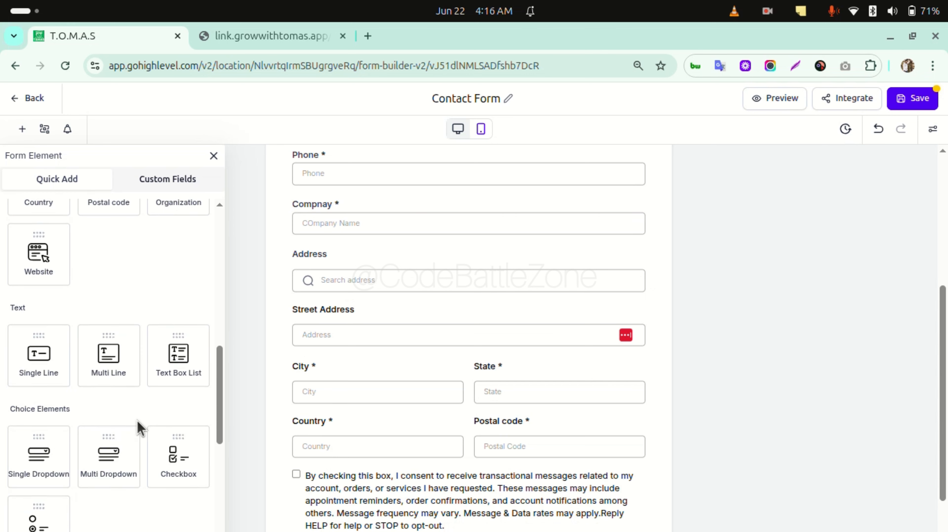
scroll(138, 428, "down", 4)
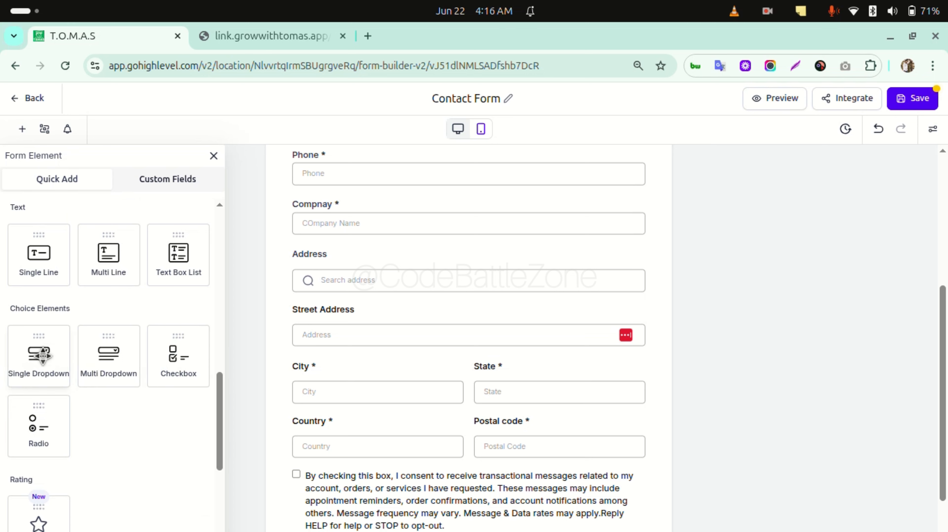
left_click_drag(41, 356, 493, 281)
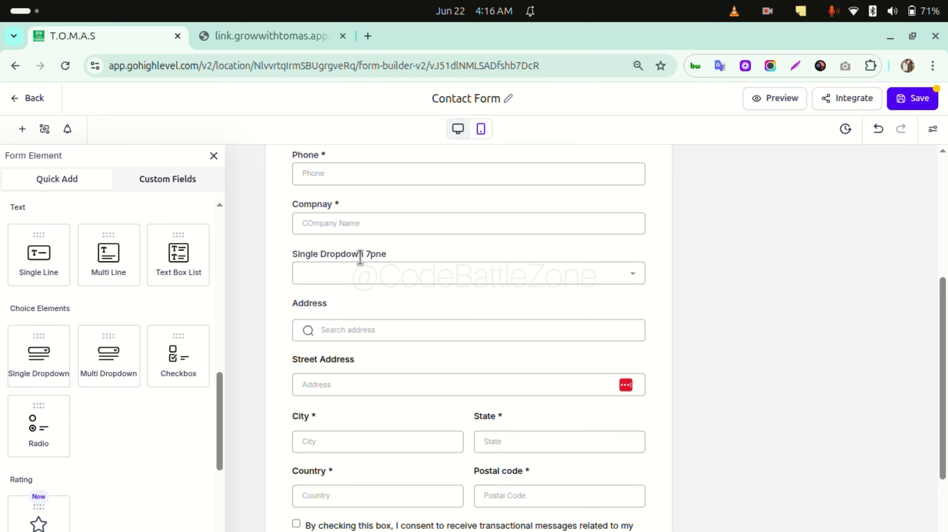
Set the new dropdown's label to "How did you hear about us?"
left_click(410, 259)
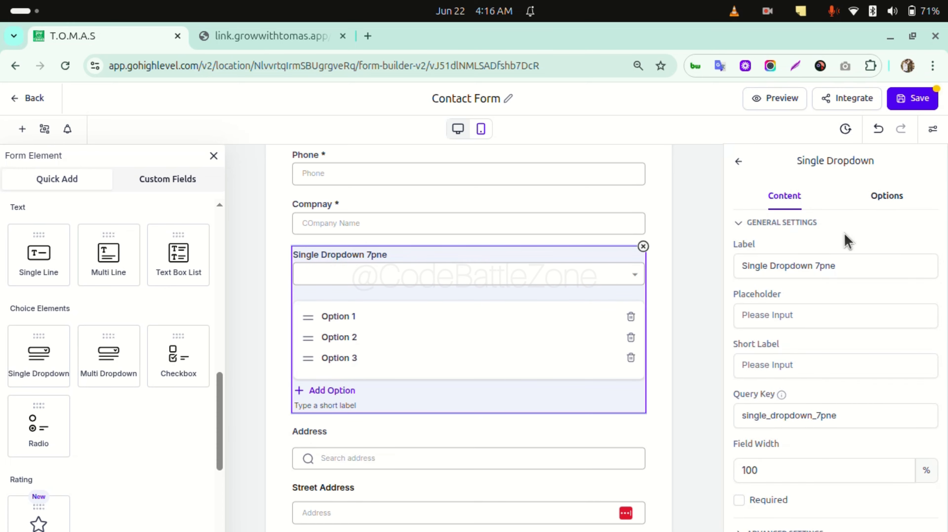
left_click(819, 263)
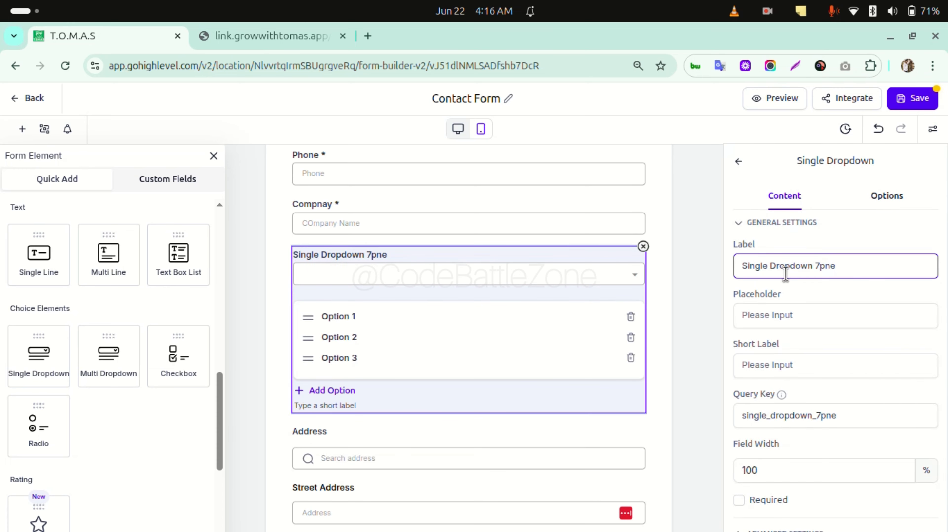
triple_click(778, 266)
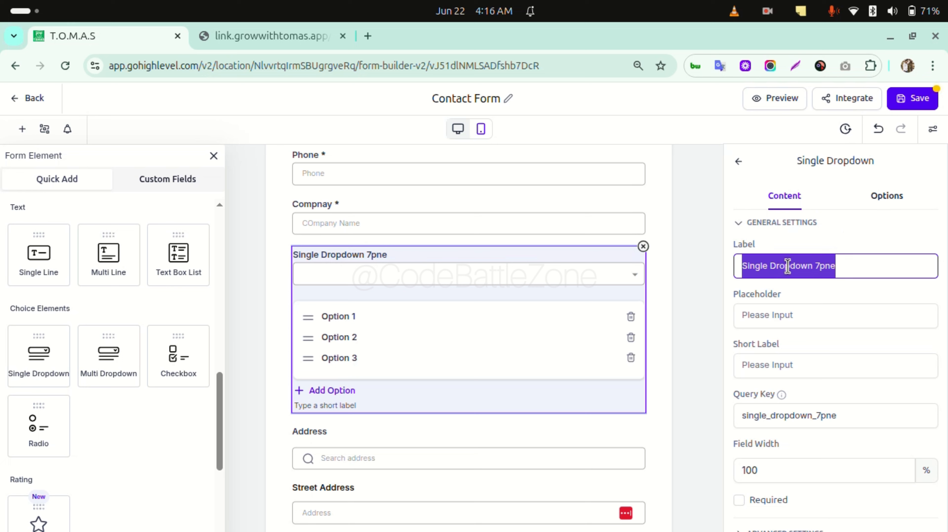
type("How")
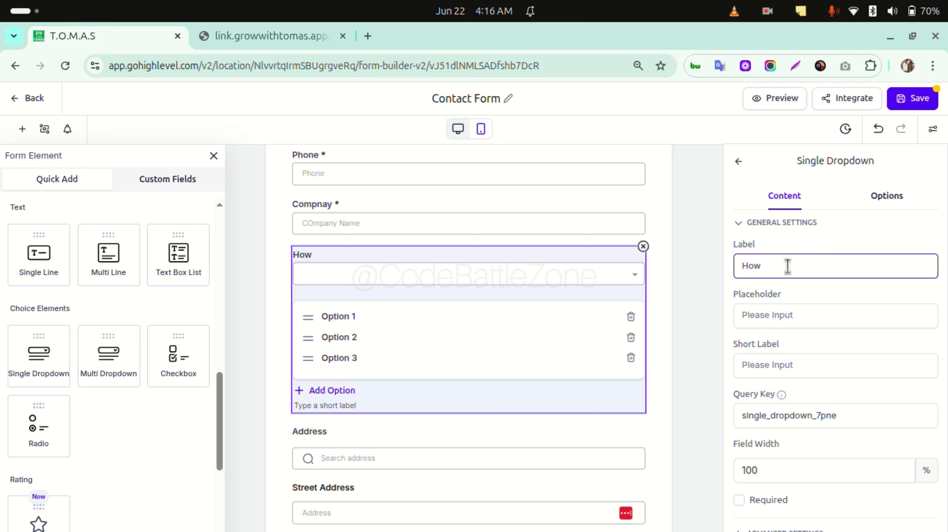
type("did you hear abo")
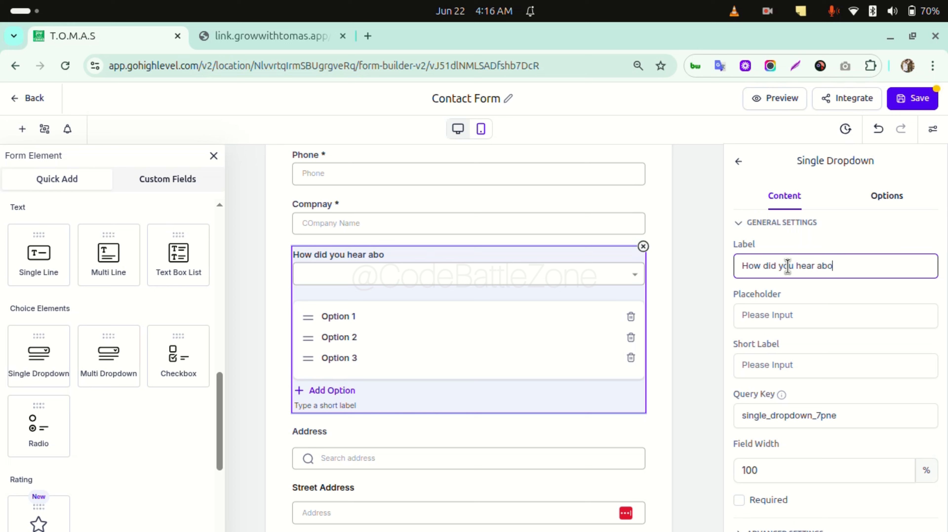
type("ut us?")
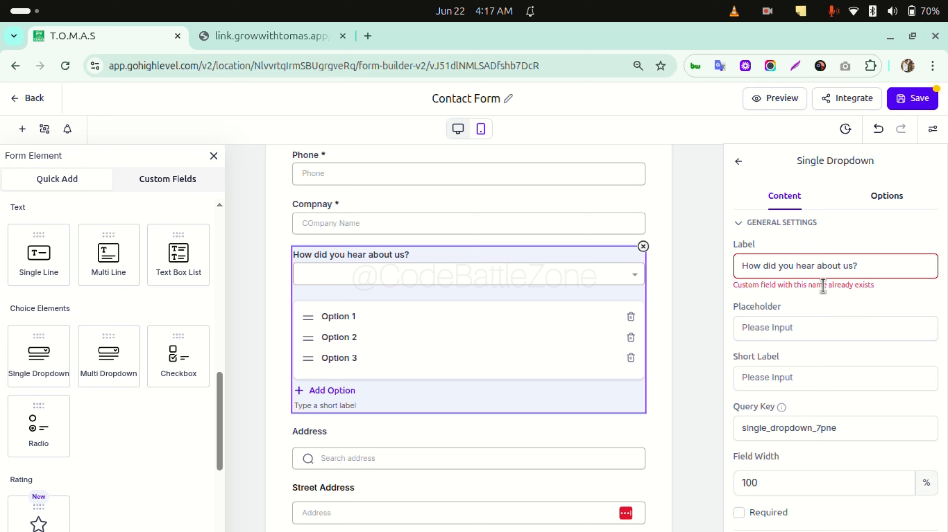
Reword the dropdown's label to "How did you hear about our company?"
left_click(851, 266)
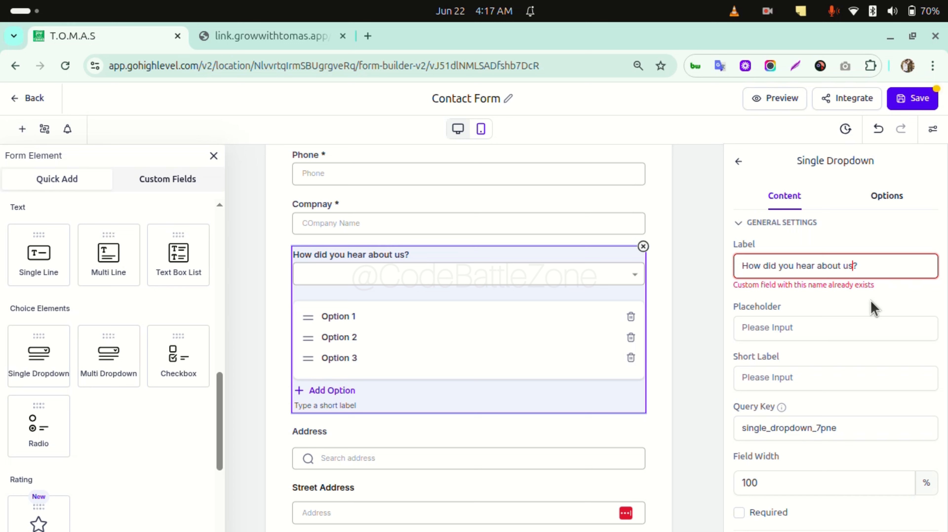
key("BackSpace")
key("BackSpace")
key("BackSpace")
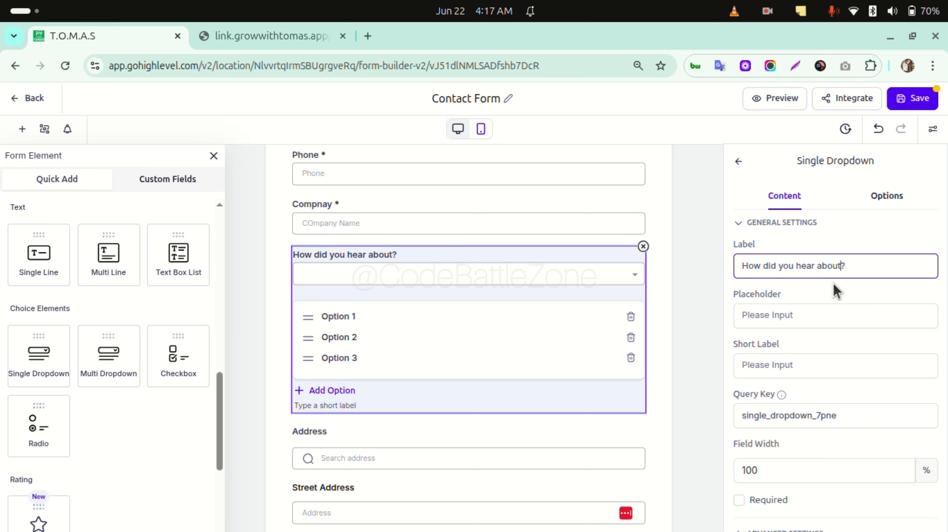
type("our company")
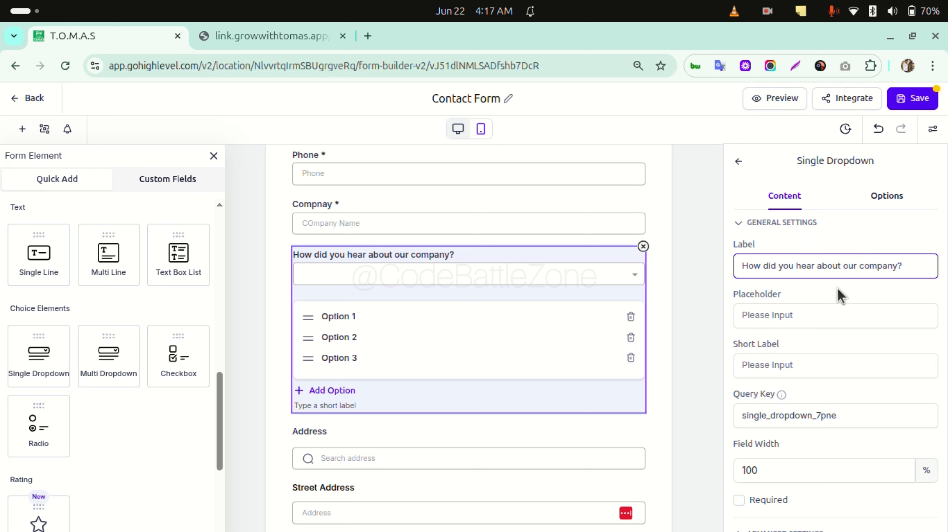
left_click(834, 294)
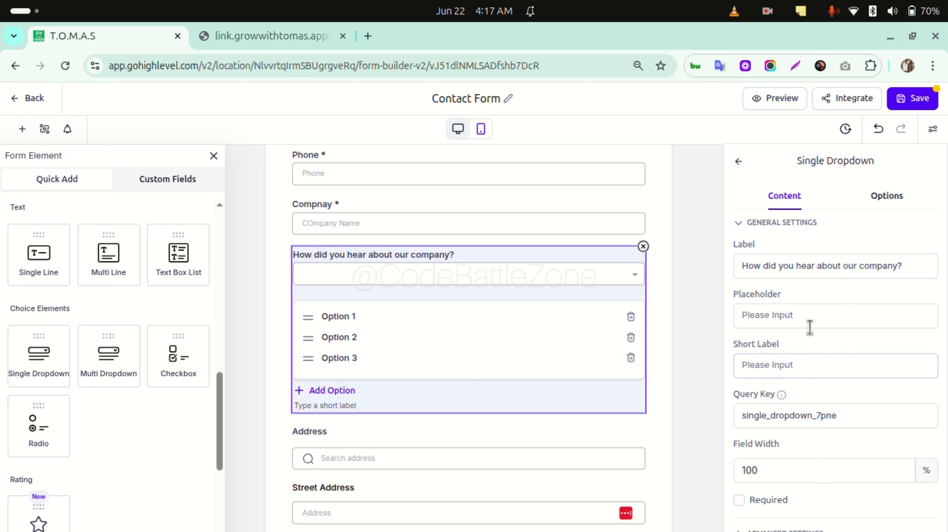
Set the dropdown's query key to "how_did_you_hear_about_our_company"
left_click(837, 419)
key("ctrl+a")
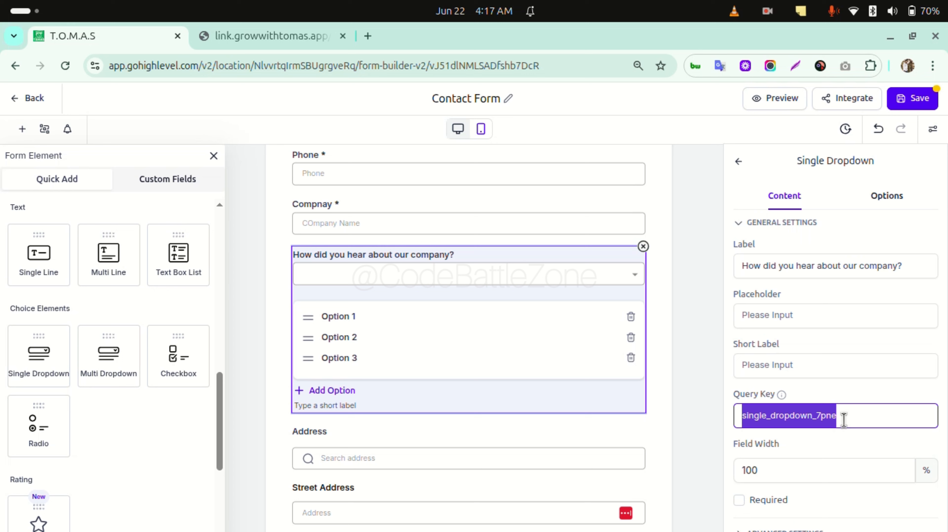
left_click(852, 417)
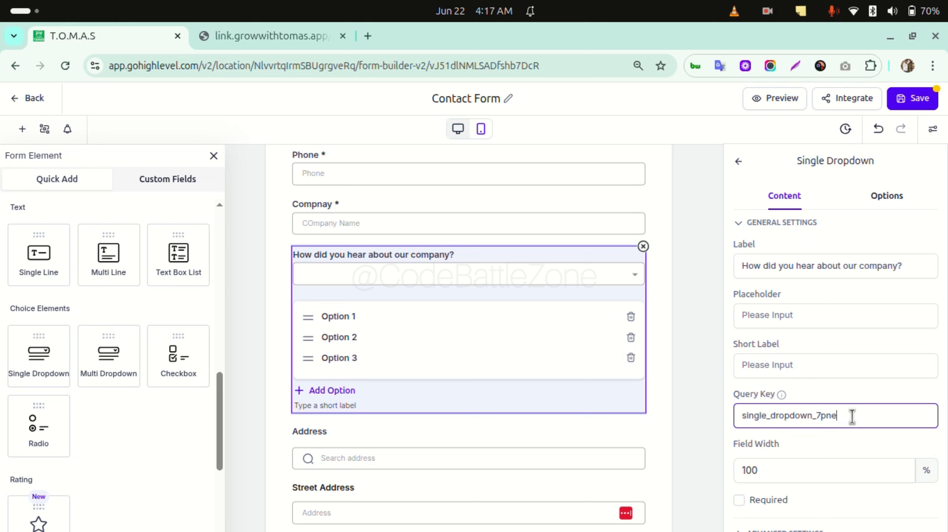
double_click(846, 416)
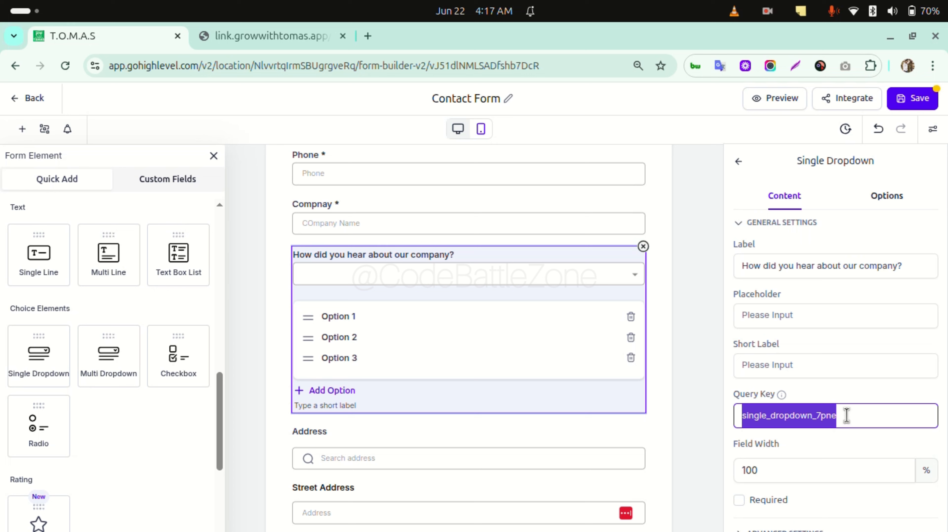
type("ho")
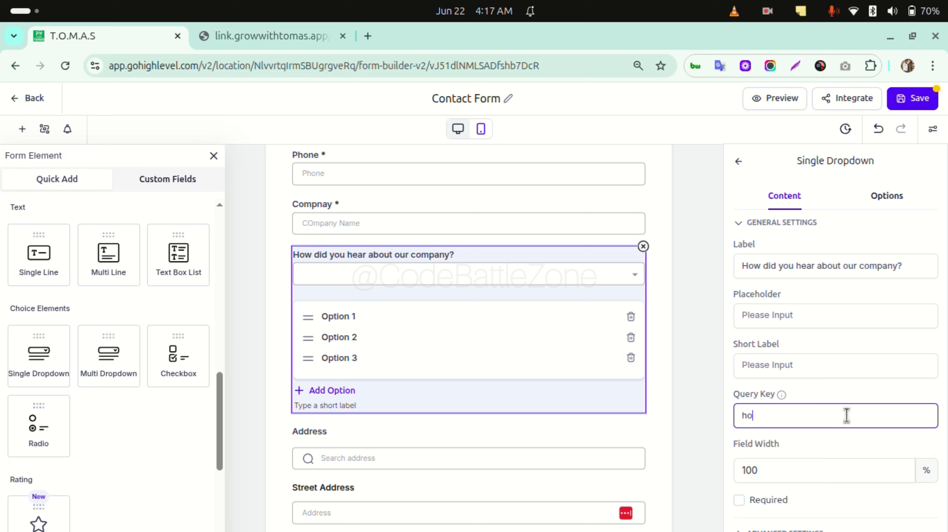
type("w_did_you_hear")
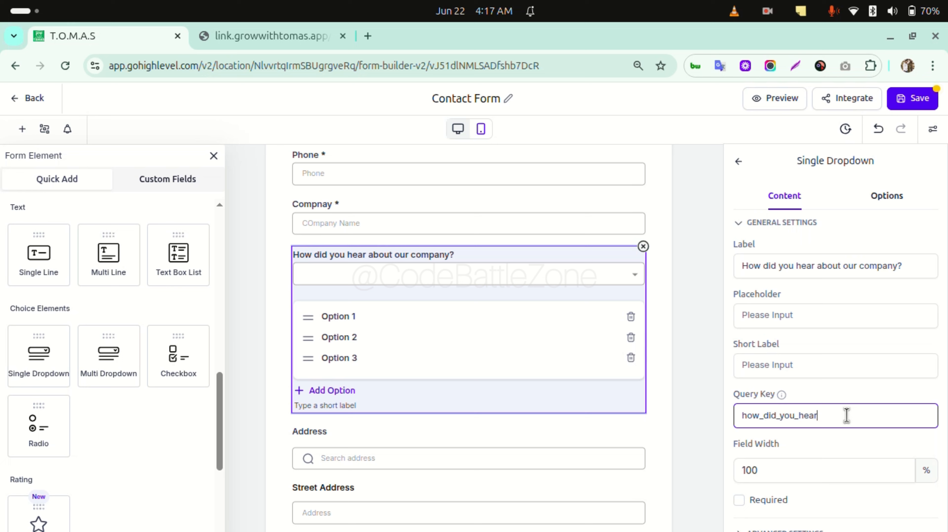
type("_about_our_company")
left_click(803, 449)
scroll(803, 450, "down", 1)
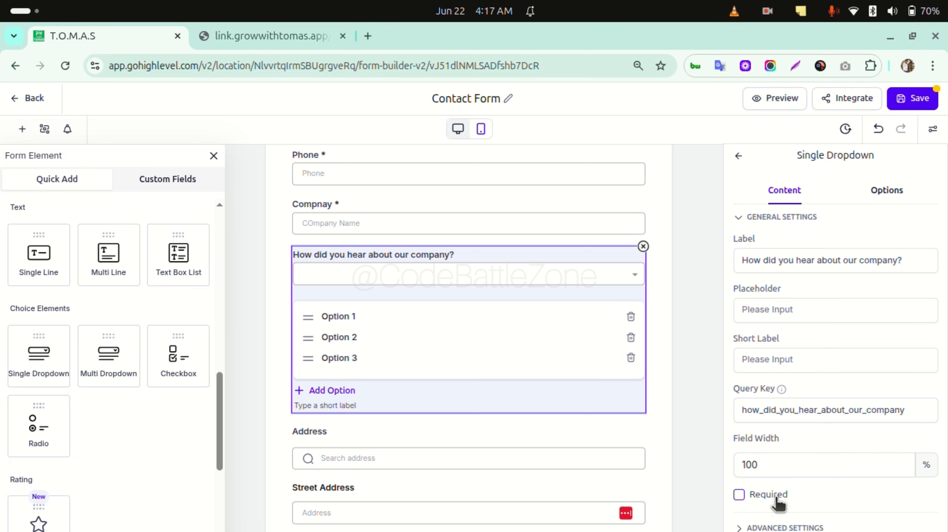
Rename the first option of the "How did you hear about our company?" dropdown to "Google"
left_click(883, 195)
left_click(785, 256)
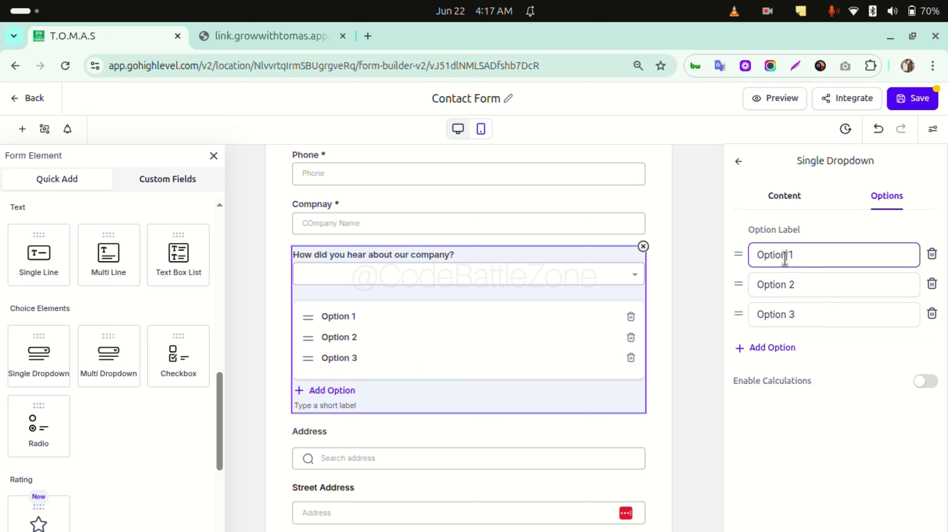
triple_click(785, 257)
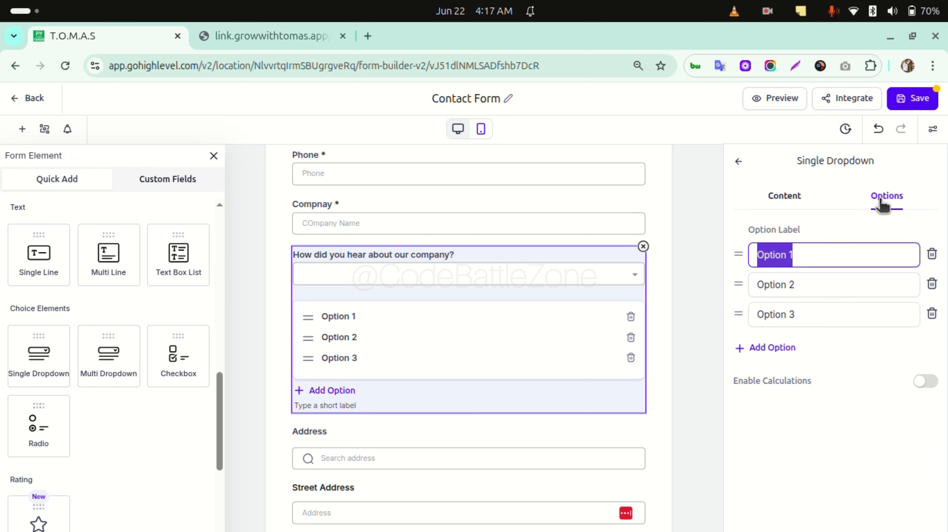
triple_click(798, 258)
type("Google")
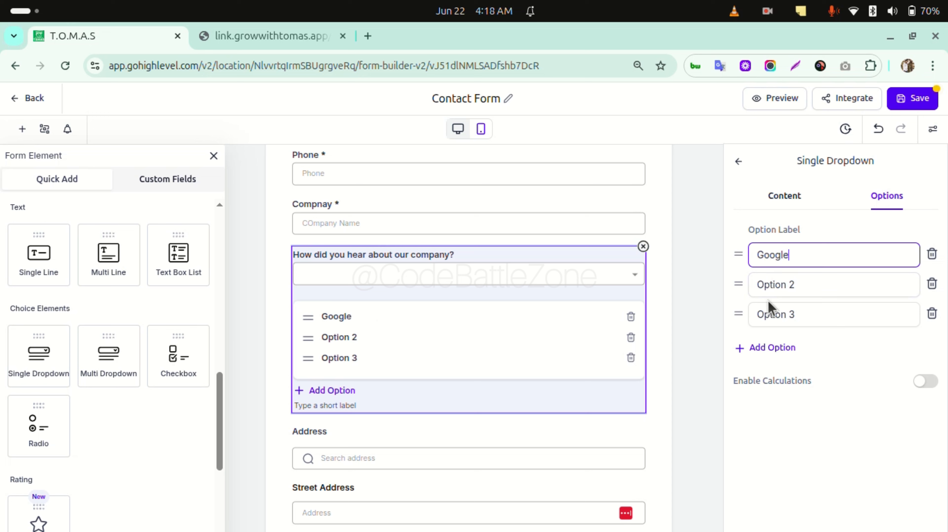
Rename the dropdown's second option to "Facebook" and the third option to "Others"
left_click(777, 289)
triple_click(777, 289)
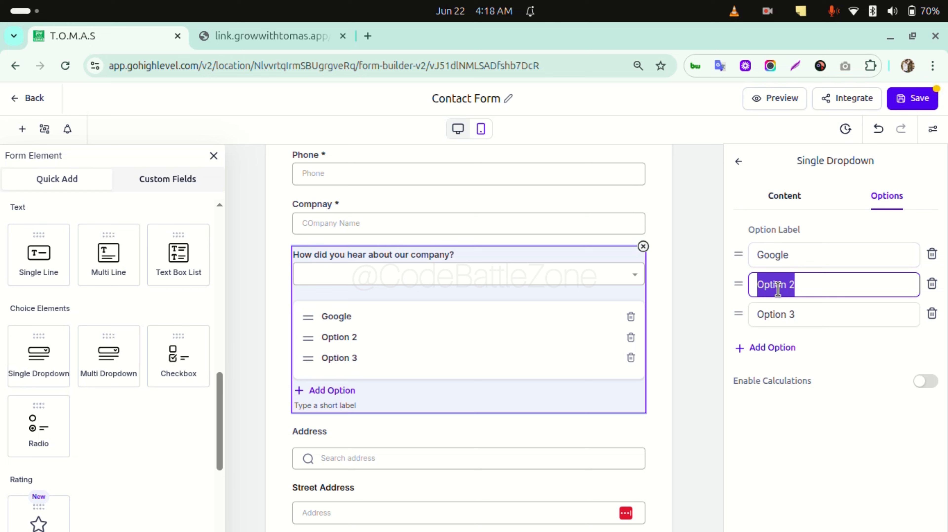
key("BackSpace")
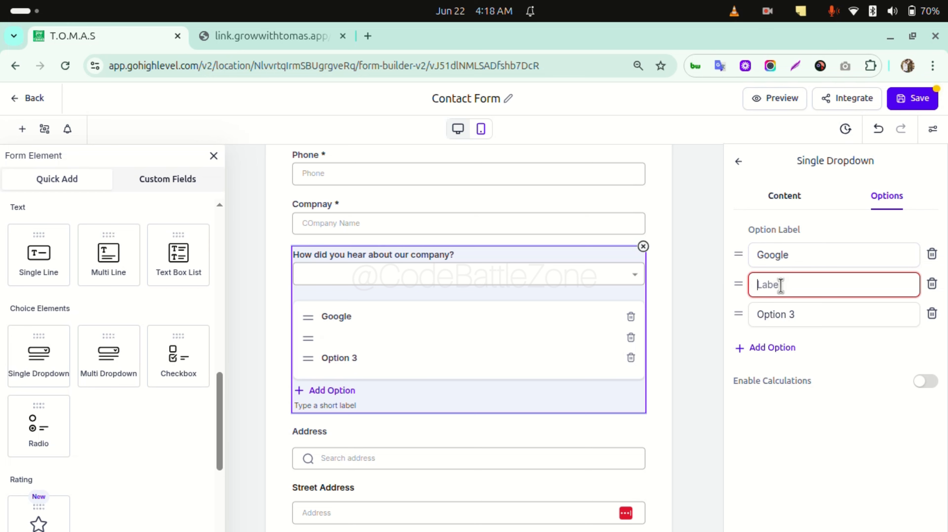
type("Facebook")
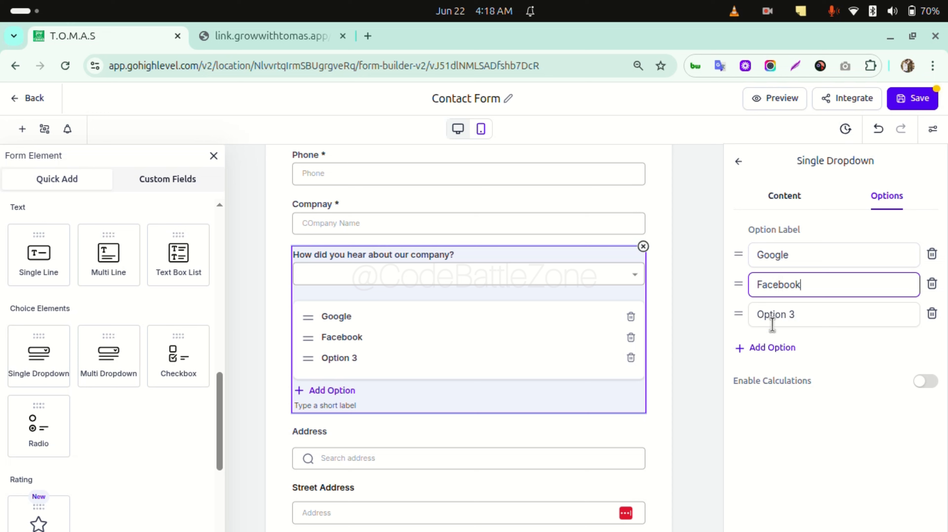
triple_click(772, 317)
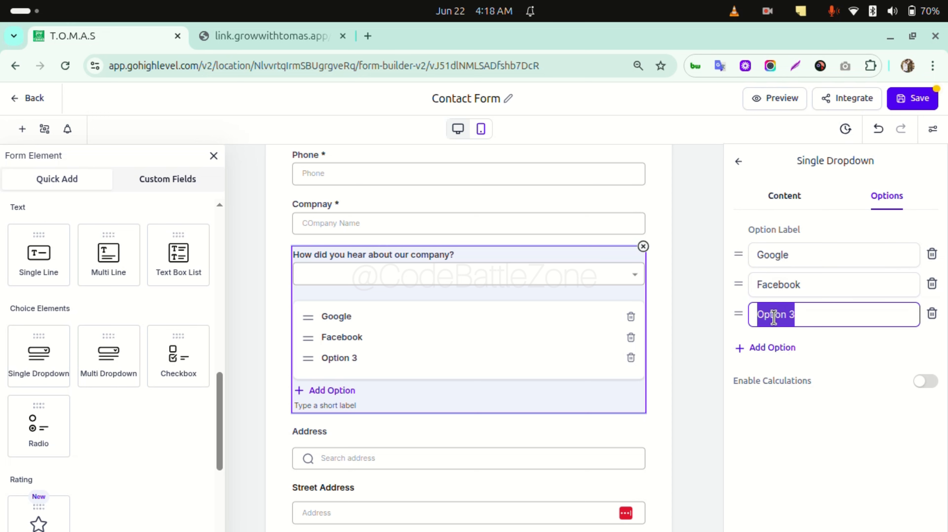
type("O")
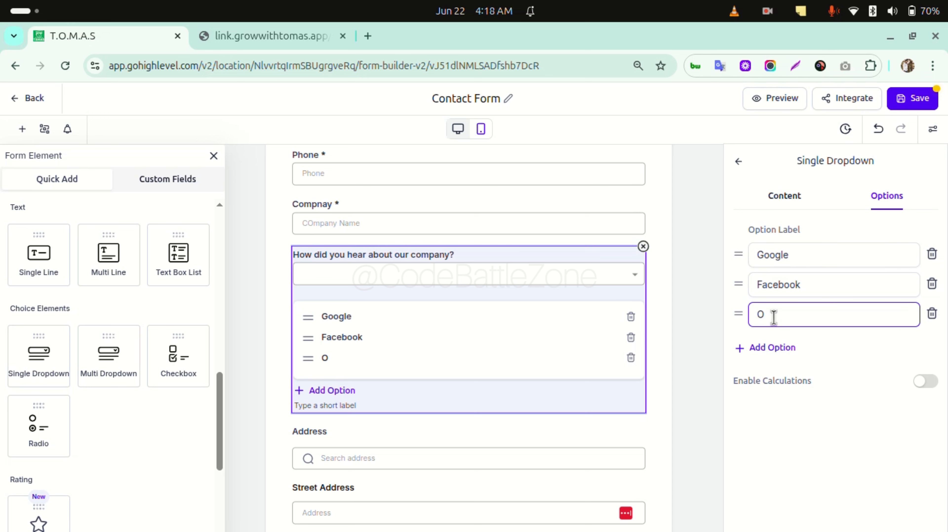
type("thers")
left_click(777, 351)
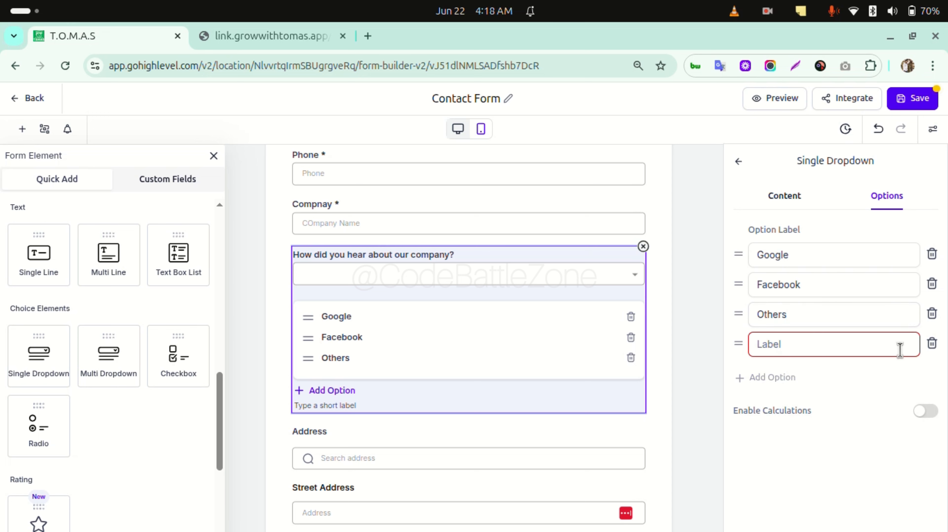
left_click(932, 344)
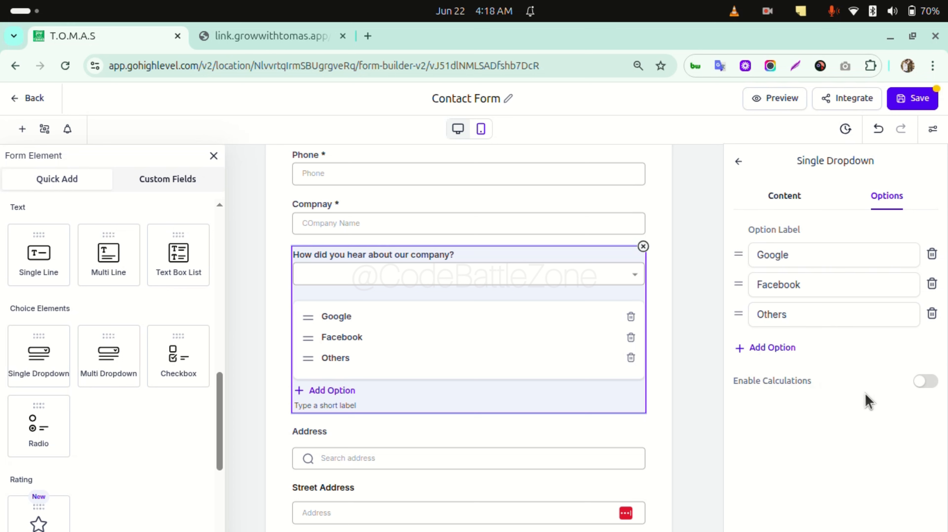
left_click(925, 382)
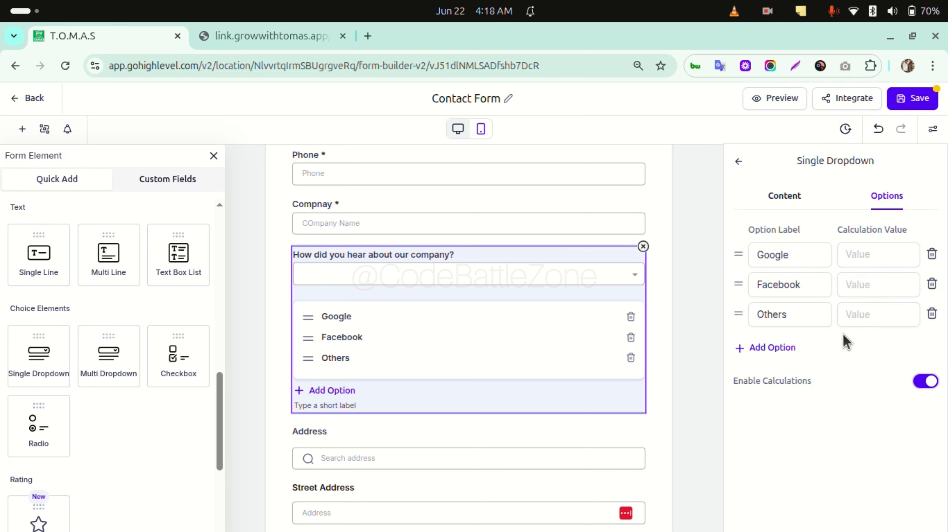
left_click(862, 257)
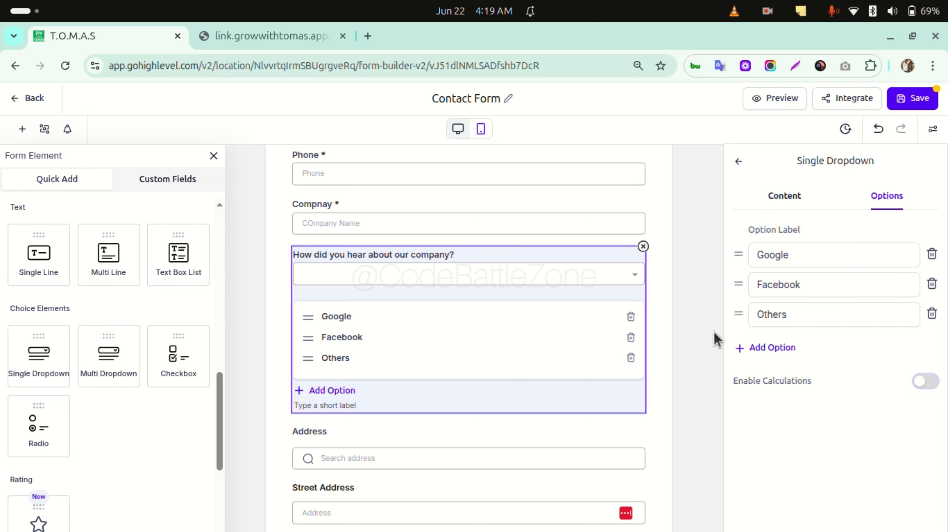
Save the form and open a fresh preview, closing the older preview tab
left_click(908, 107)
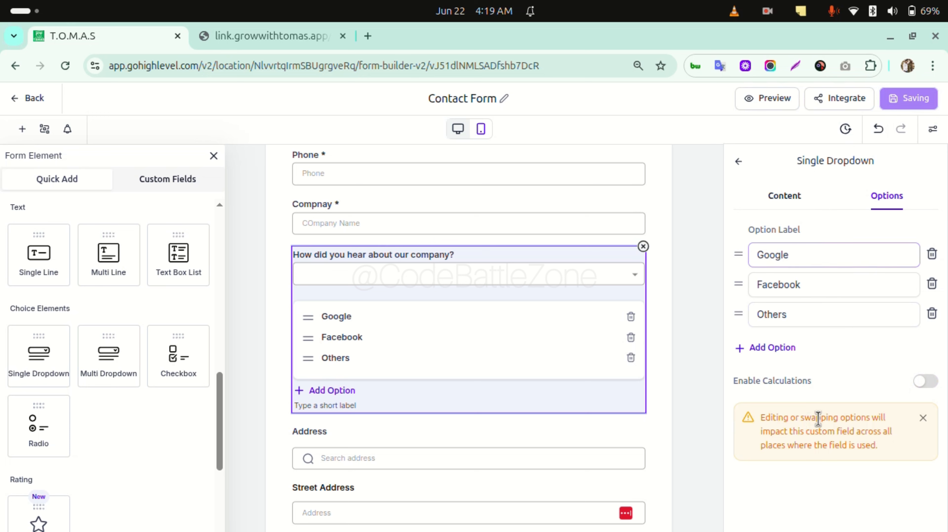
left_click(770, 104)
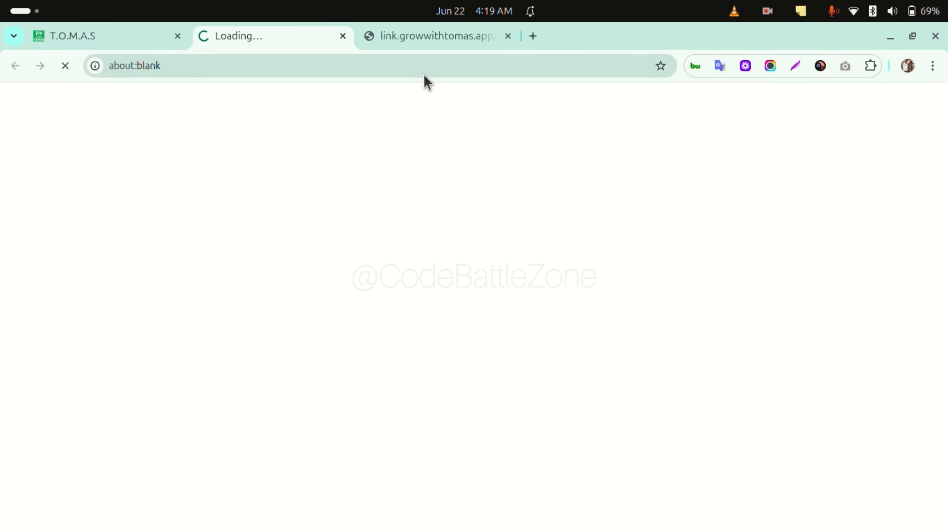
left_click(507, 36)
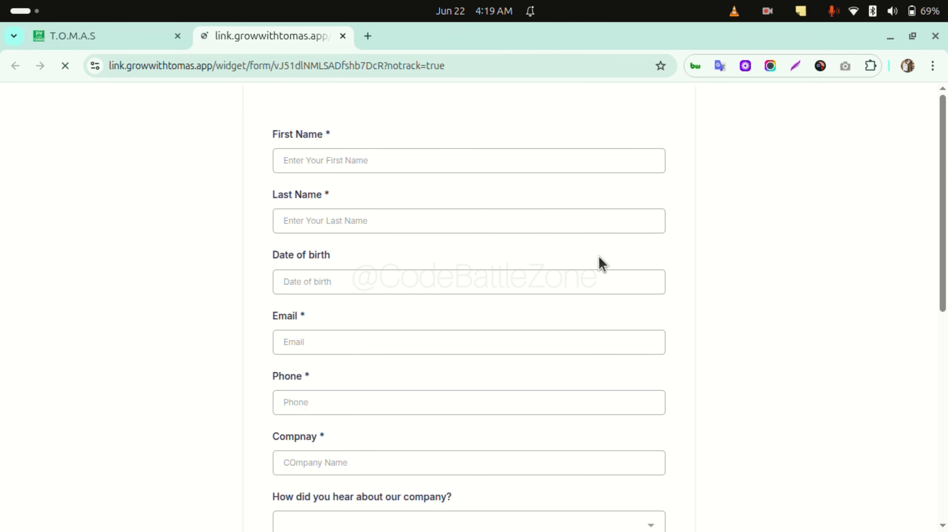
Test the "How did you hear about our company?" dropdown in the preview by choosing Facebook, Others, Google and Facebook again
scroll(493, 381, "down", 8)
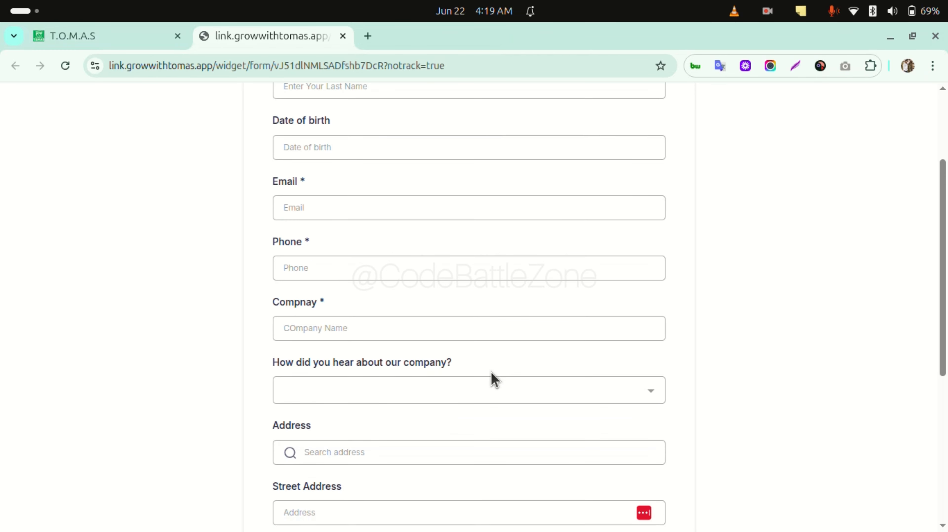
scroll(493, 381, "down", 3)
scroll(490, 380, "up", 6)
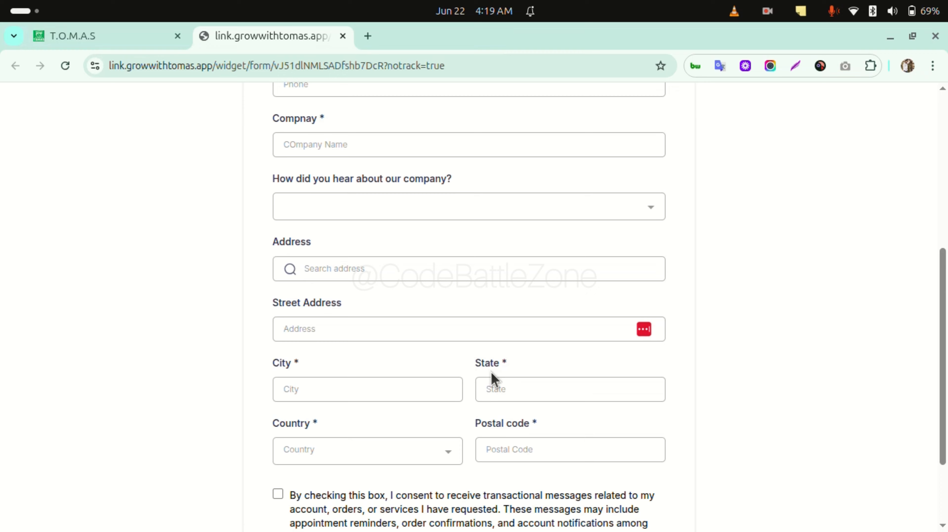
left_click(445, 312)
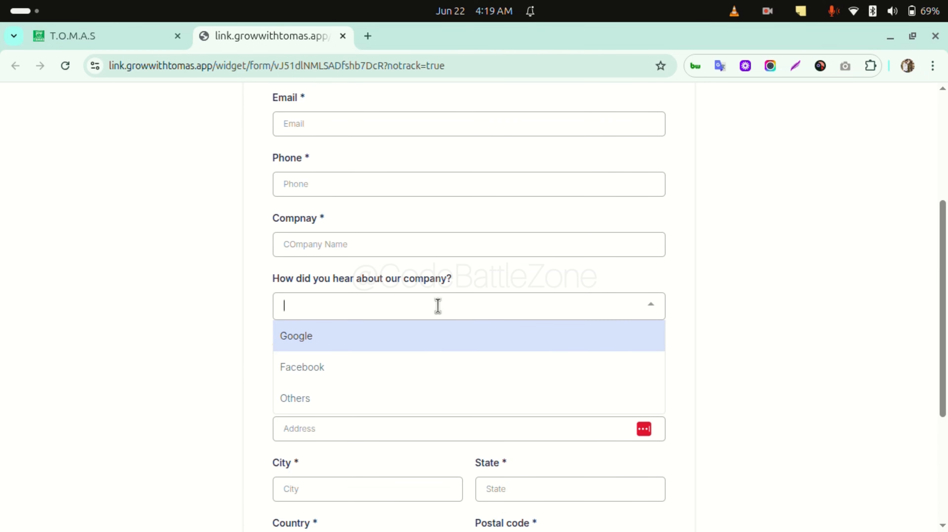
left_click(376, 362)
left_click(400, 307)
left_click(356, 400)
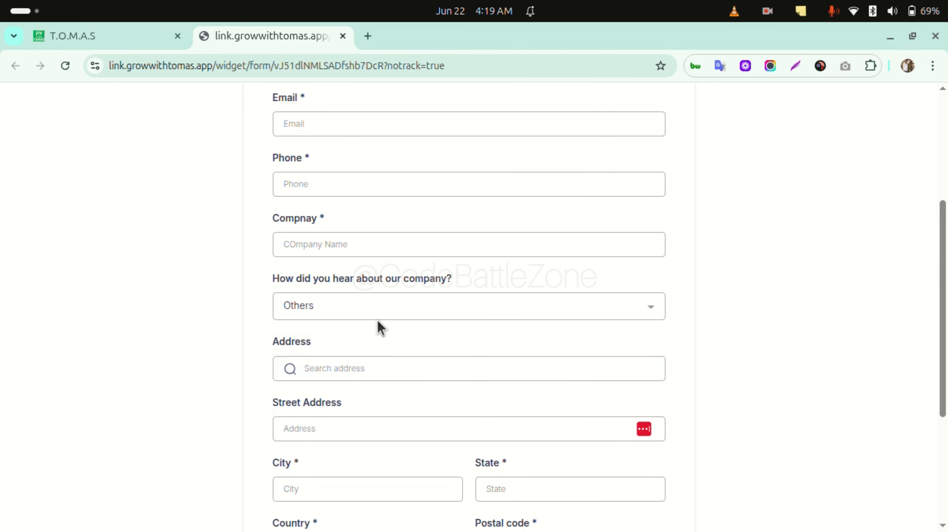
left_click(377, 318)
left_click(375, 337)
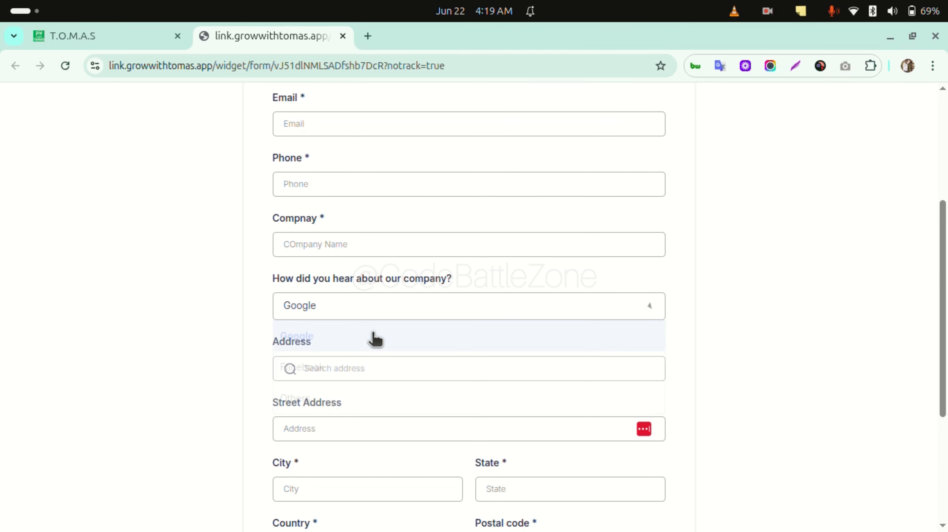
left_click(421, 310)
left_click(359, 369)
Submit the preview form with its required fields left empty and examine the field validation
left_click(389, 243)
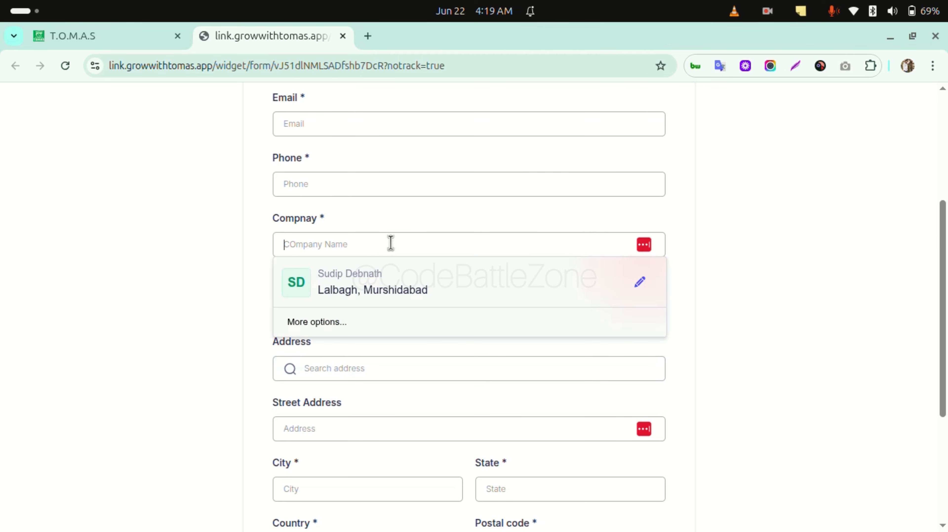
left_click(431, 221)
scroll(432, 221, "up", 2)
scroll(431, 220, "down", 5)
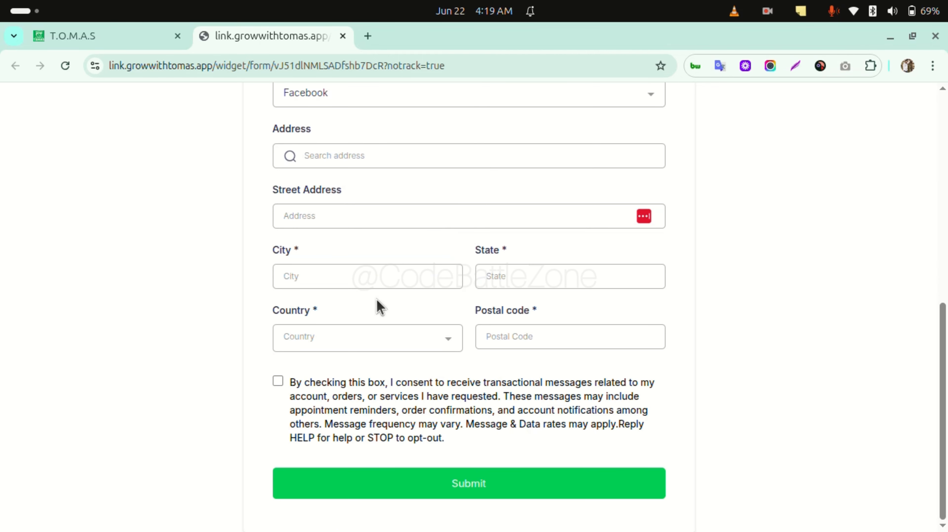
left_click(396, 478)
scroll(497, 402, "down", 1)
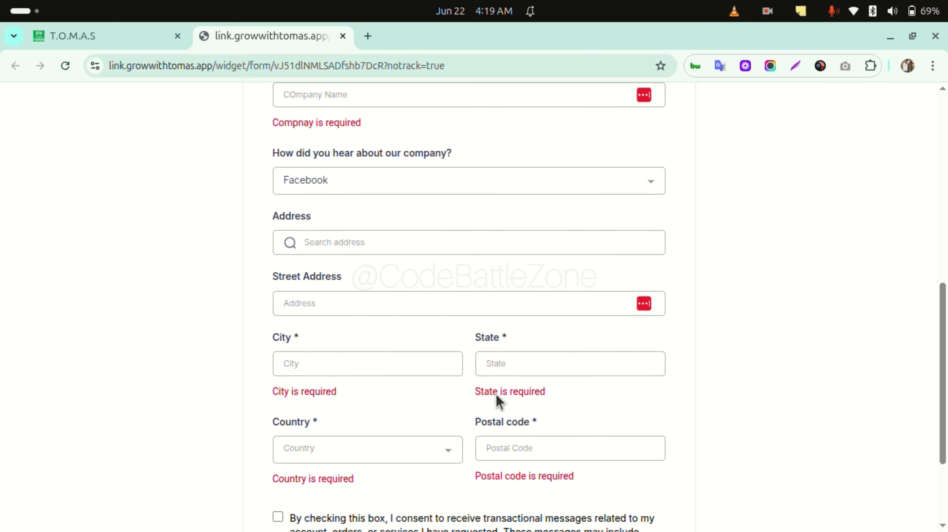
scroll(423, 332, "up", 3)
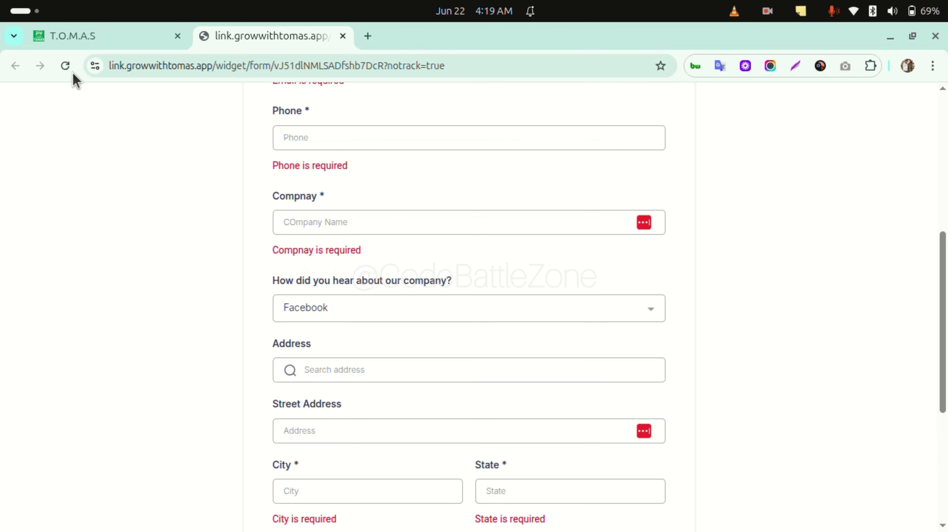
Return to the form builder and add a Radio element between the "How did you hear about our company?" dropdown and the Address element
left_click(75, 36)
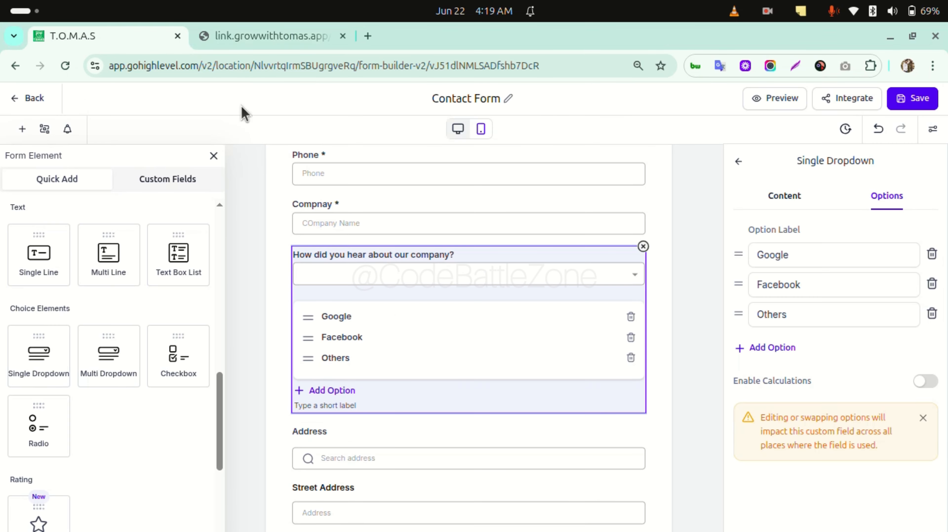
left_click(250, 380)
scroll(94, 453, "down", 1)
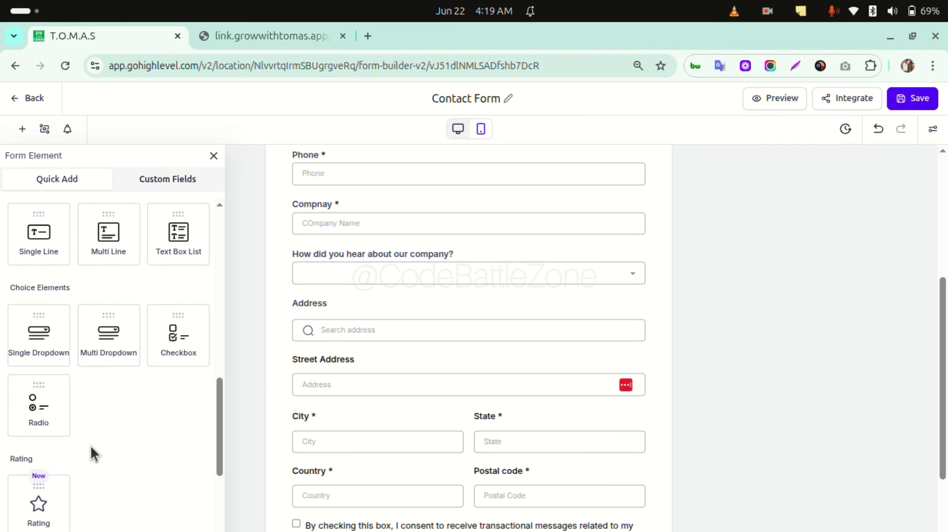
left_click_drag(37, 390, 393, 332)
Set the label of the new Radio element below the dropdown to "New Client"
triple_click(332, 321)
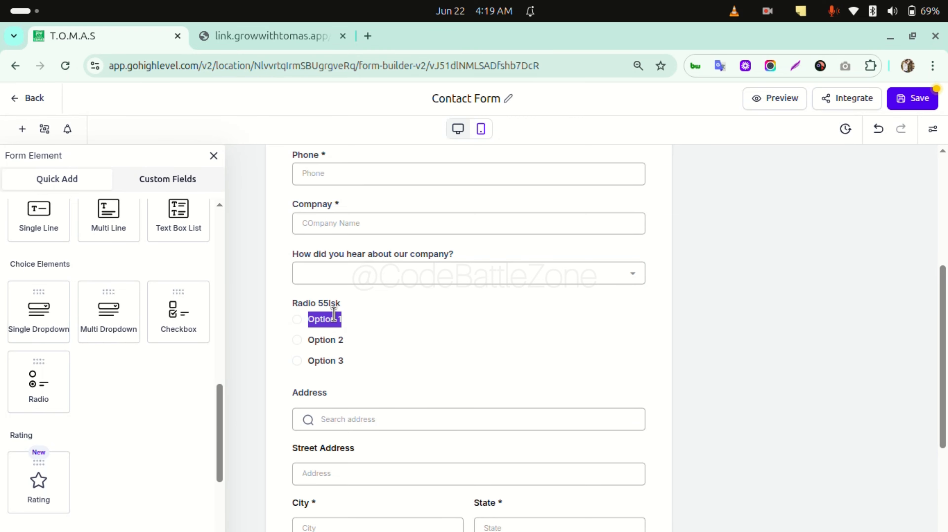
triple_click(333, 308)
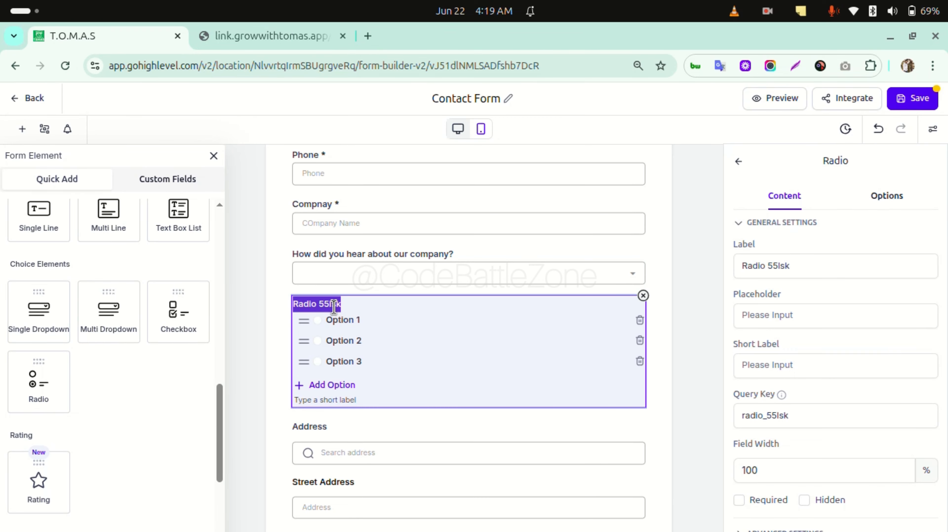
triple_click(794, 265)
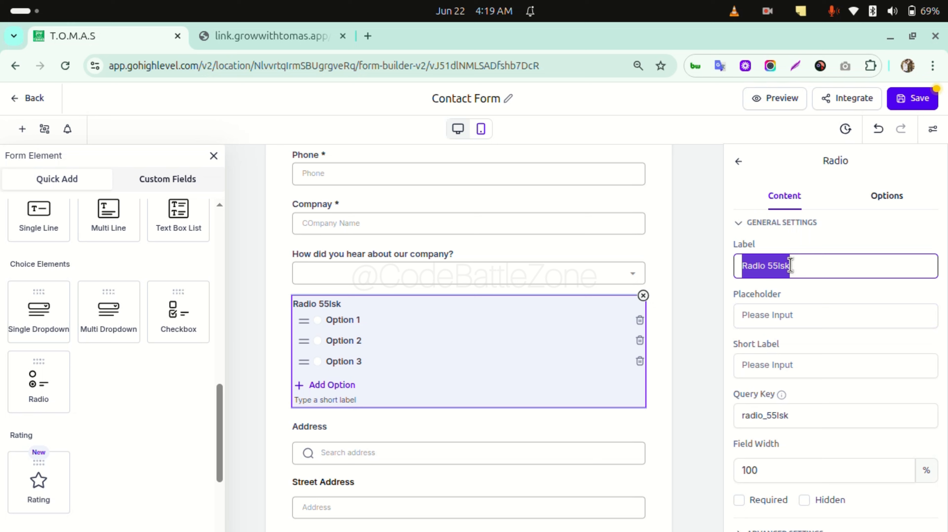
type("Retur")
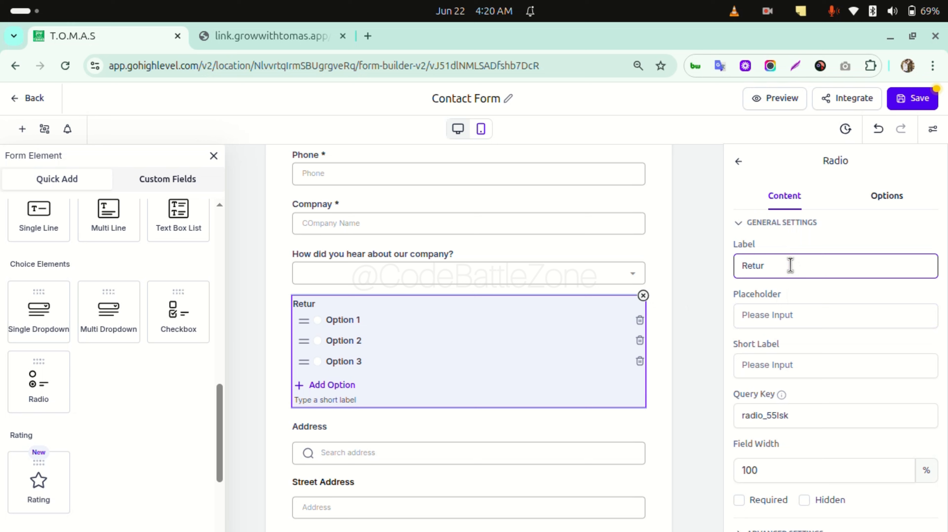
key("ctrl+a")
type("New")
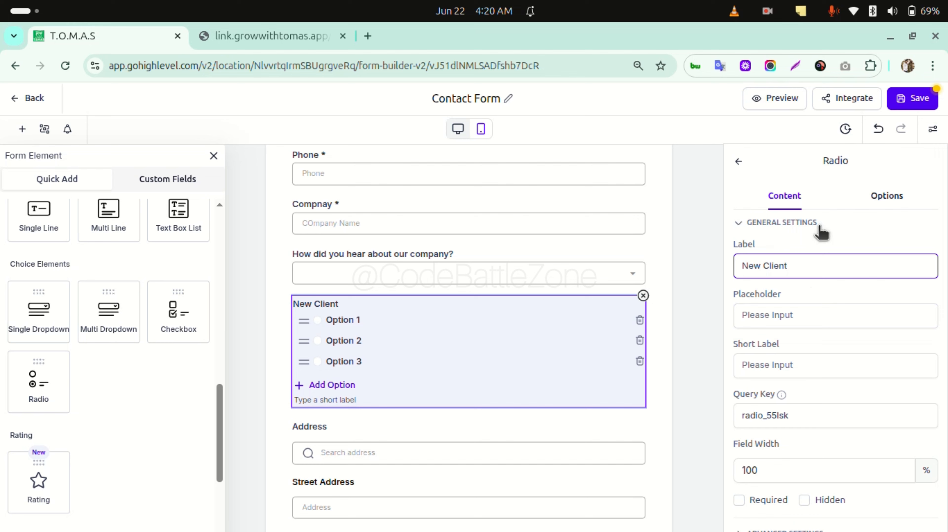
Rename the New Client radio's first two options to "Yes" and "No", and delete the third option
left_click(887, 196)
double_click(796, 255)
triple_click(796, 256)
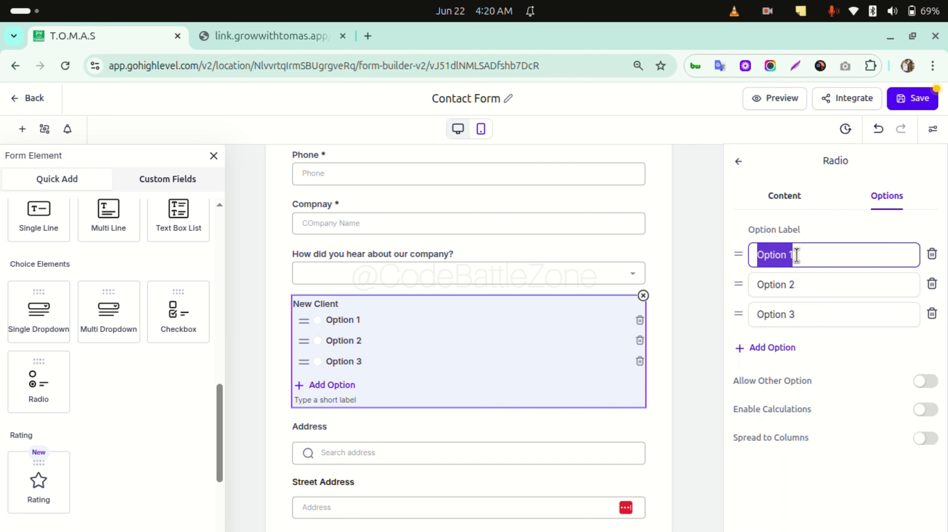
type("Yes")
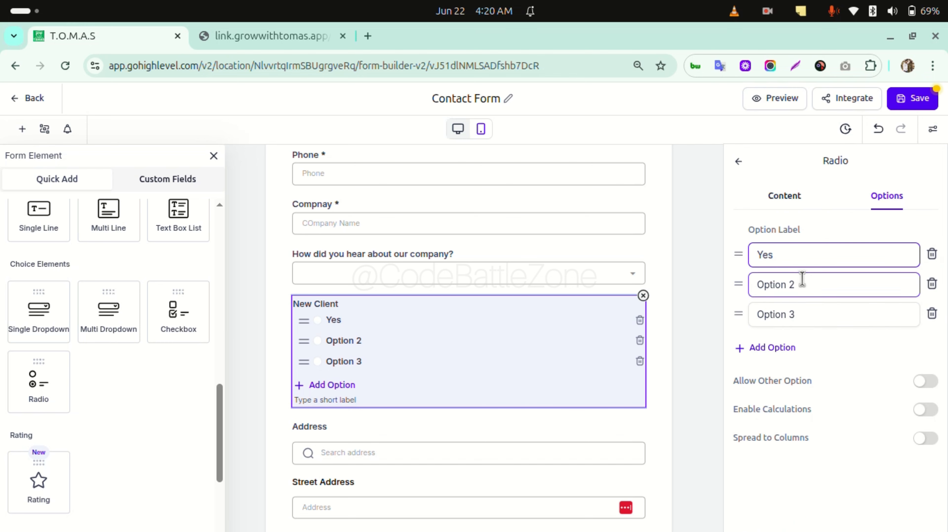
left_click(810, 283)
triple_click(793, 278)
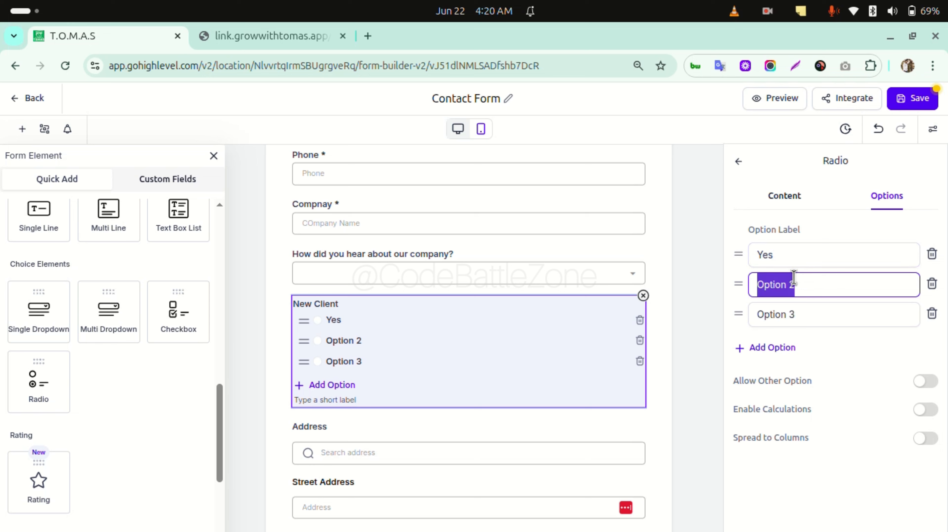
type("No")
left_click(932, 315)
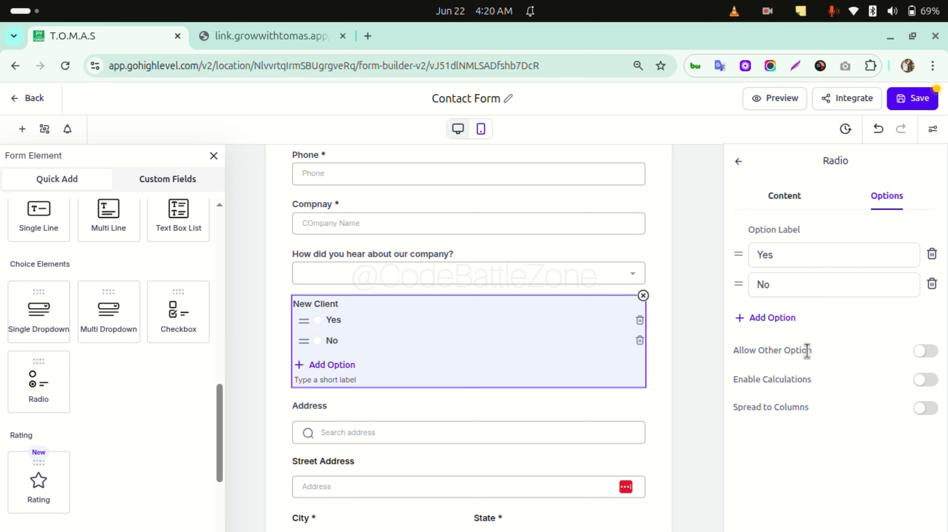
Turn on Allow Other Option for the New Client radio and spread its options over 2 columns
left_click(932, 351)
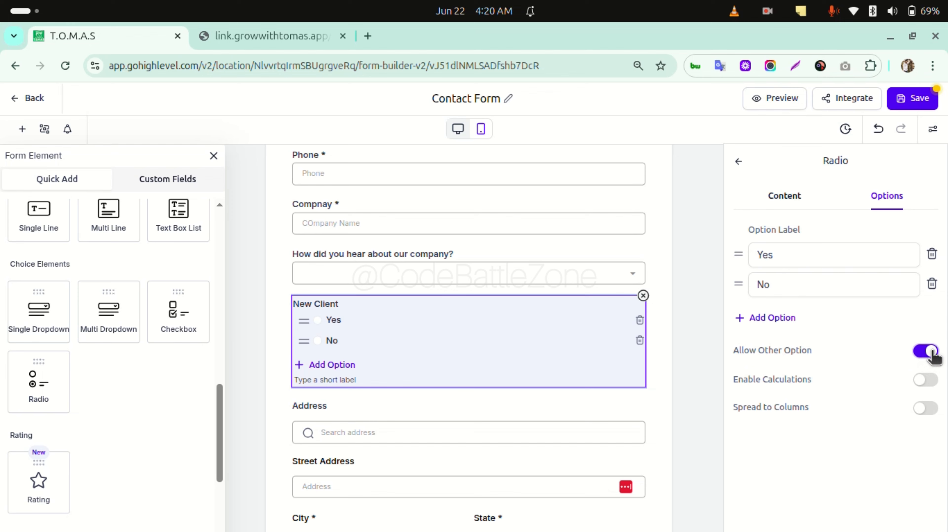
left_click(763, 252)
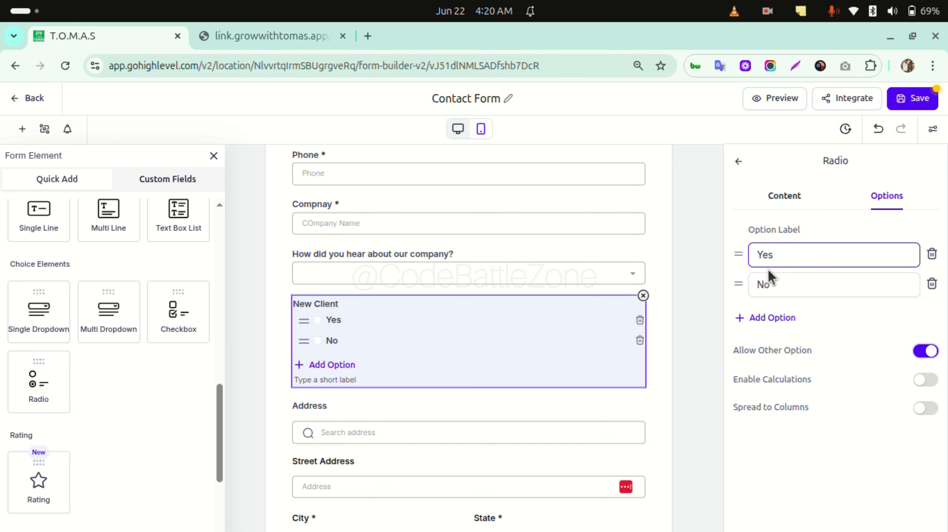
left_click(769, 282)
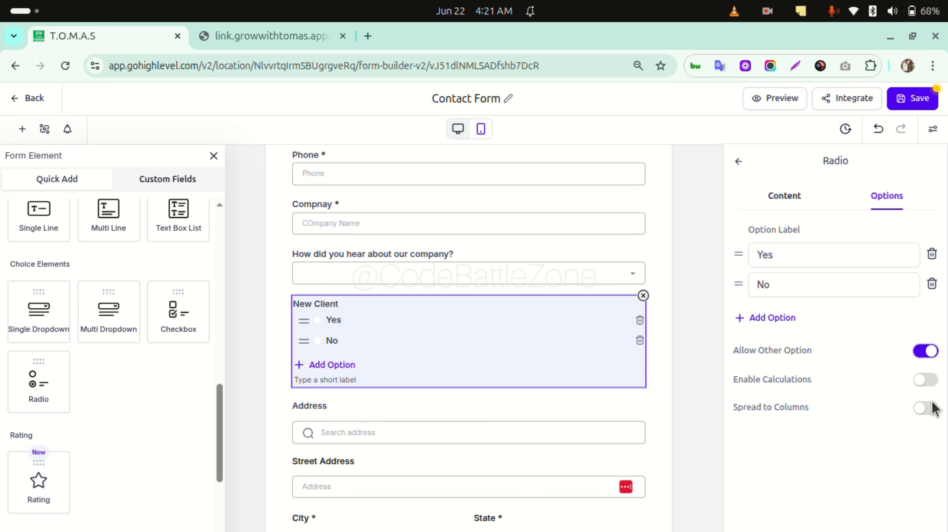
left_click(925, 410)
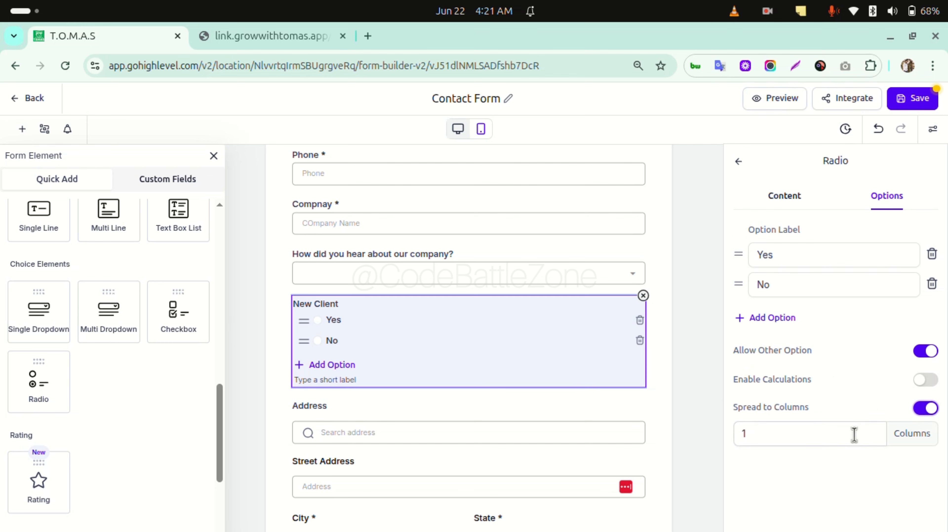
left_click(807, 432)
type("2")
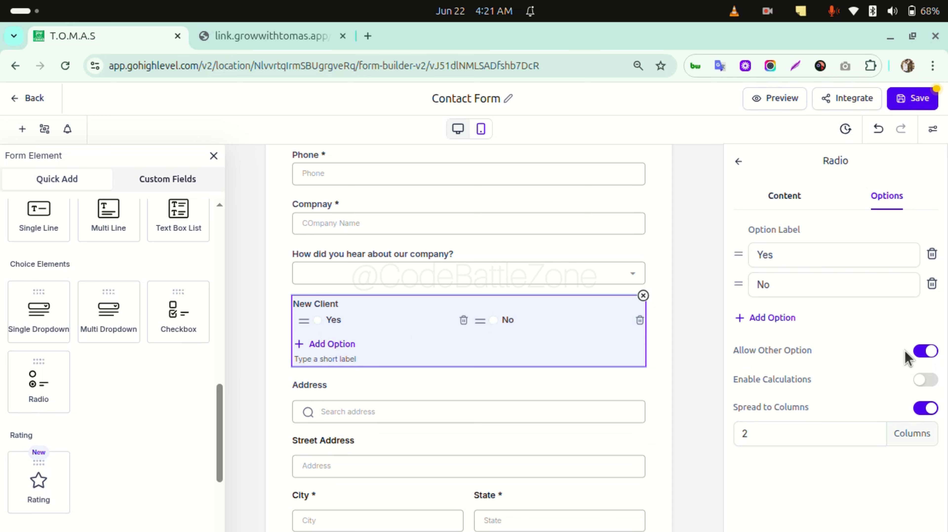
Save the form and test the New Client choices Yes, No and the custom option in the reloaded preview
left_click(919, 101)
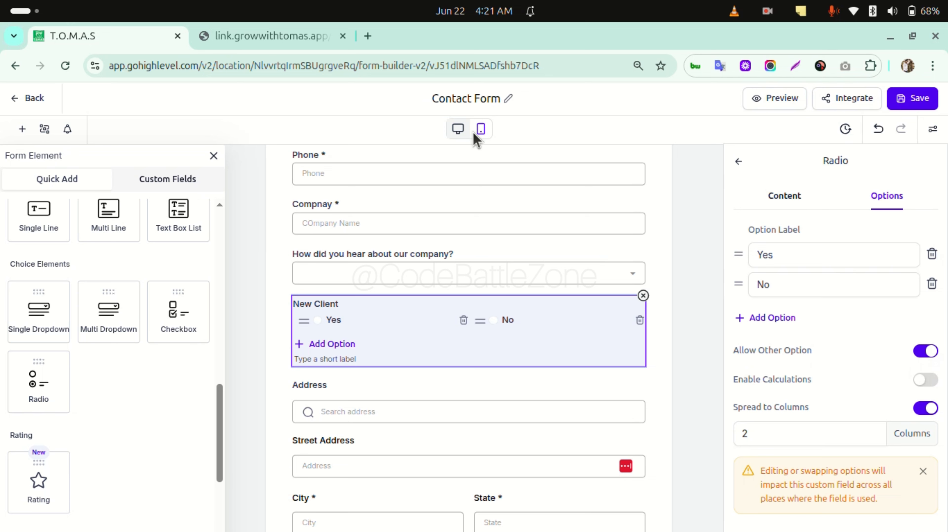
left_click(258, 35)
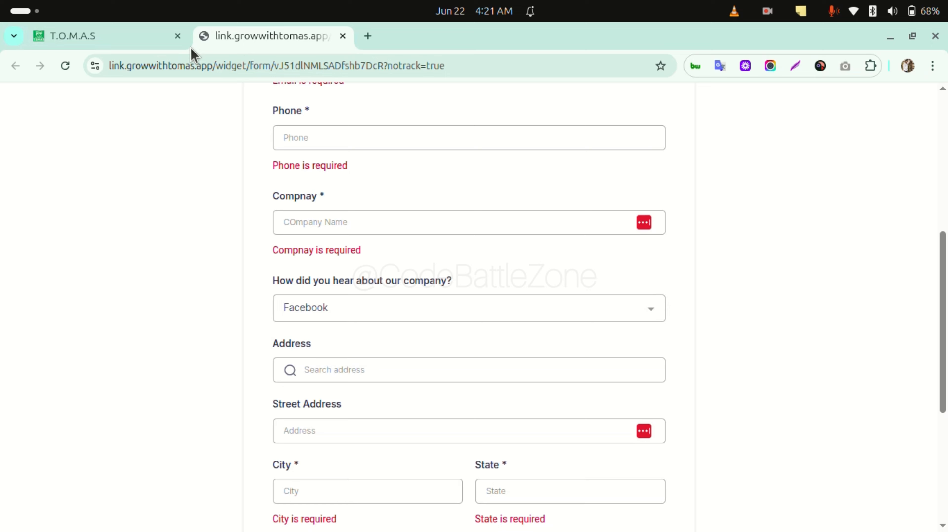
left_click(63, 70)
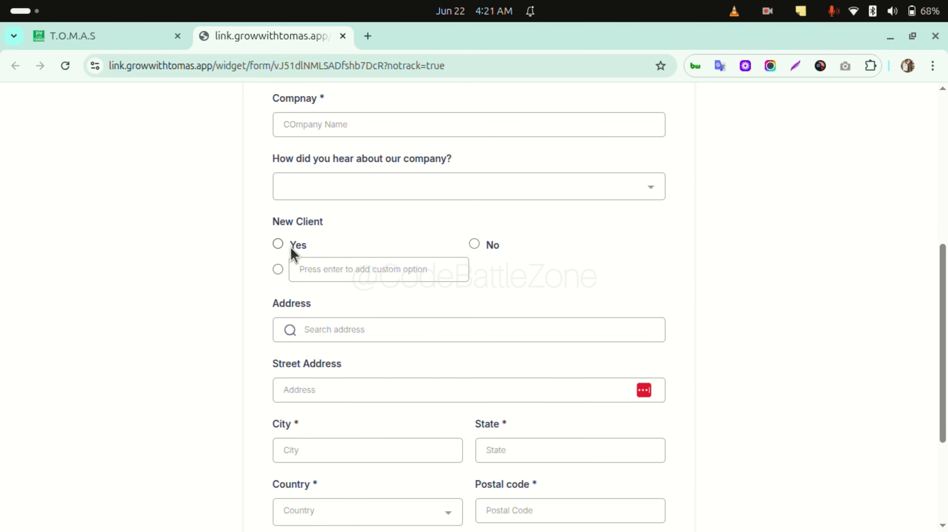
left_click(295, 246)
left_click(494, 244)
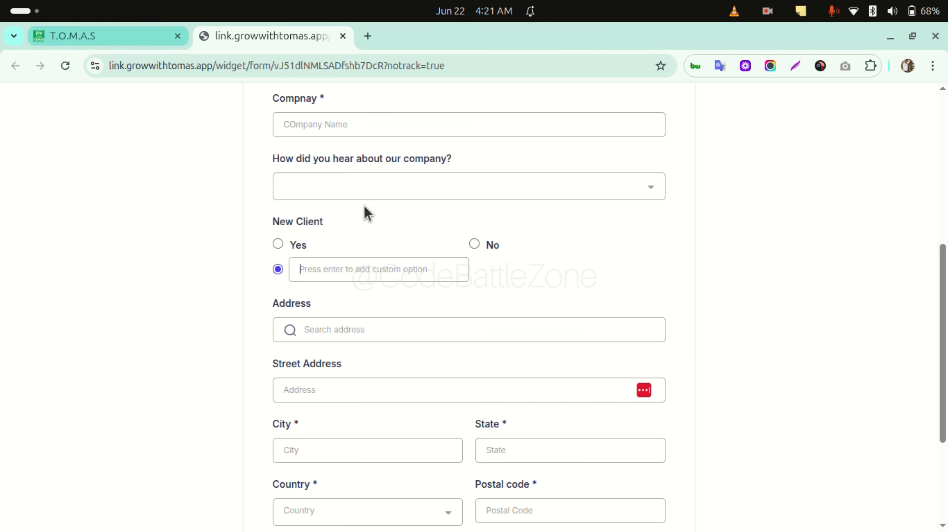
Return to the form builder and change the radio question's label to "New Client?"
left_click(99, 37)
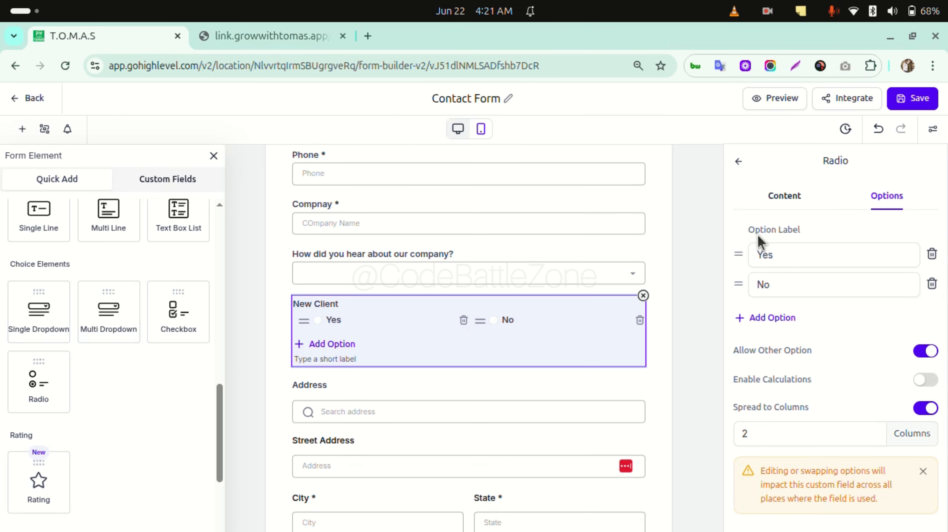
left_click(784, 202)
left_click(799, 262)
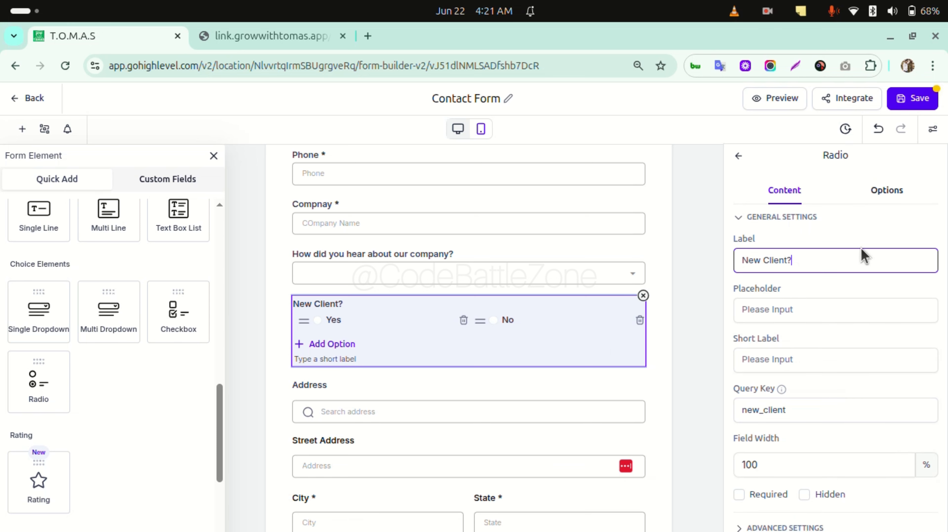
Turn off Allow Other Option for the "New Client?" radio and save the form
left_click(880, 204)
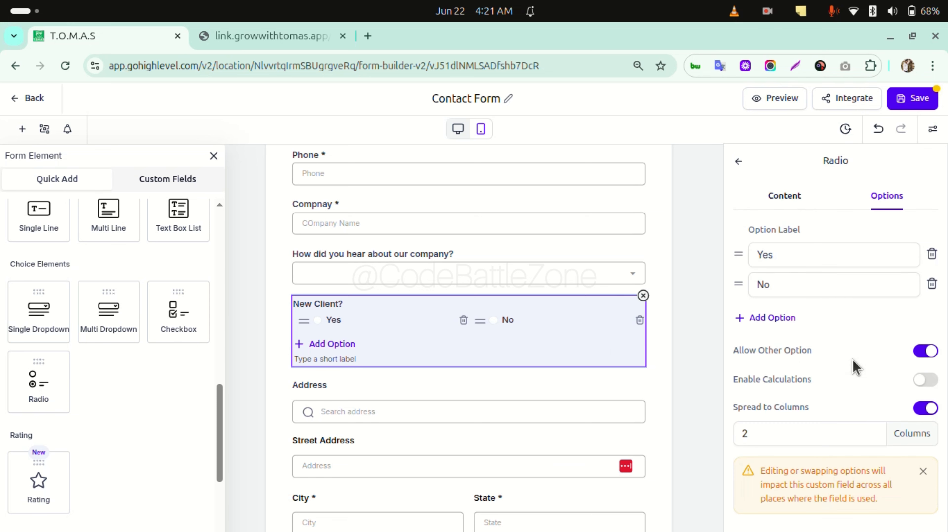
left_click(927, 352)
left_click(903, 98)
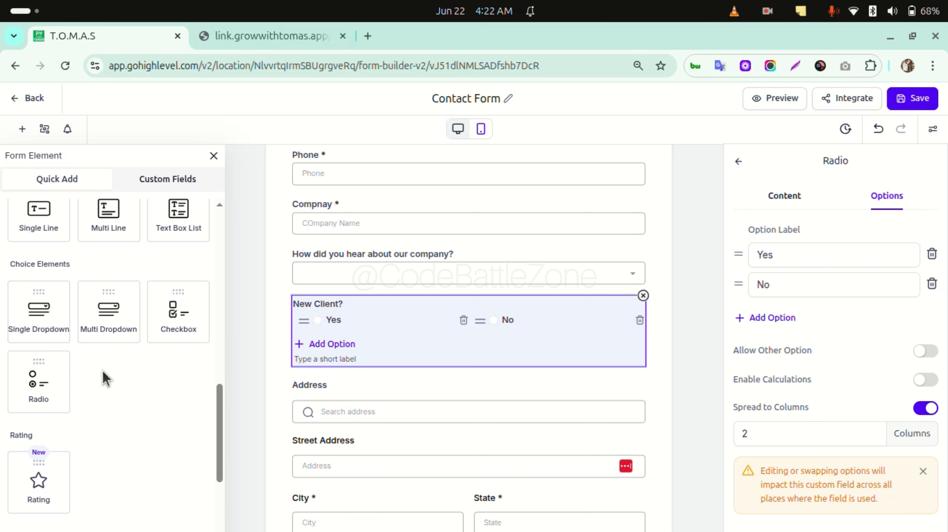
Add a Rating element between the Country and Postal code fields and the consent checkbox
scroll(105, 377, "down", 3)
scroll(105, 384, "down", 2)
scroll(103, 376, "up", 2)
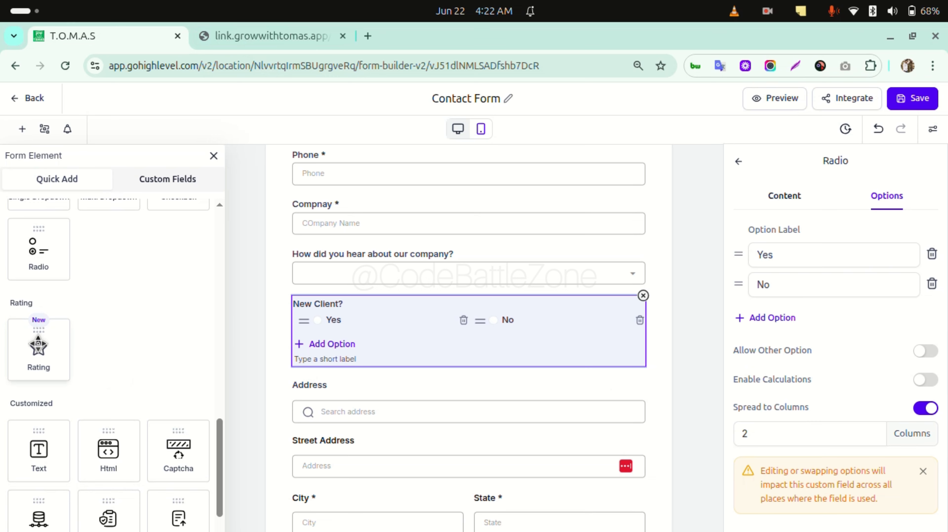
scroll(474, 332, "down", 5)
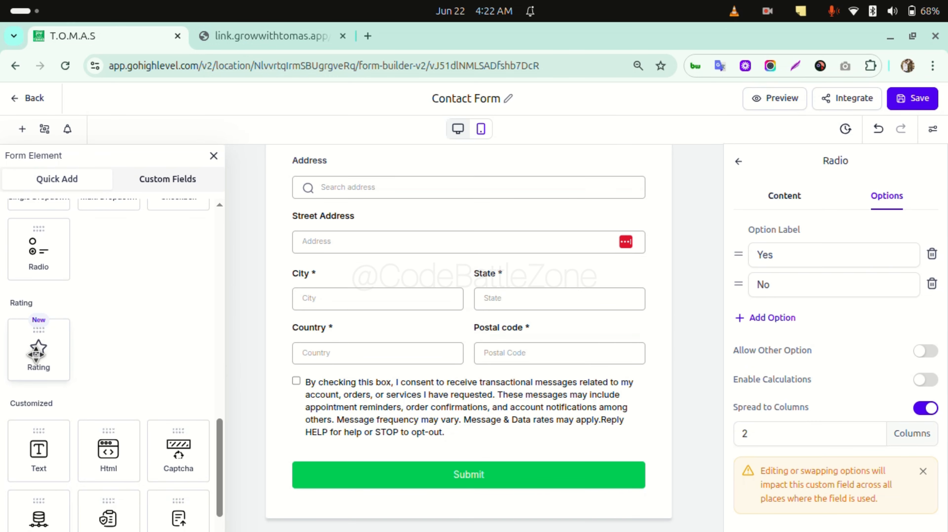
left_click_drag(37, 353, 425, 366)
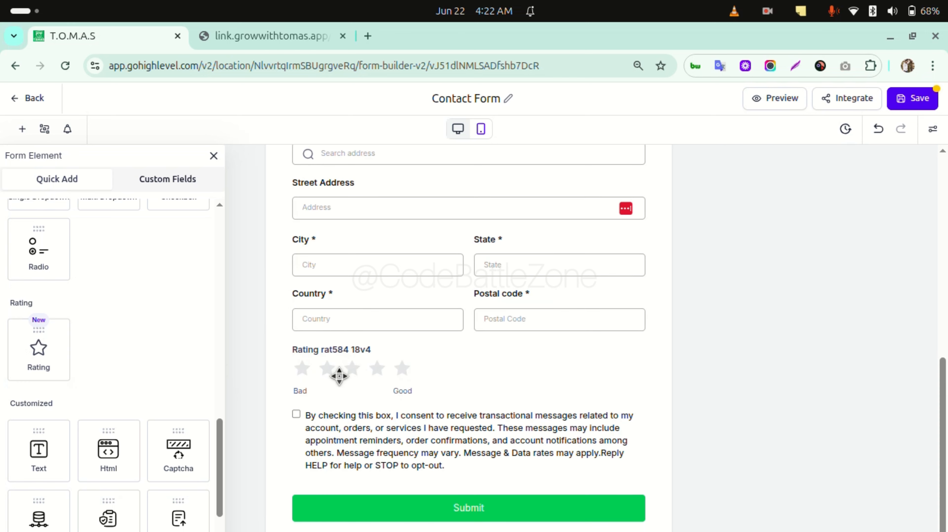
Shorten the Rating element's label to "Rating" and save the form
left_click(315, 362)
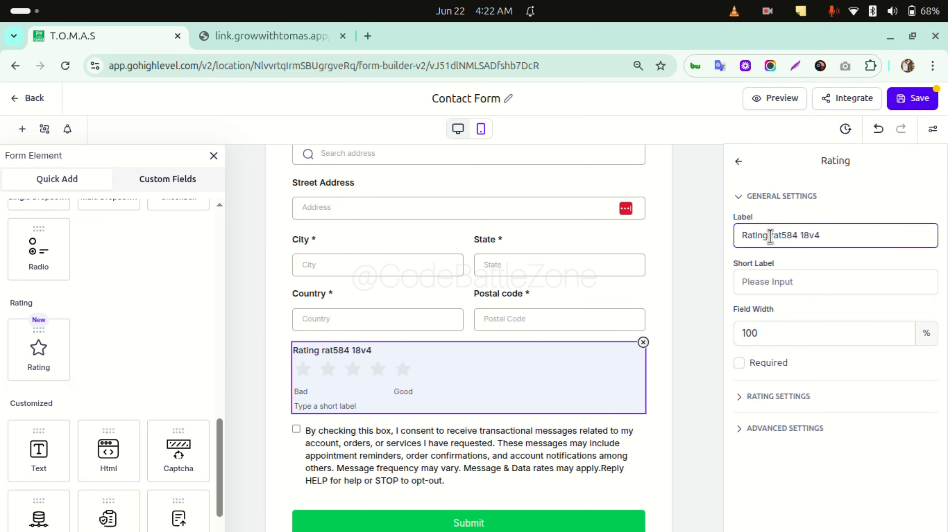
left_click_drag(770, 236, 885, 245)
key("BackSpace")
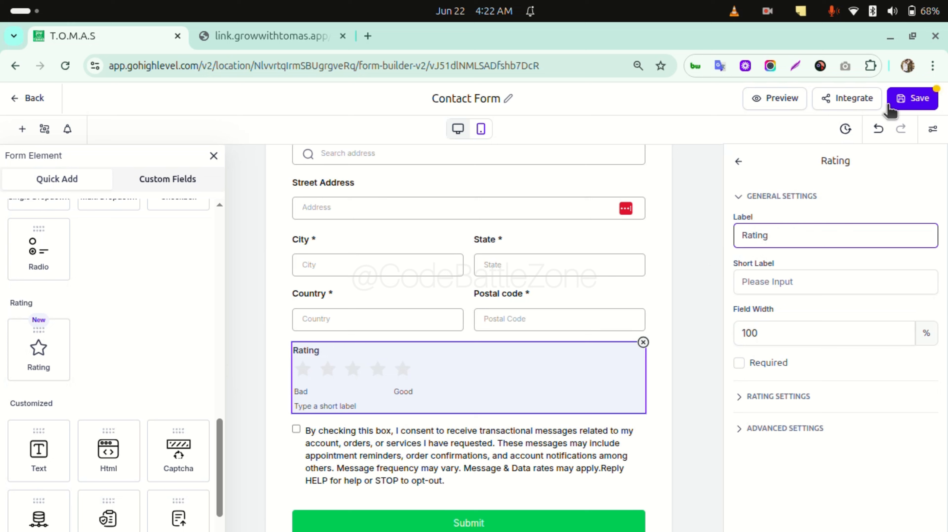
left_click(909, 100)
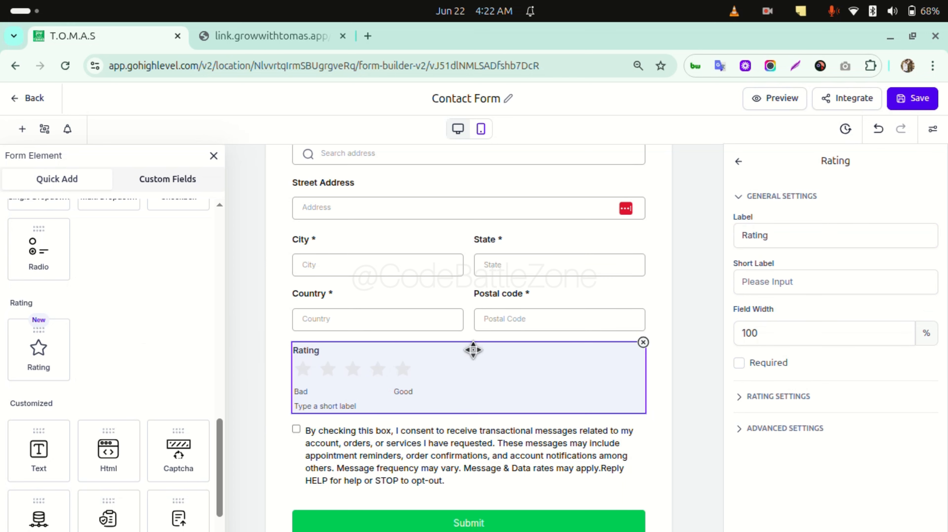
Reload the form preview and test the Rating field with five, three and four stars
left_click(274, 36)
left_click(65, 66)
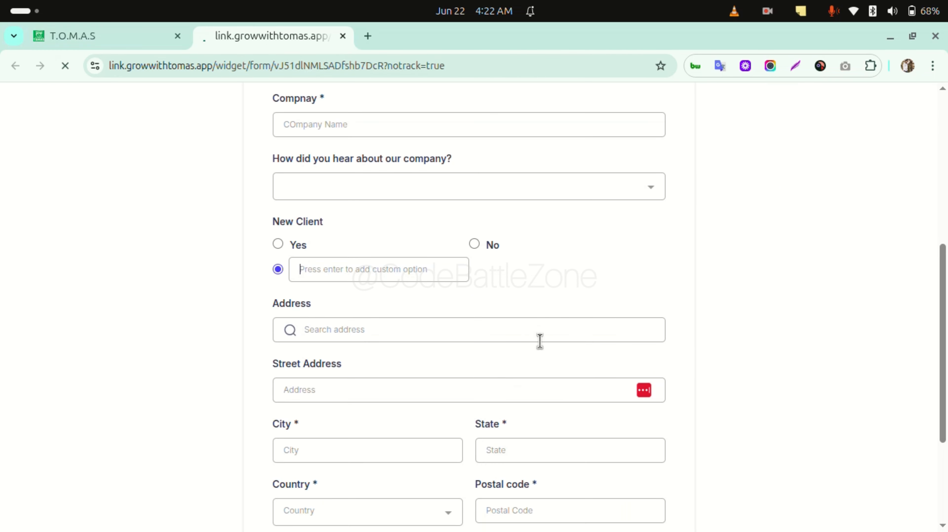
scroll(529, 374, "down", 5)
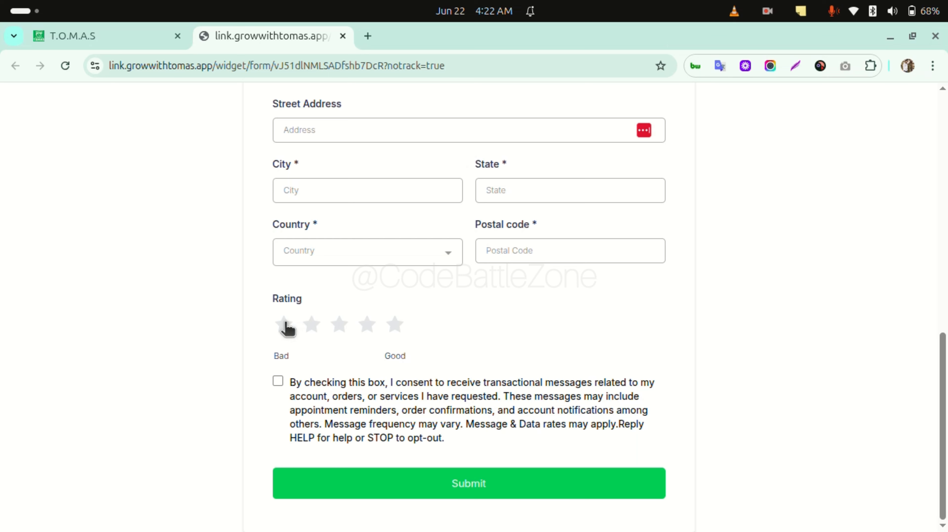
scroll(370, 332, "up", 5)
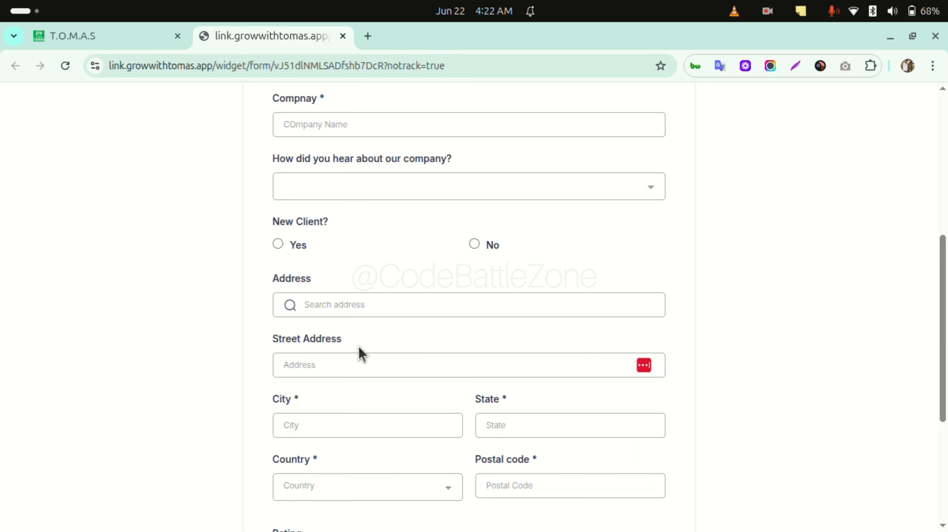
scroll(360, 354, "down", 5)
left_click(393, 327)
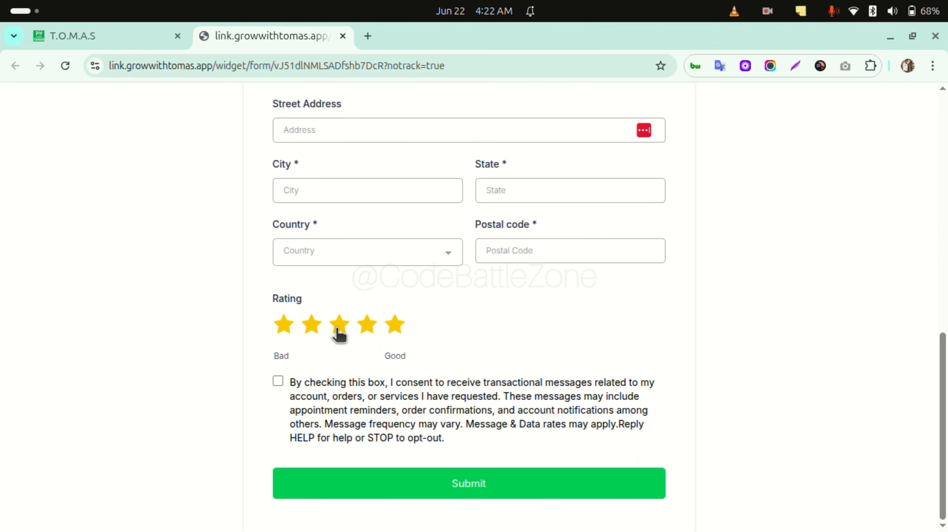
left_click(338, 327)
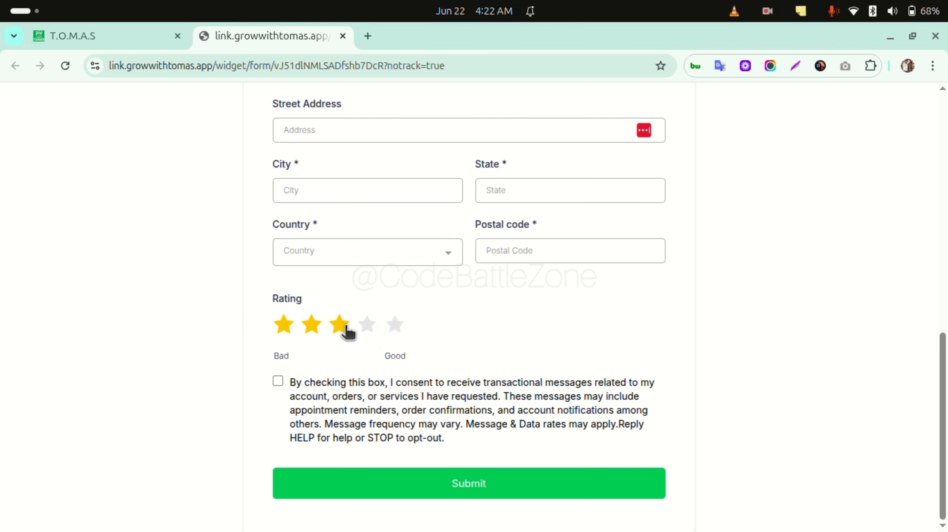
left_click(367, 327)
Back in the form builder, add a Captcha element between the Rating field and the consent checkbox
left_click(121, 42)
scroll(197, 375, "down", 1)
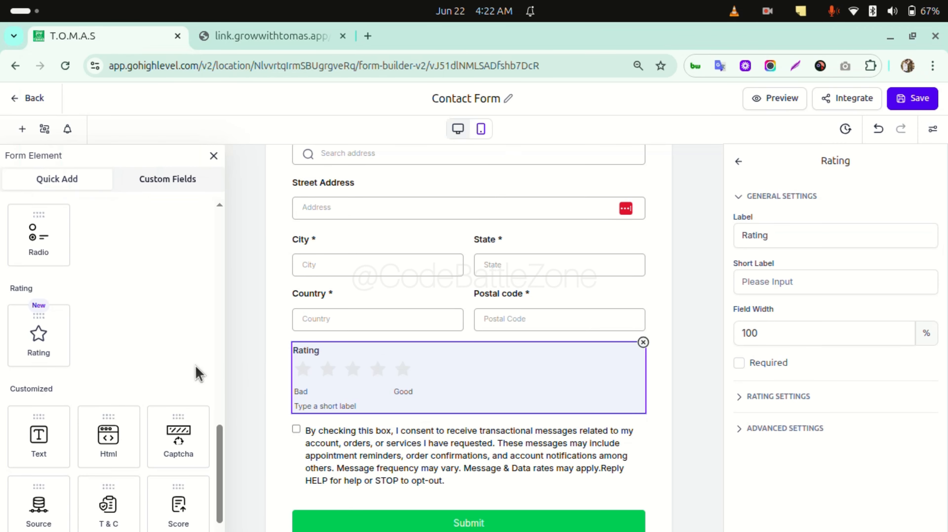
scroll(381, 327, "down", 2)
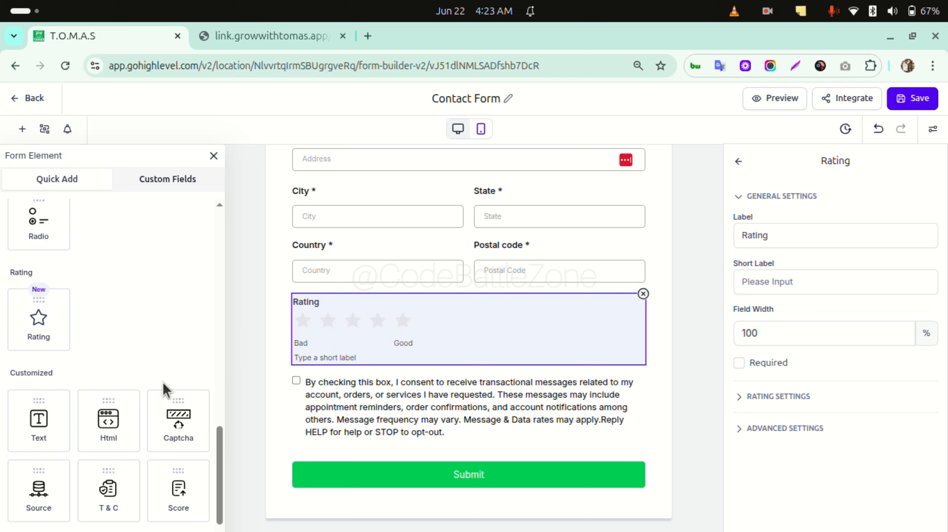
scroll(160, 391, "down", 2)
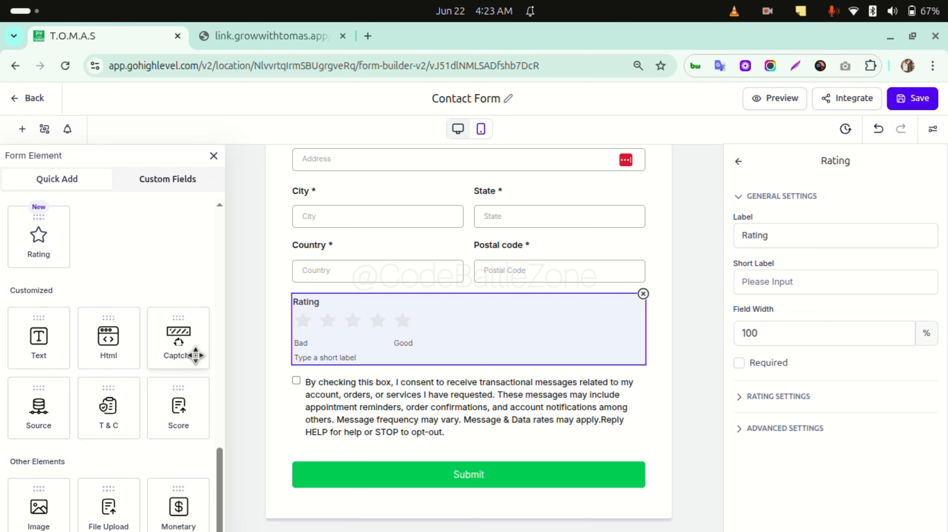
left_click_drag(195, 354, 440, 396)
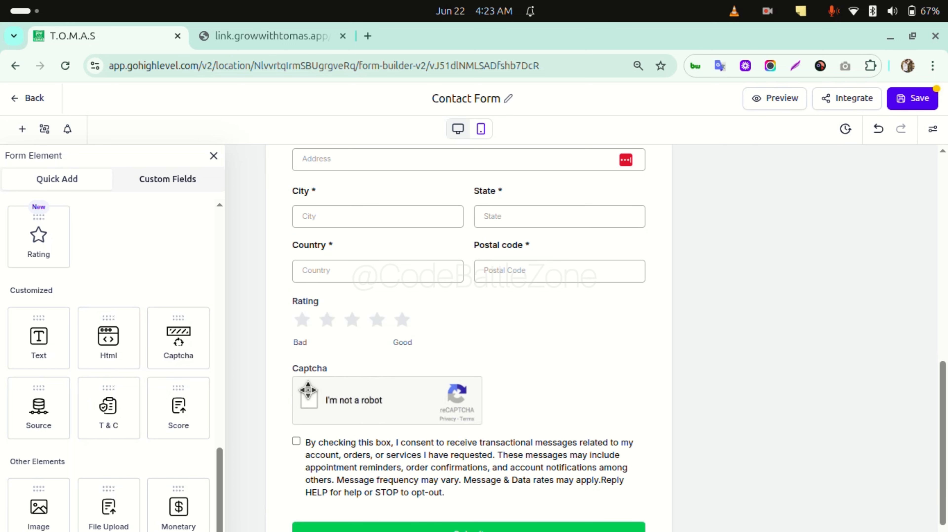
left_click_drag(308, 369, 321, 417)
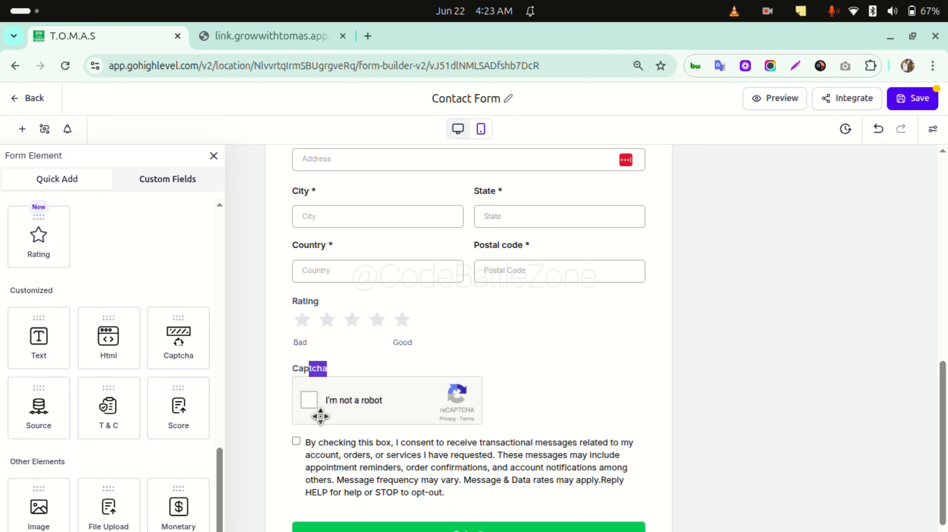
left_click(536, 378)
Move the Captcha element below the consent checkbox, directly above the Submit button, and save the form
left_click(339, 406)
scroll(340, 406, "down", 2)
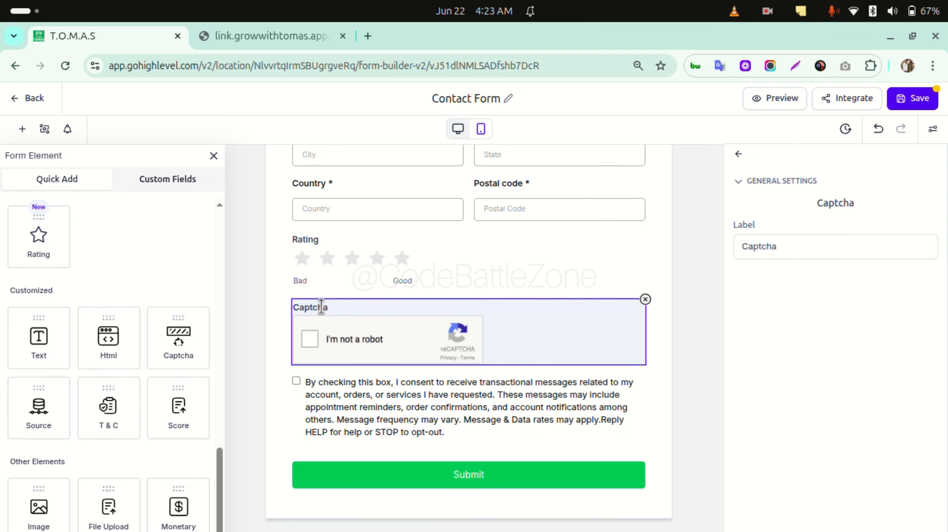
left_click(337, 313)
left_click(347, 326)
left_click_drag(336, 304, 339, 396)
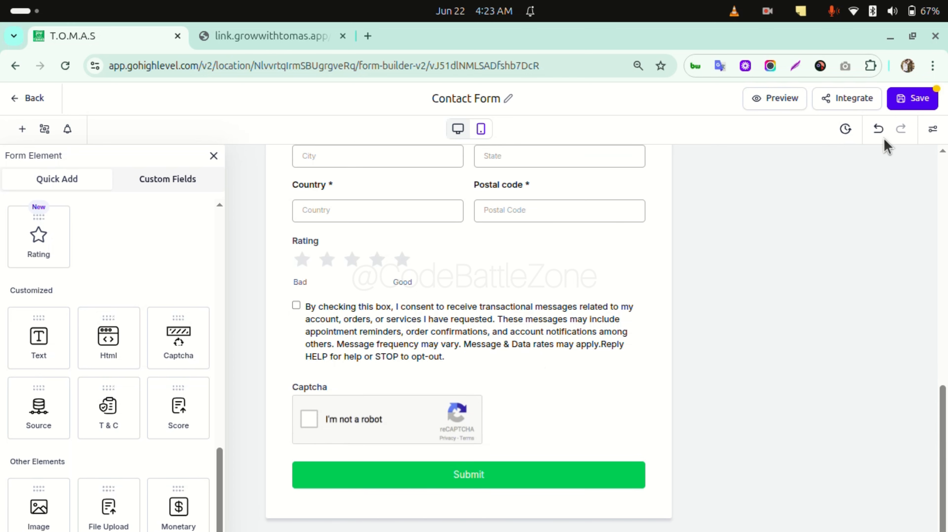
left_click(475, 423)
left_click(909, 98)
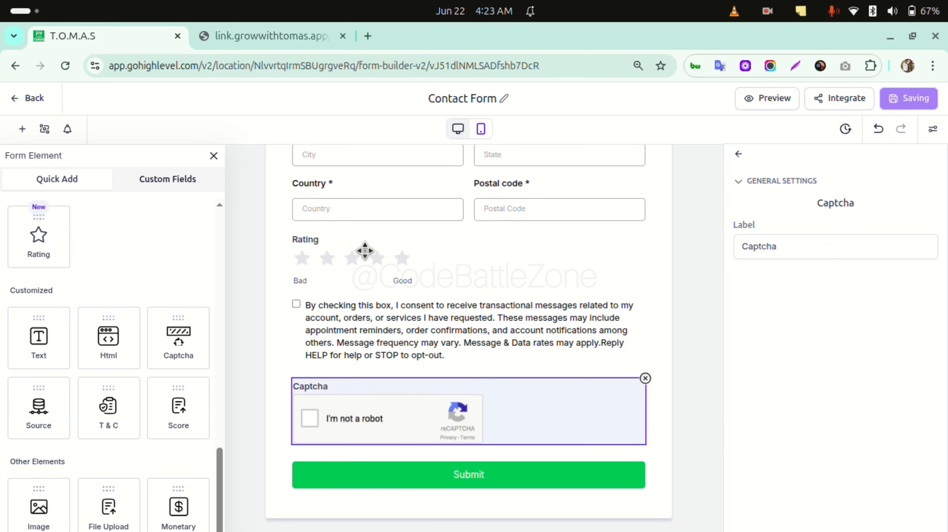
Reload the form preview to check the Captcha and submit the form with all fields blank
left_click(281, 35)
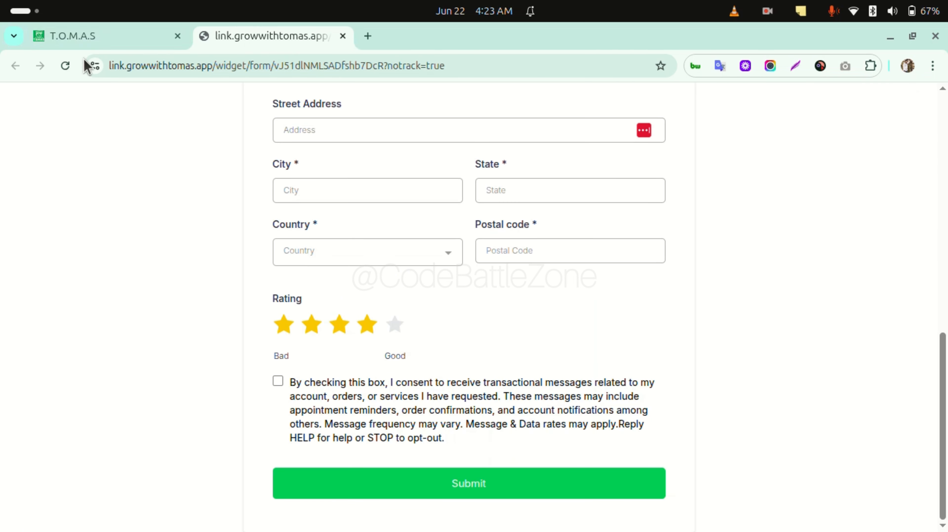
left_click(66, 66)
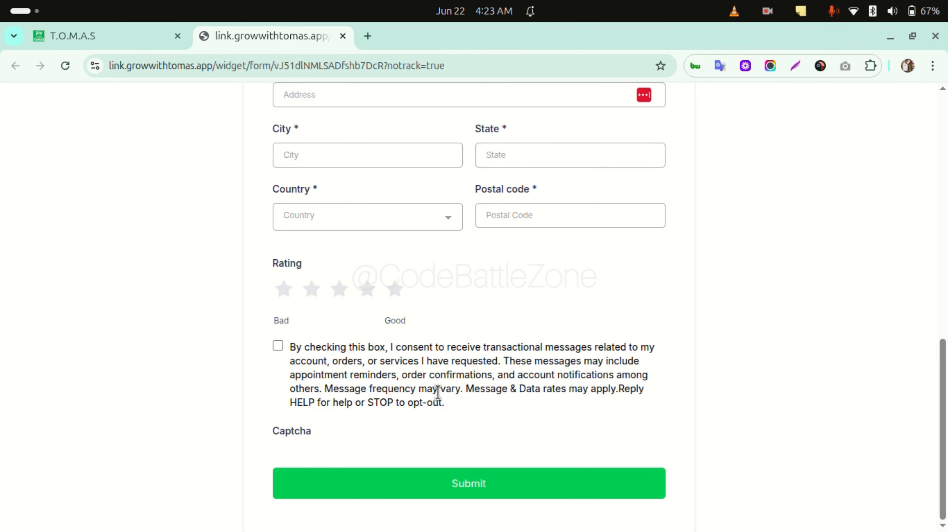
left_click(65, 65)
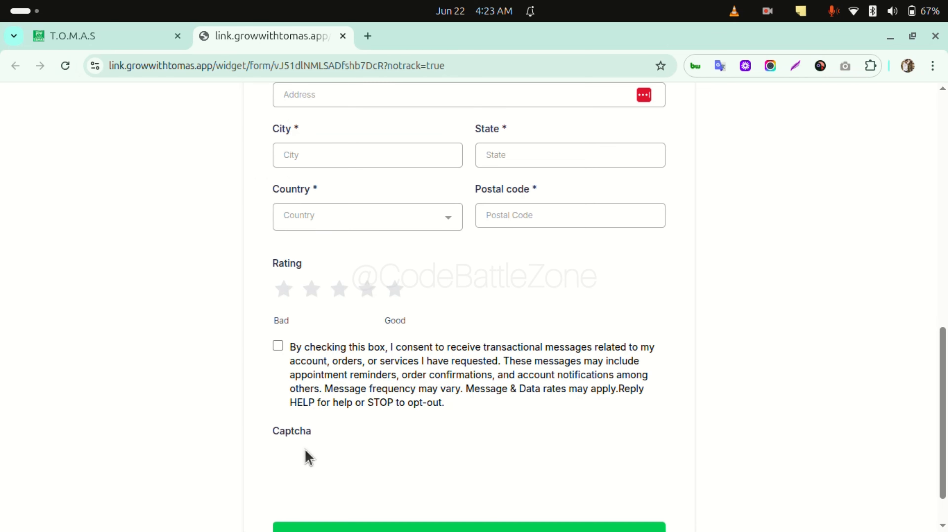
scroll(334, 453, "down", 2)
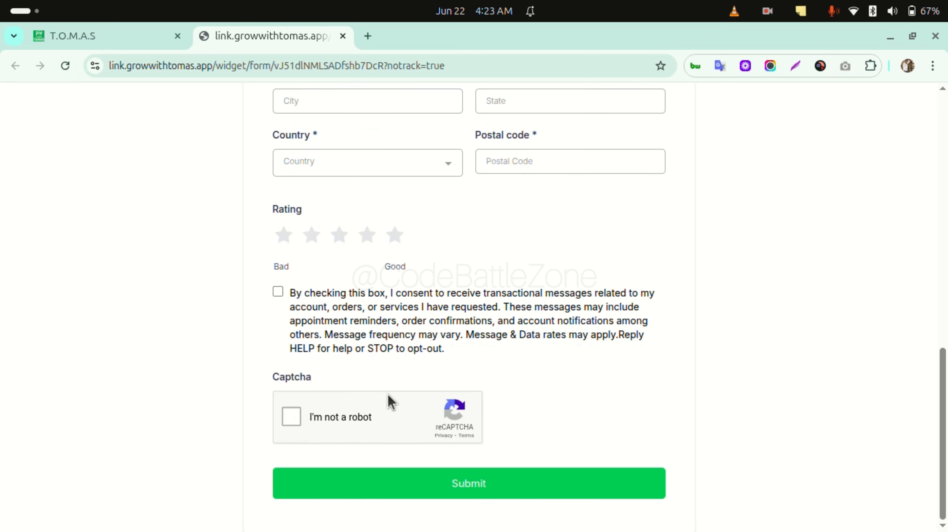
left_click(428, 485)
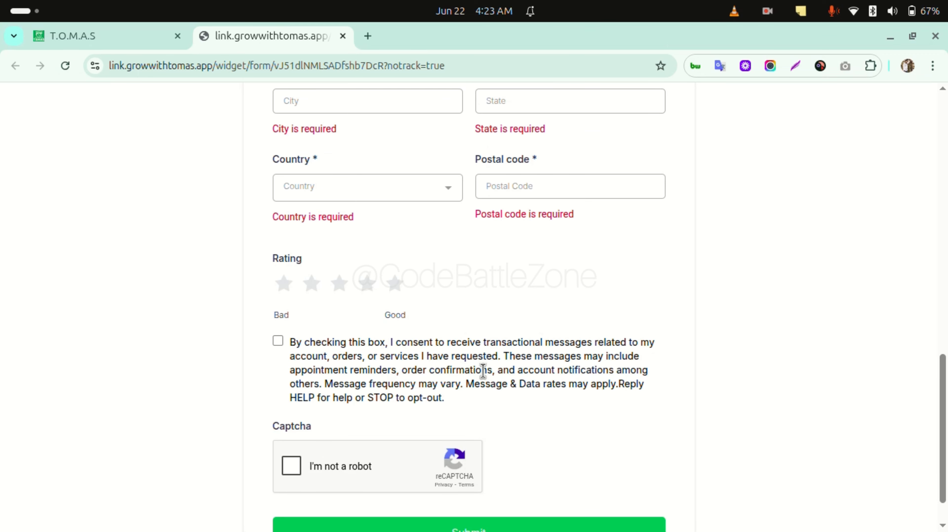
scroll(477, 411, "down", 2)
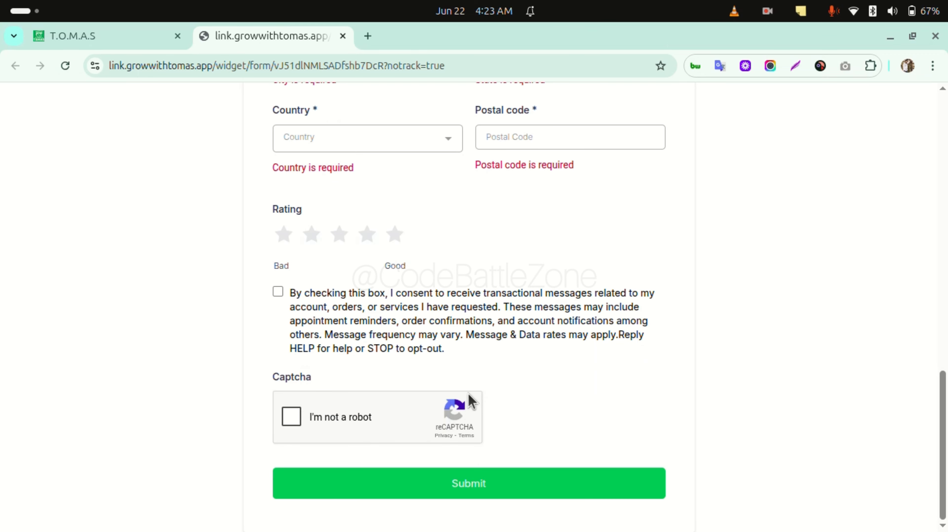
scroll(468, 394, "up", 2)
scroll(468, 394, "down", 2)
Reload the preview, submit the blank form again and tick the "I'm not a robot" box to test the Captcha
left_click(71, 64)
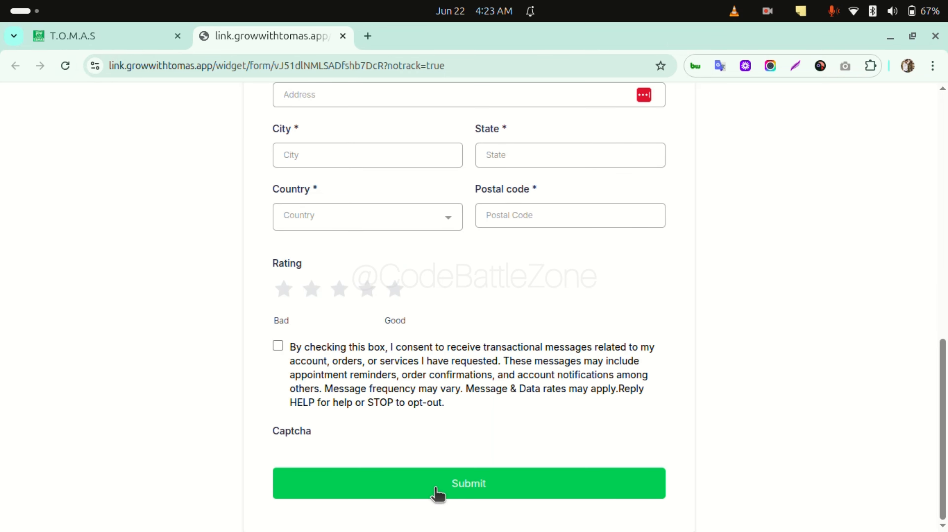
scroll(444, 494, "down", 1)
left_click(461, 484)
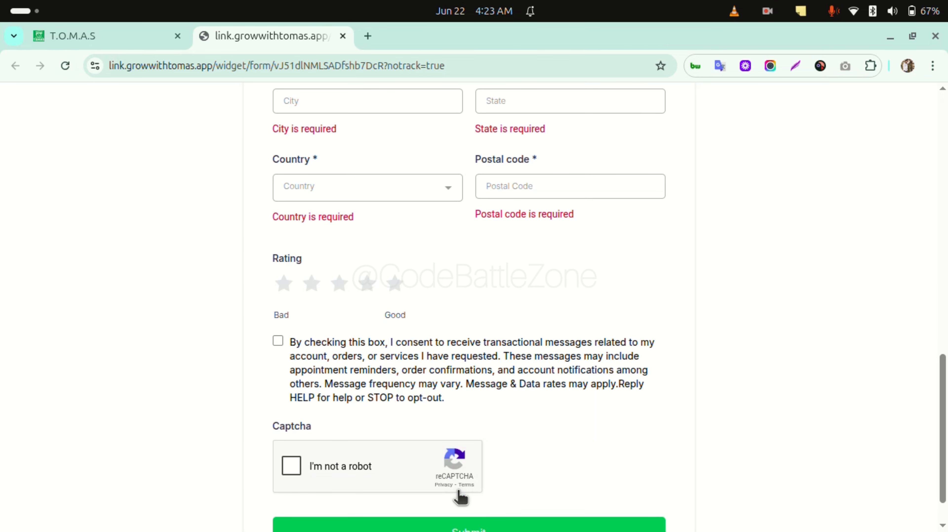
scroll(458, 496, "down", 1)
left_click(357, 411)
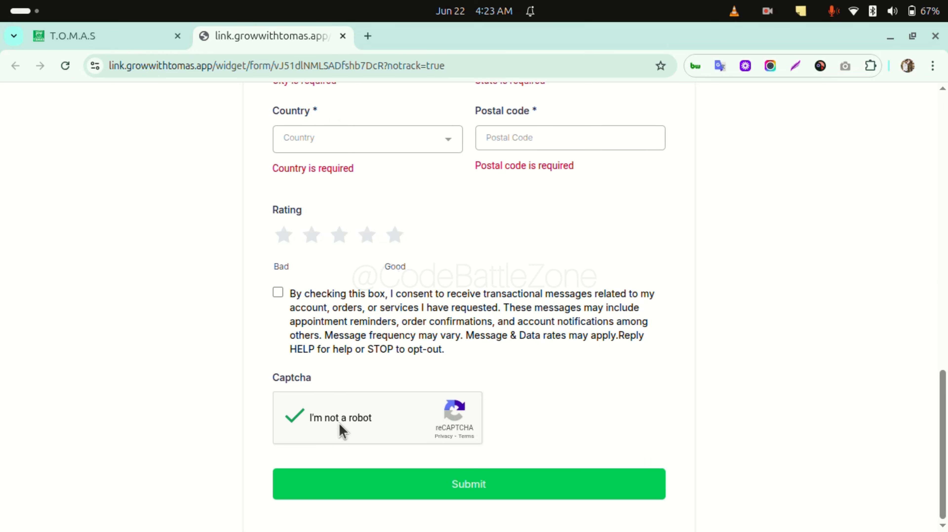
scroll(313, 287, "up", 8)
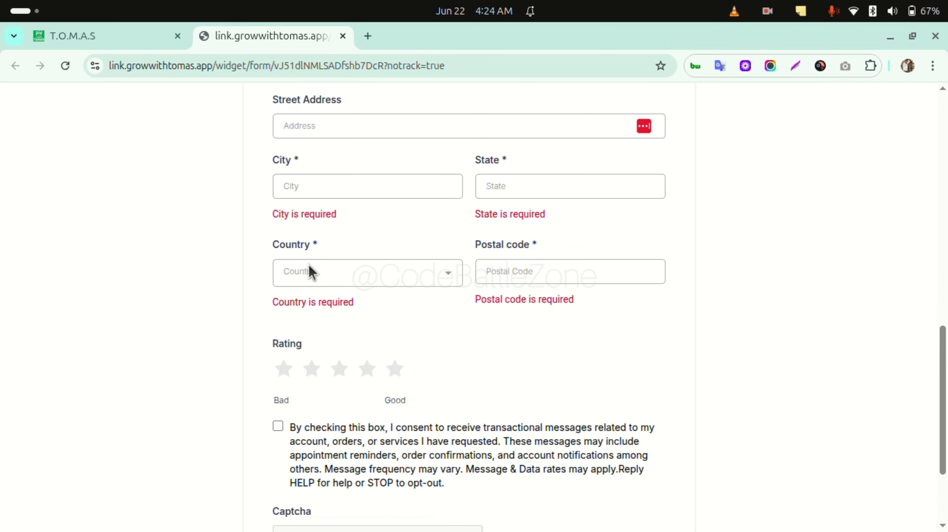
scroll(313, 271, "up", 3)
scroll(360, 250, "down", 11)
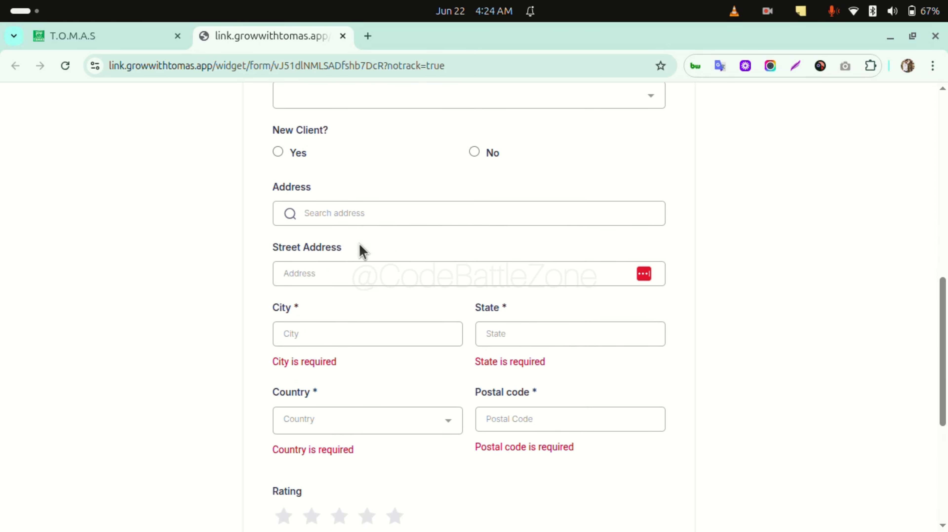
scroll(402, 220, "up", 9)
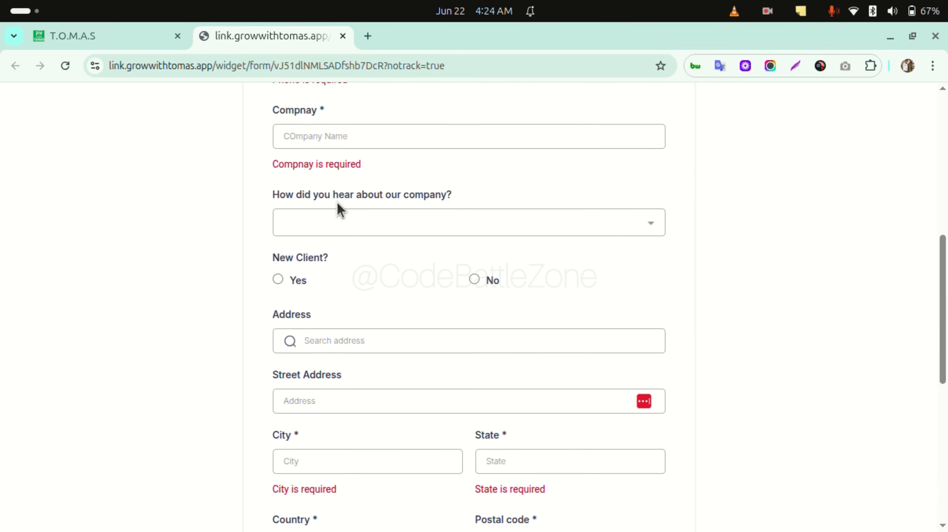
scroll(391, 334, "down", 6)
scroll(389, 334, "down", 4)
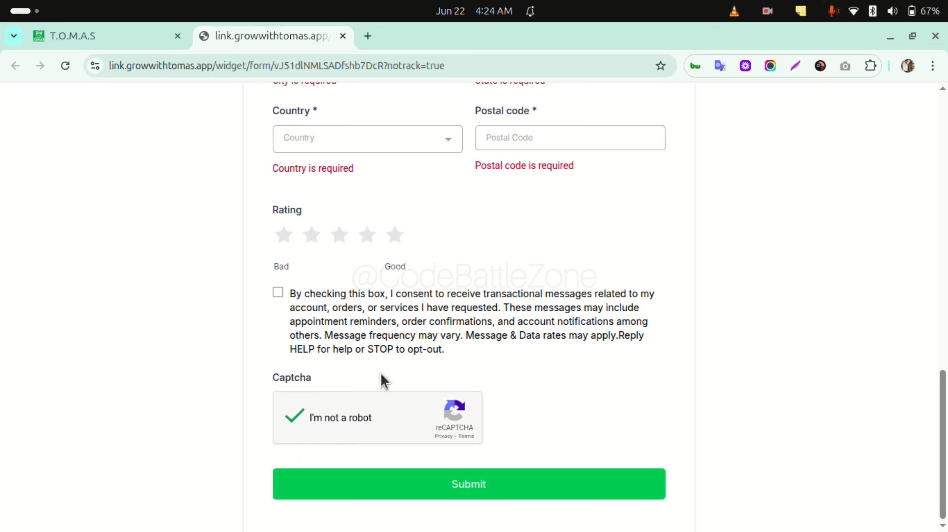
In the form builder, try out an Image element and its file chooser between the Rating field and consent checkbox, and remove the element
left_click(117, 37)
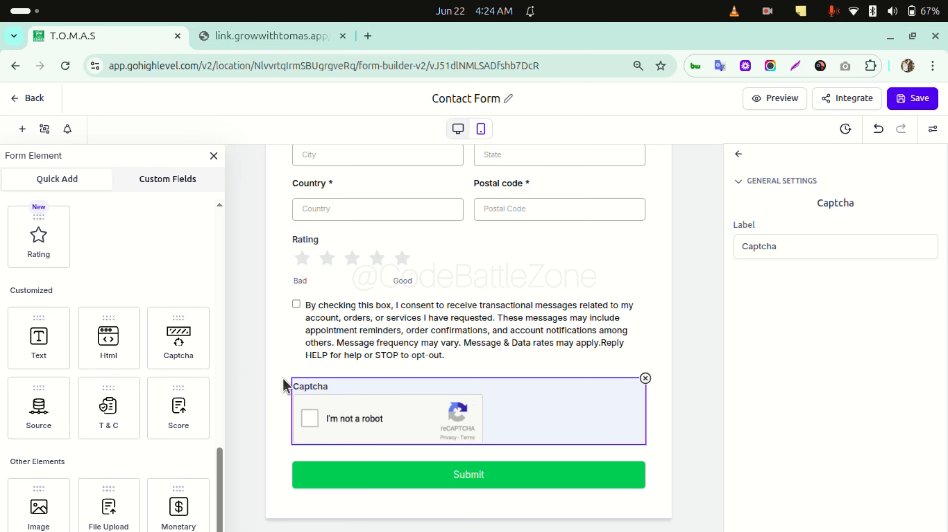
scroll(421, 337, "up", 1)
scroll(421, 337, "down", 1)
scroll(148, 442, "down", 2)
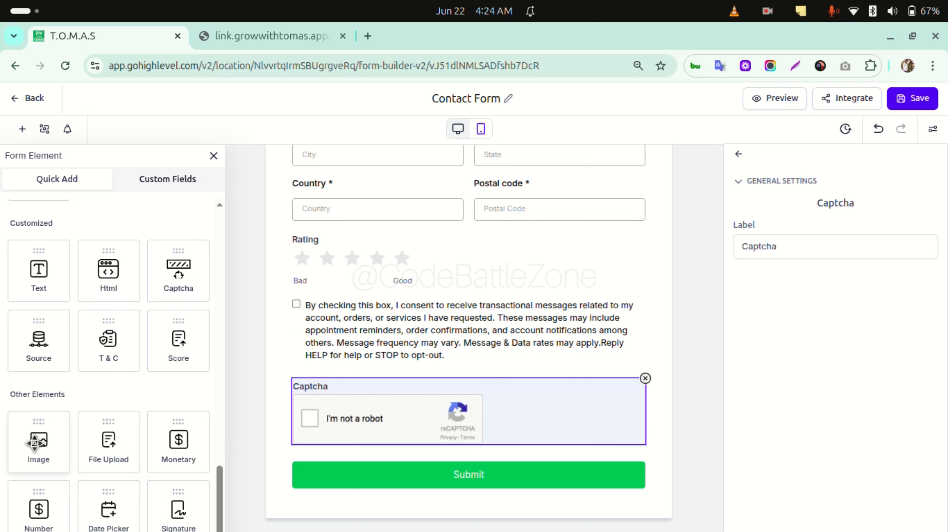
left_click_drag(34, 443, 336, 325)
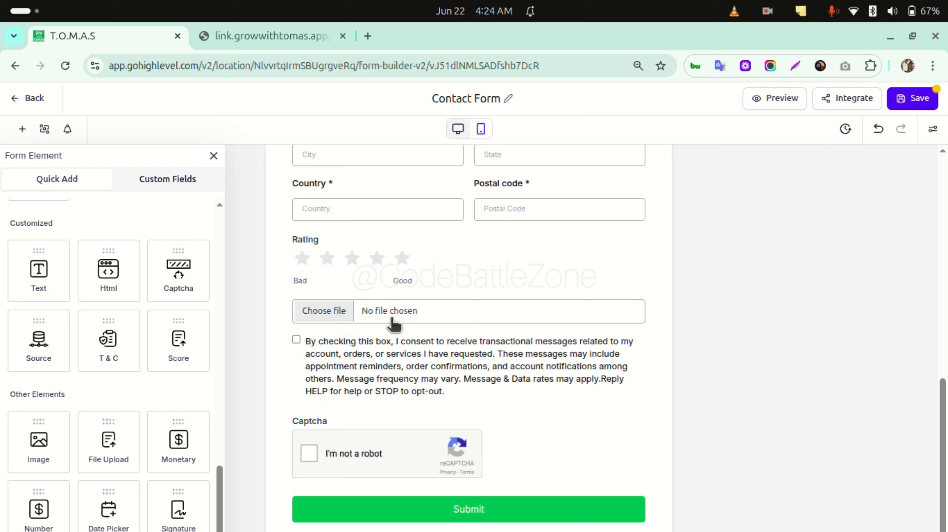
left_click(342, 316)
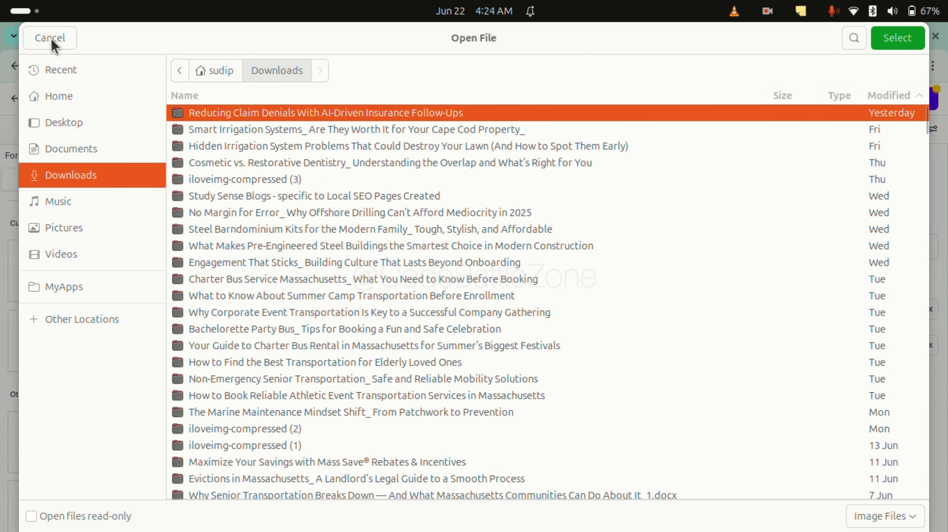
left_click(52, 40)
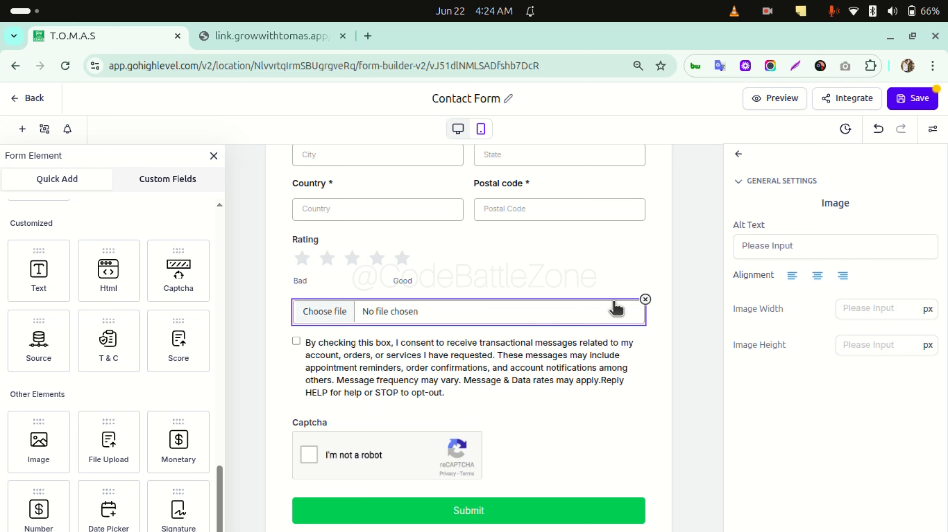
left_click(645, 300)
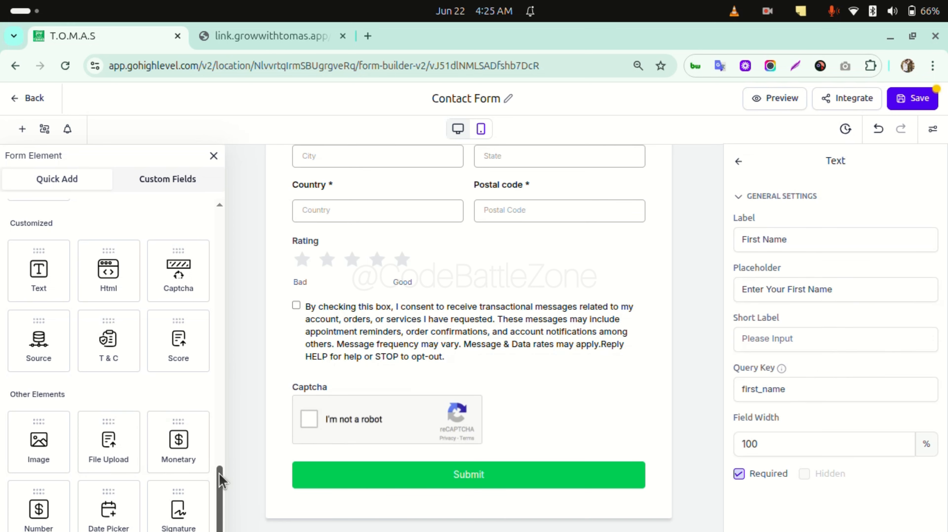
Add a File Upload element between the Rating field and the consent checkbox
scroll(220, 469, "up", 1)
scroll(219, 469, "down", 1)
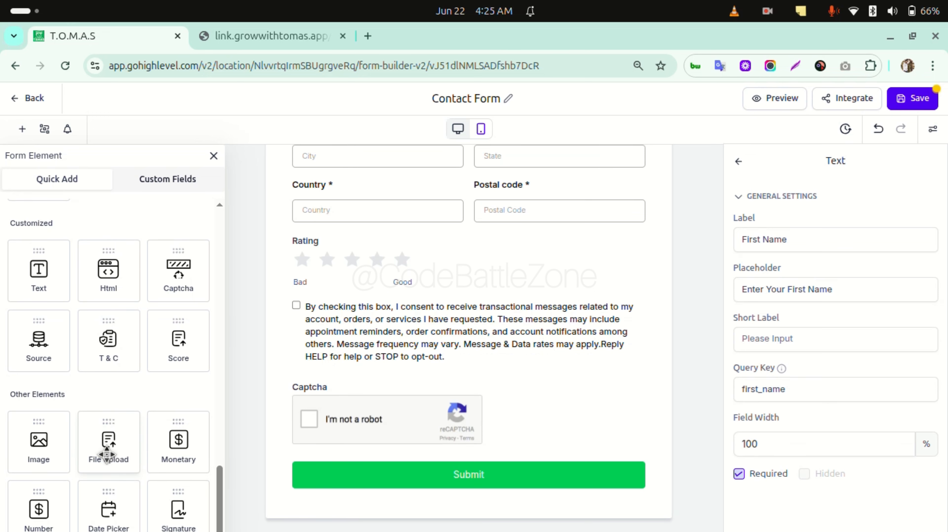
left_click_drag(111, 453, 349, 360)
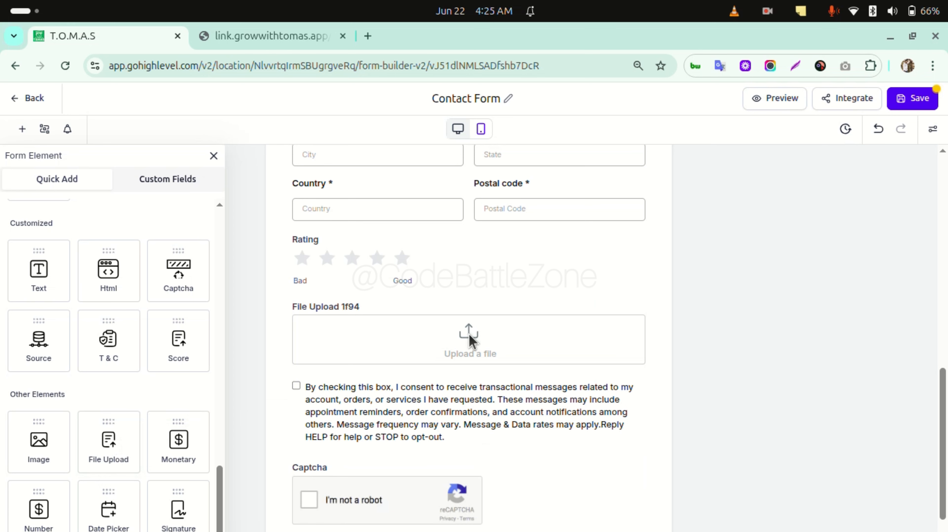
Set the File Upload element's label to "Upload your files"
left_click(354, 308)
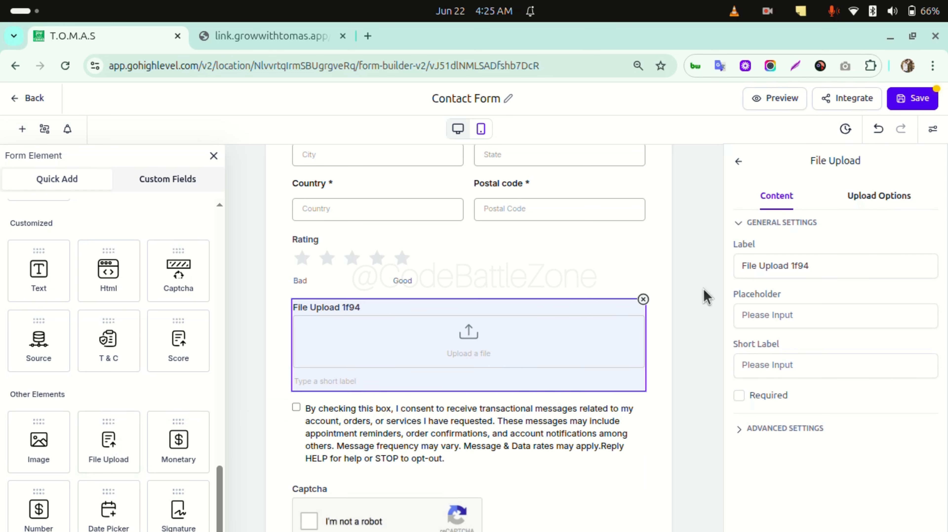
double_click(770, 266)
left_click(775, 269)
double_click(763, 267)
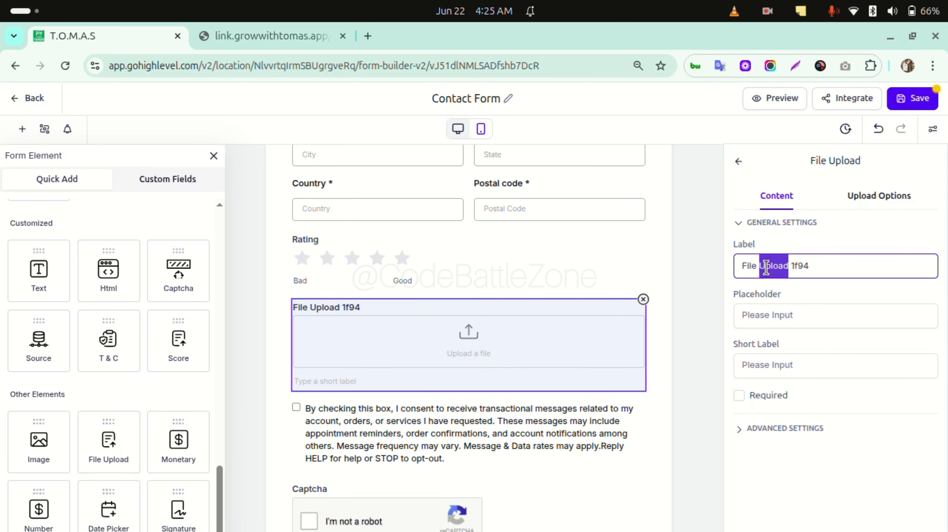
triple_click(769, 268)
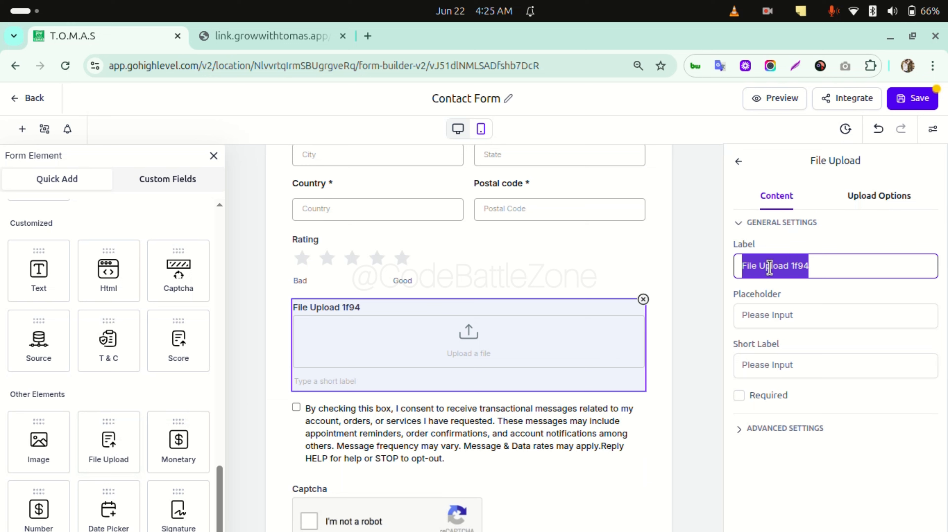
type("U")
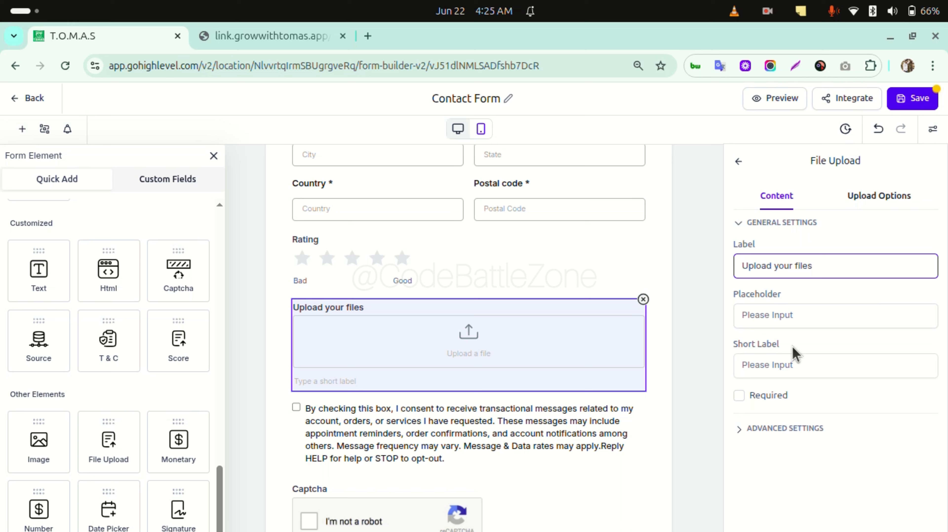
Make the file upload field required and expand its advanced settings
left_click(790, 363)
left_click(767, 415)
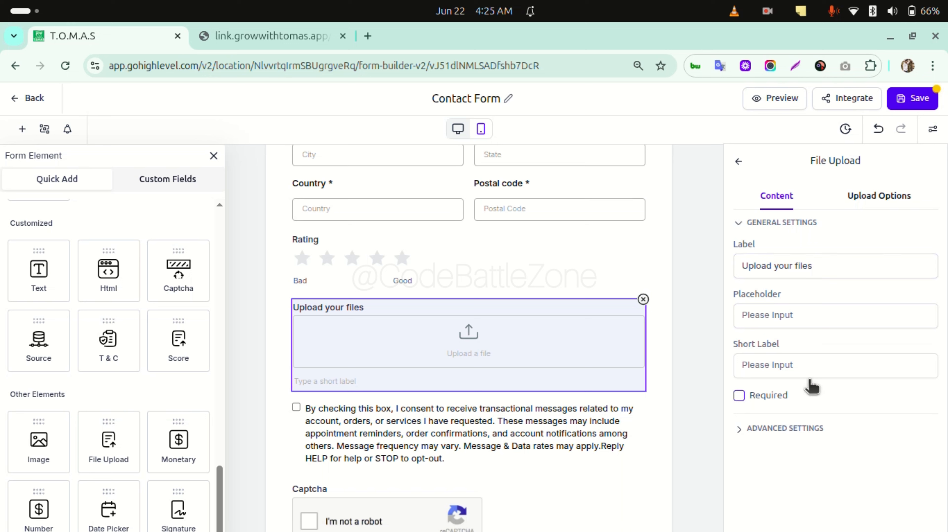
left_click(806, 389)
left_click(787, 428)
scroll(840, 369, "down", 1)
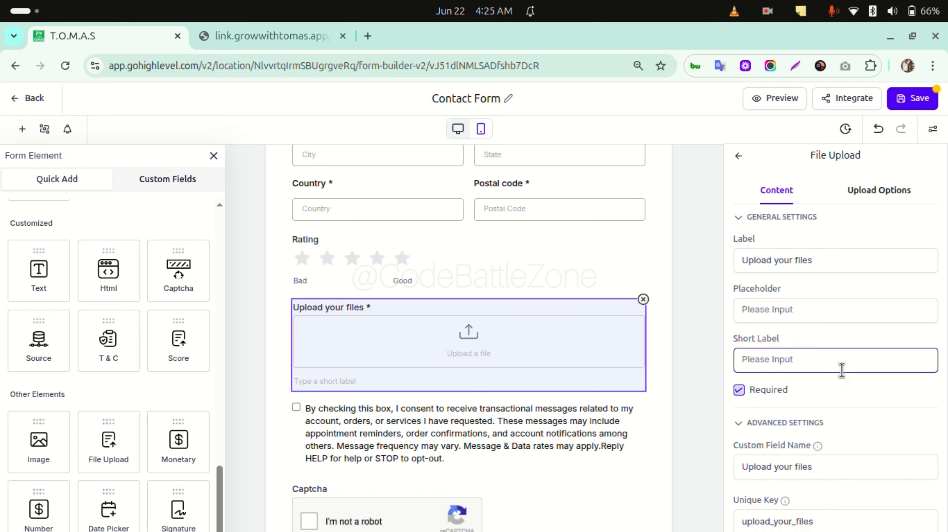
In the file upload field's upload options, restrict the accepted file types to PDF, DOCX/DOC, PNG and JPG/JPEG
left_click(786, 471)
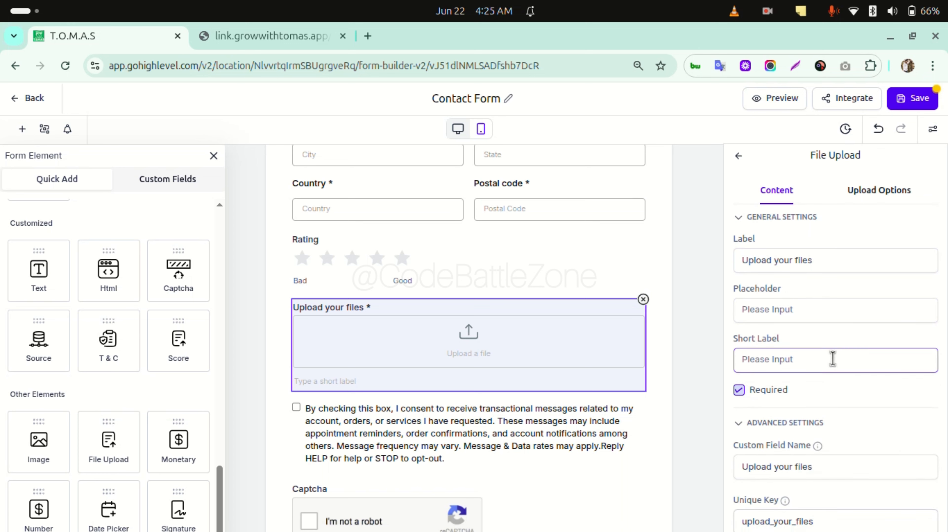
left_click(876, 197)
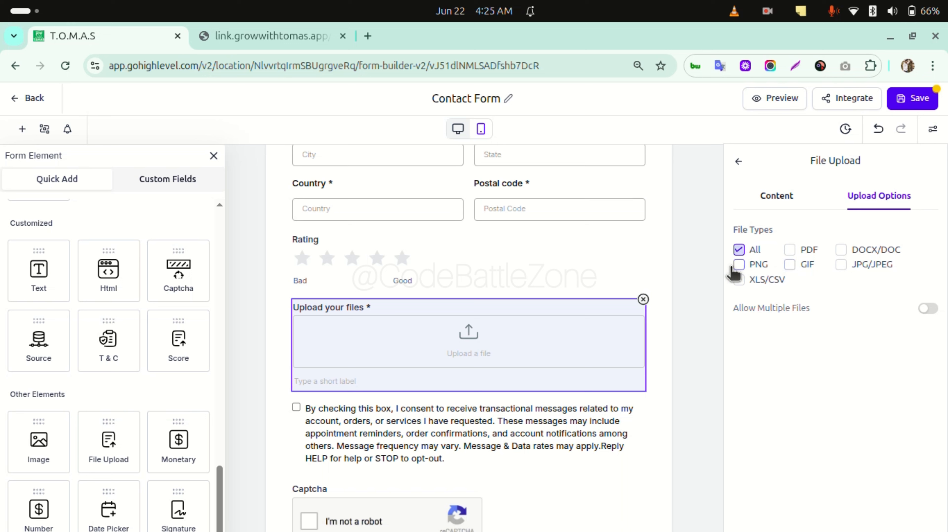
left_click(789, 251)
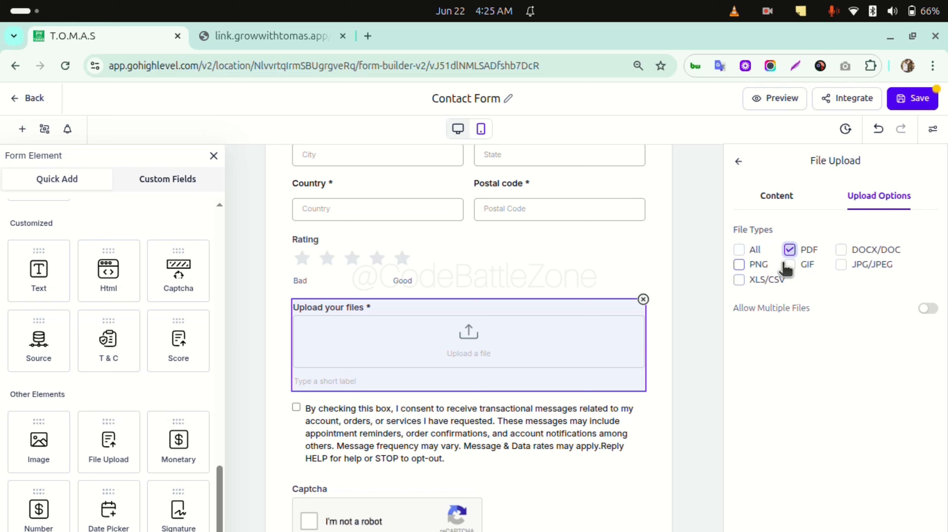
left_click(841, 250)
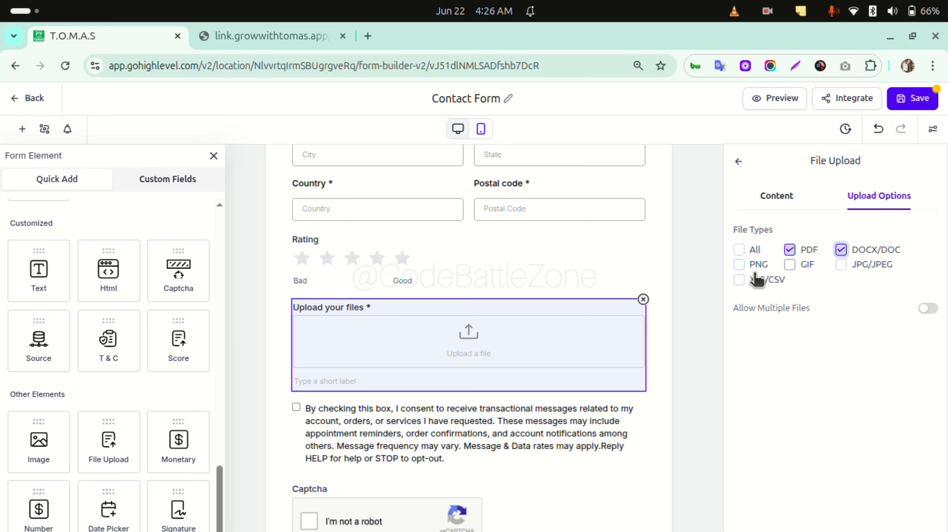
left_click(739, 264)
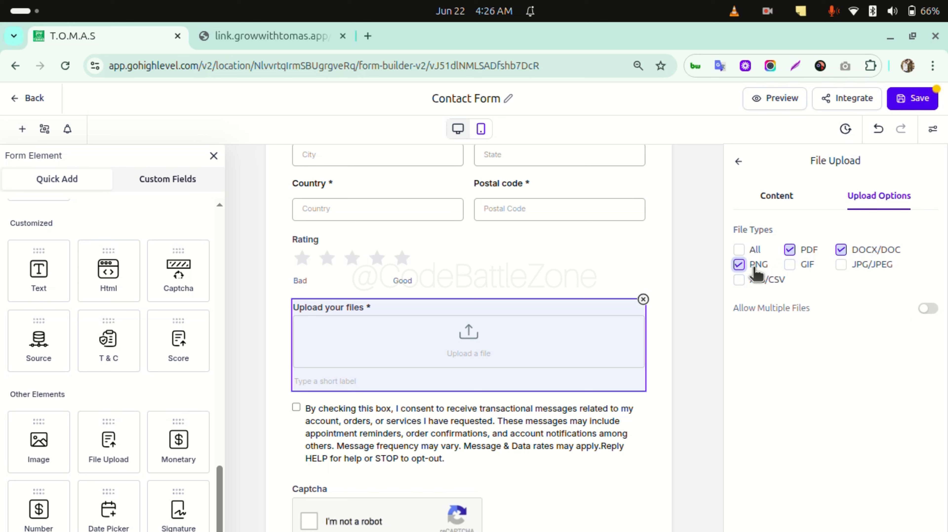
left_click(841, 264)
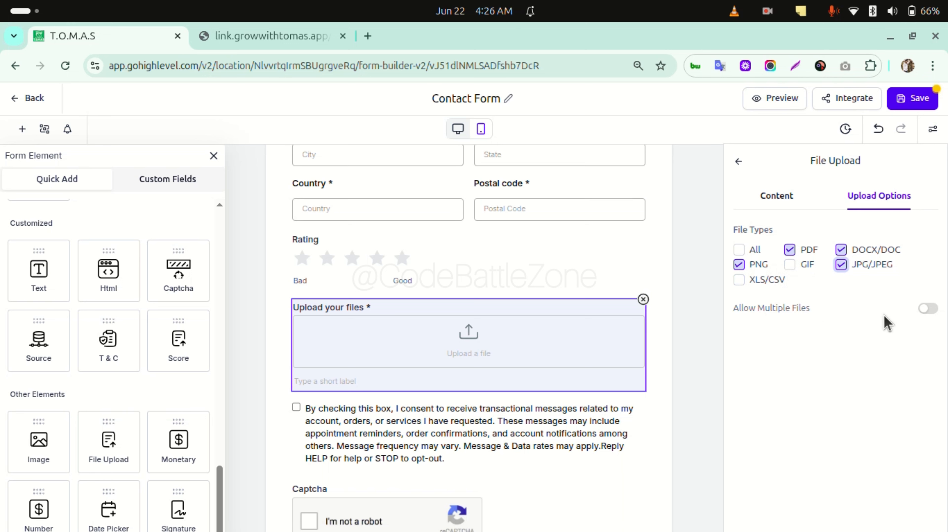
Allow multiple files in the upload field with a maximum file limit of 5, and save the form
left_click(928, 313)
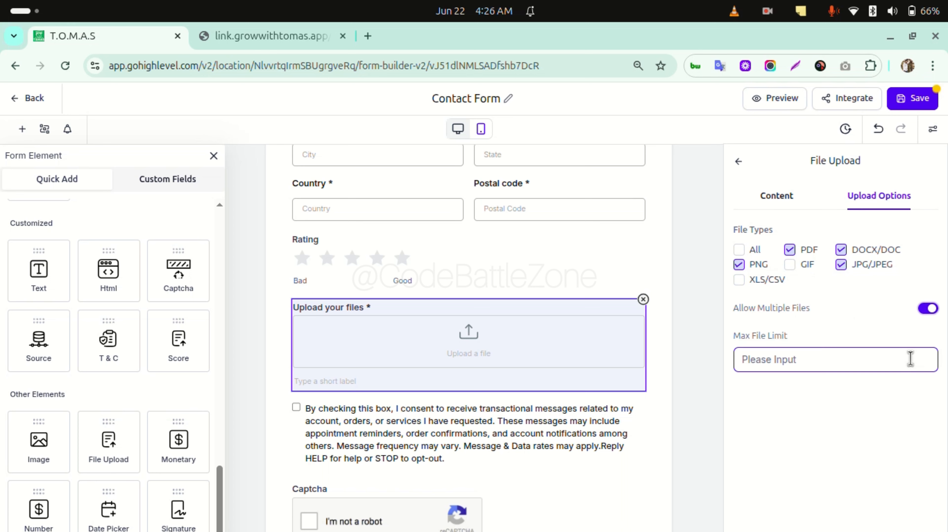
left_click(775, 361)
type("5")
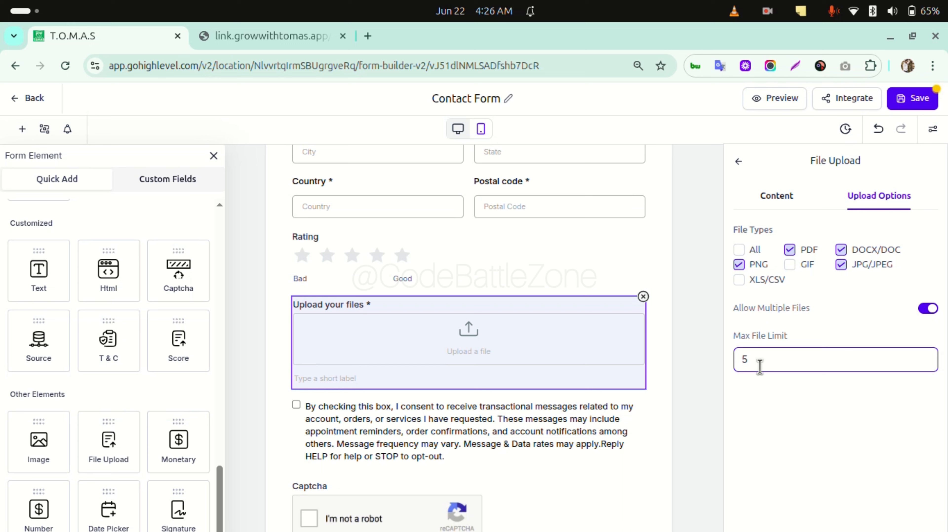
left_click(909, 100)
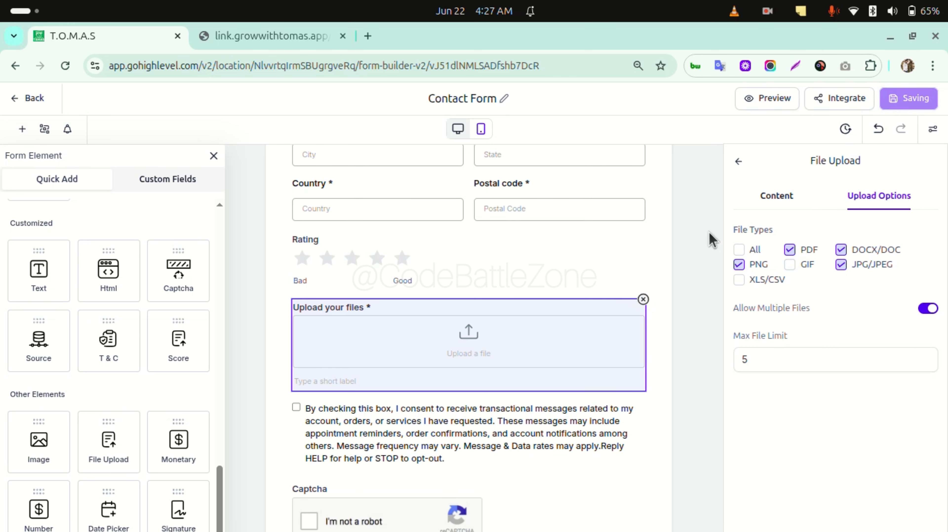
Open a fresh preview of the form, close the outdated preview, and examine the file upload field
left_click(763, 99)
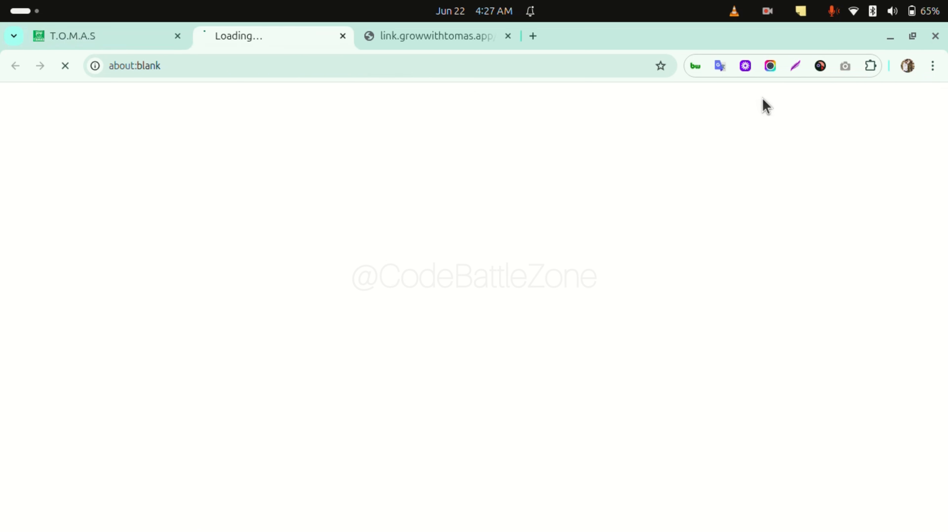
left_click(506, 44)
left_click(507, 35)
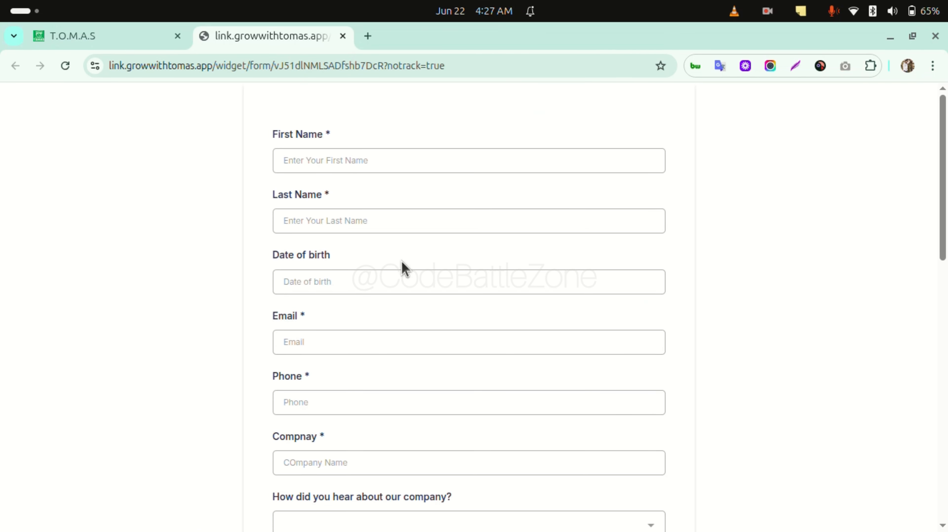
scroll(403, 268, "down", 10)
scroll(594, 421, "down", 1)
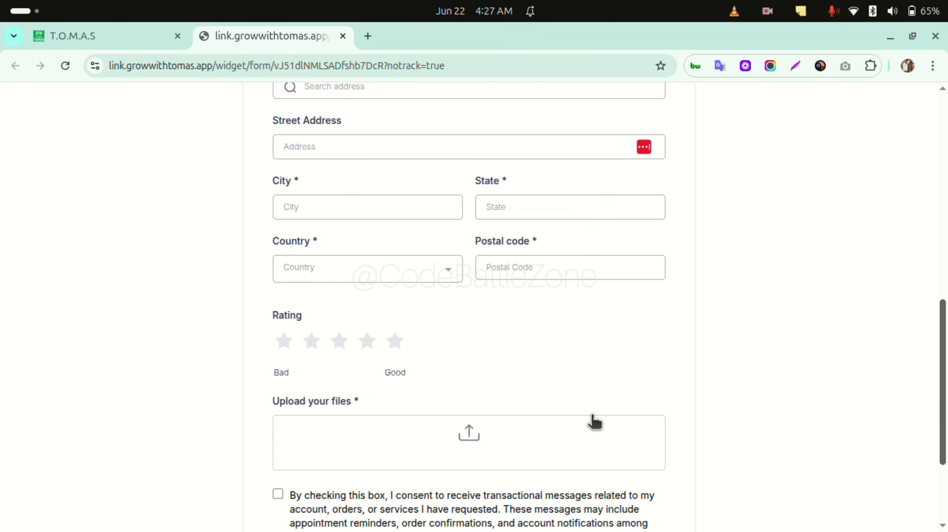
scroll(445, 425, "down", 2)
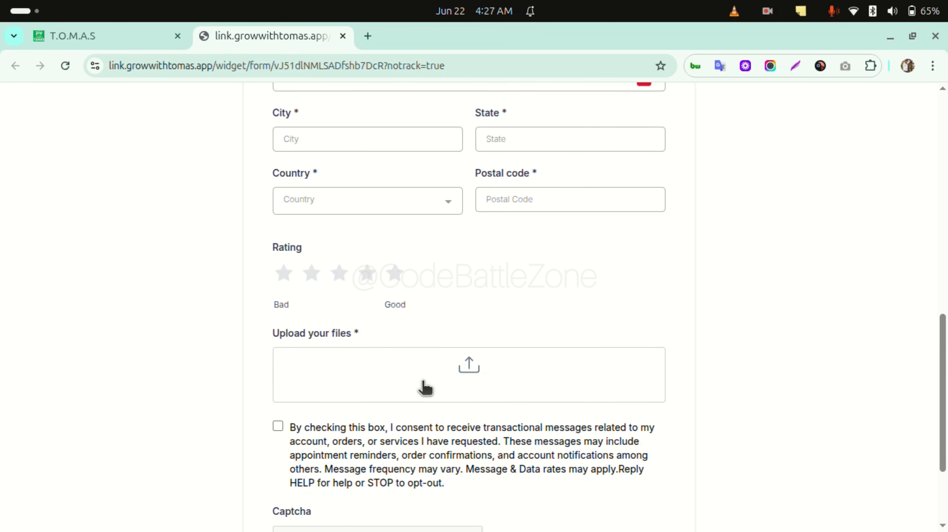
scroll(417, 403, "down", 2)
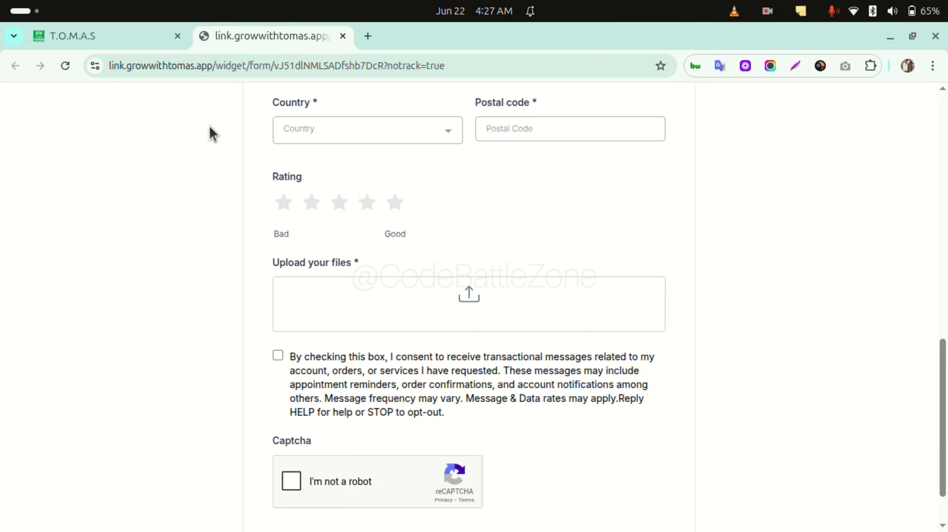
Back in the form builder, set the file upload field's short label to "Max 5 items allowed"
left_click(119, 40)
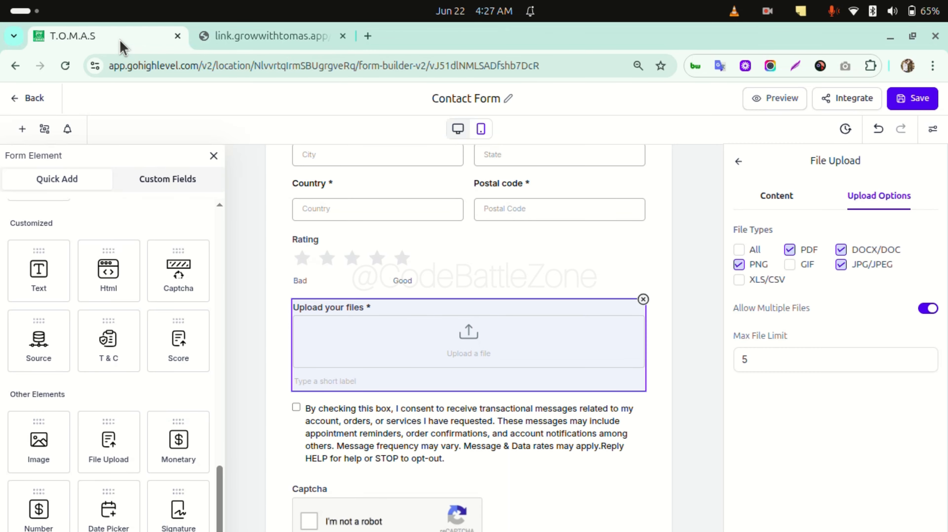
left_click(776, 196)
left_click(850, 375)
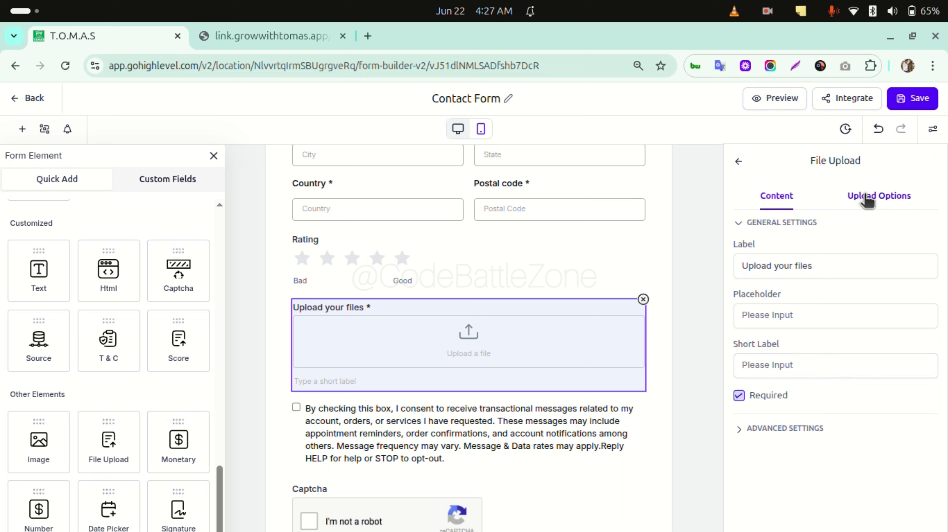
left_click(775, 324)
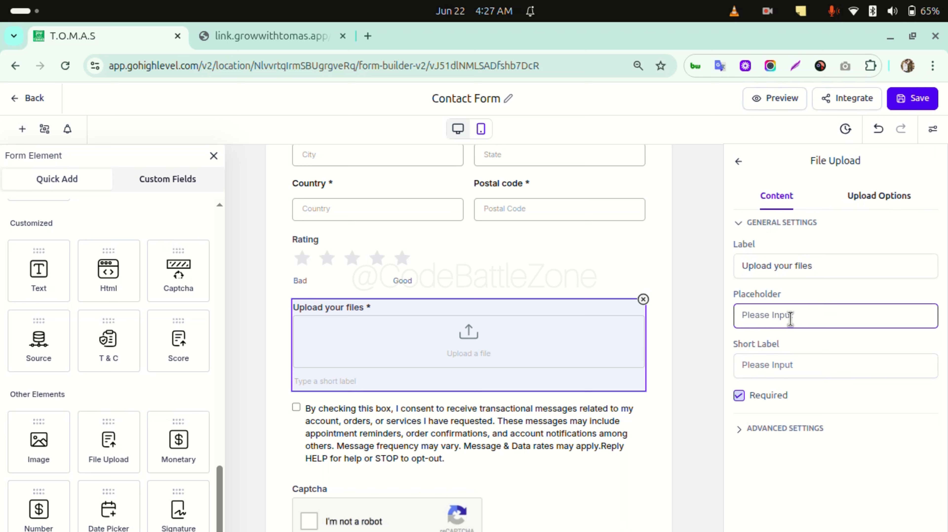
left_click(770, 366)
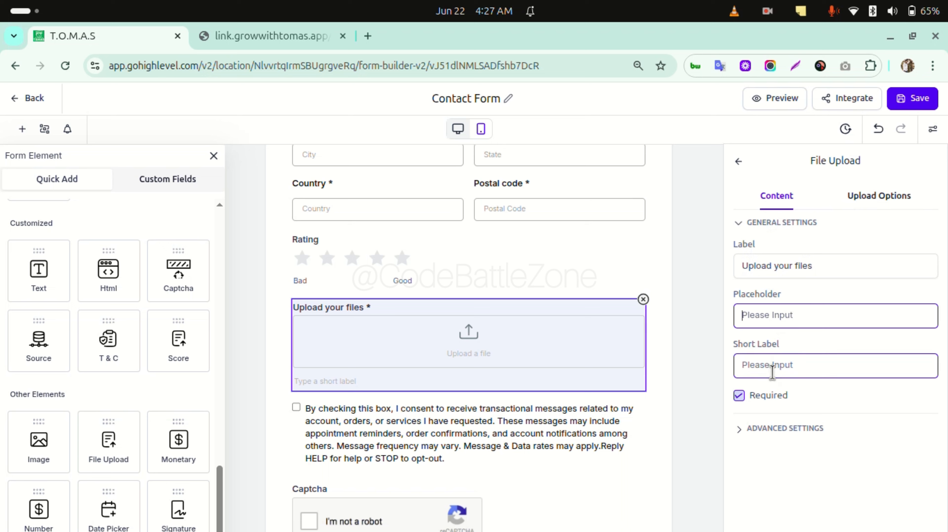
type("Max 5 items allowed")
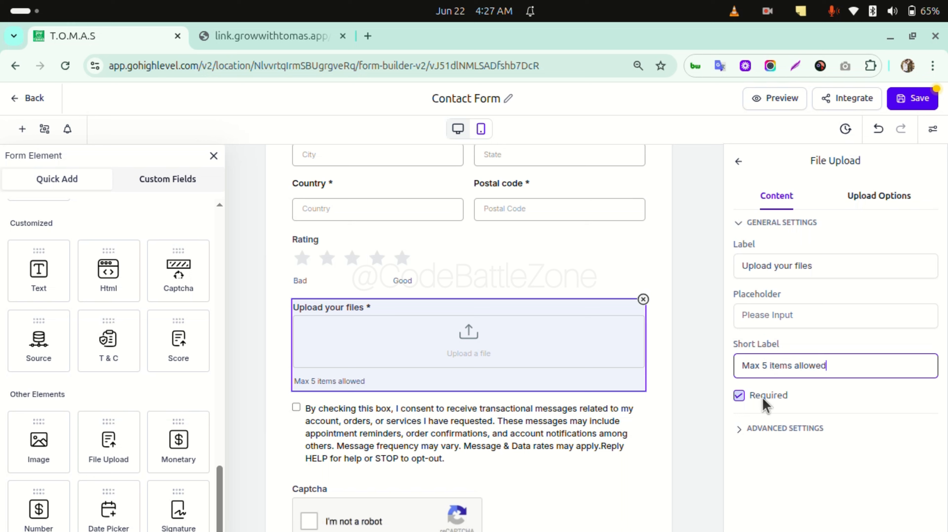
Set the file upload field's placeholder to "Drop your files here" and save the form
left_click(786, 316)
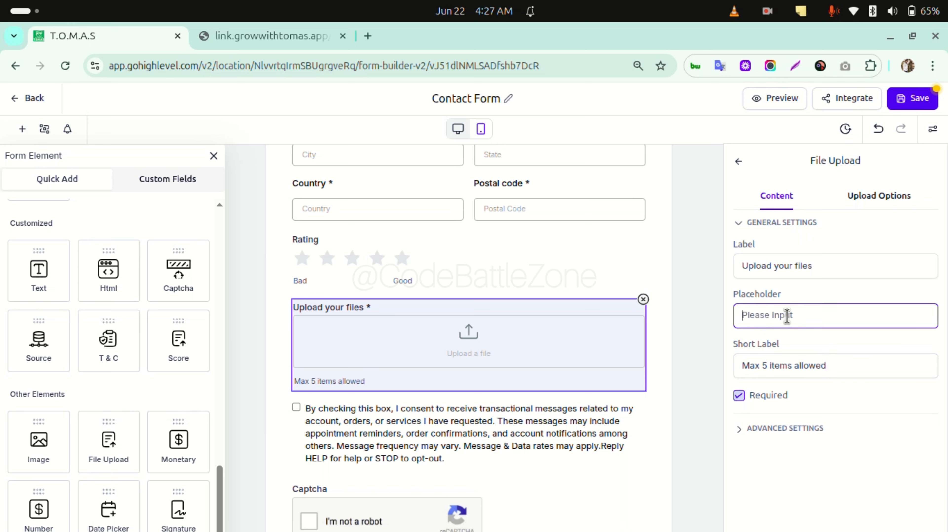
type("Dra")
type("p your files")
type(" here")
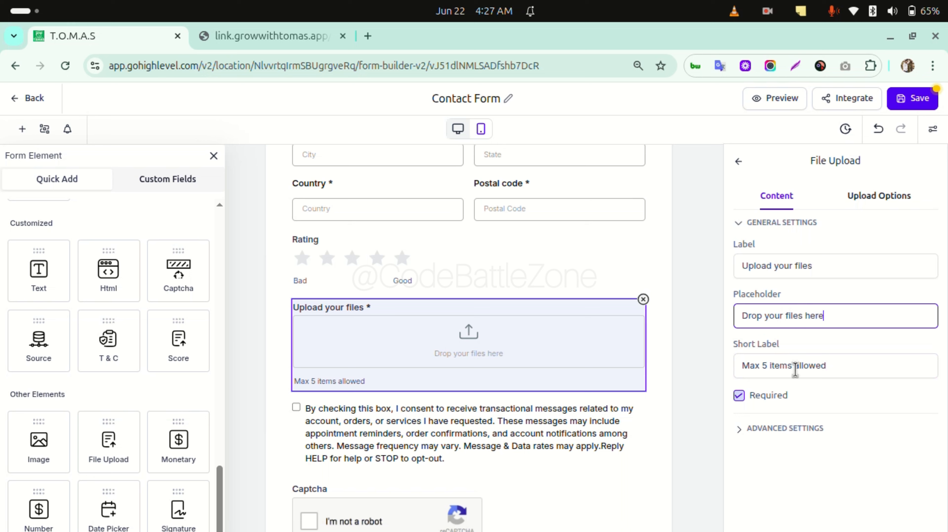
left_click(912, 98)
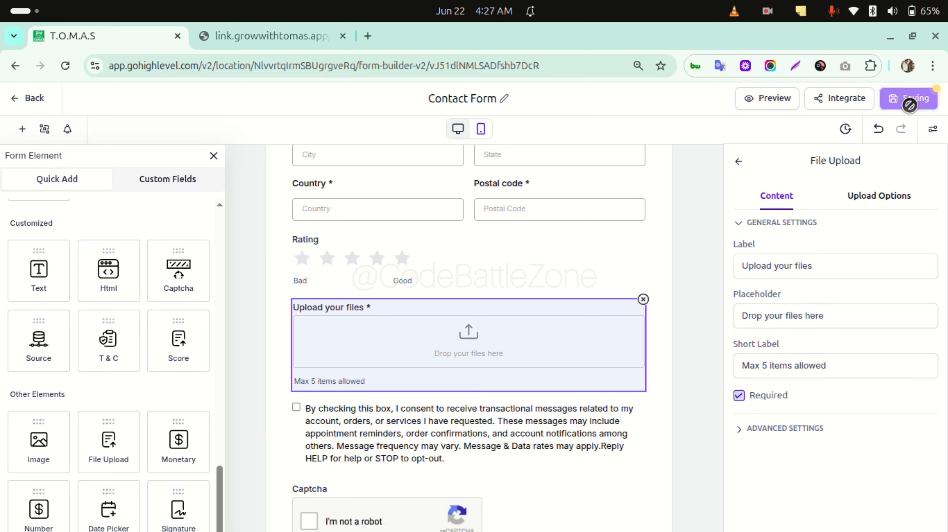
Preview the saved form and examine the file upload field's placeholder and short label
left_click(785, 263)
left_click(775, 99)
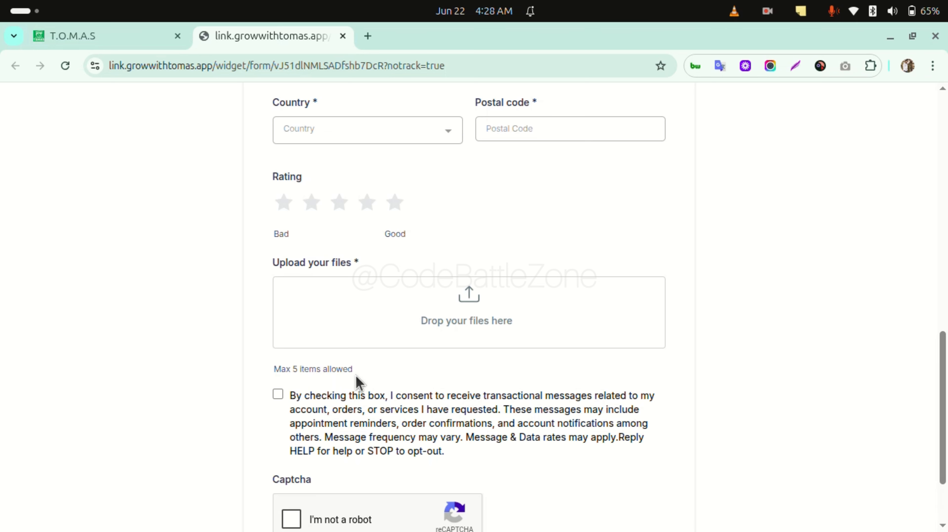
left_click_drag(353, 374, 278, 369)
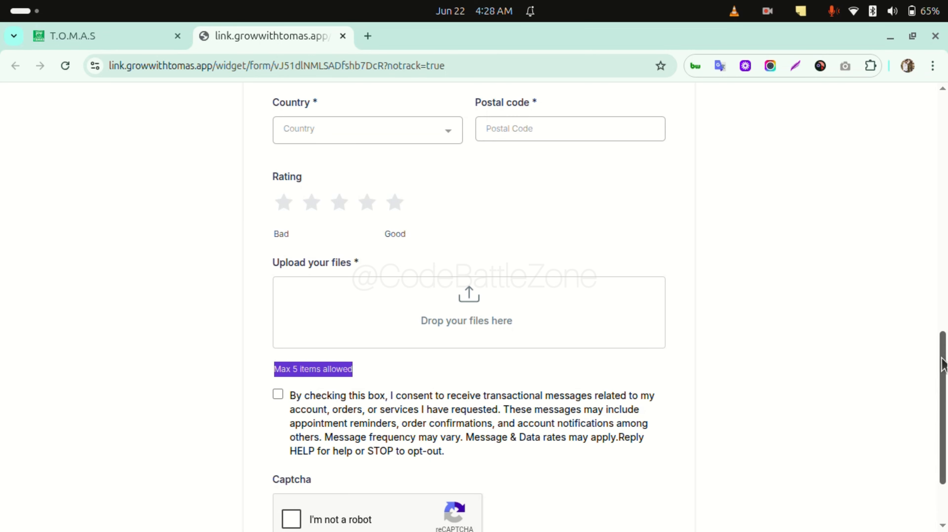
left_click_drag(932, 363, 935, 344)
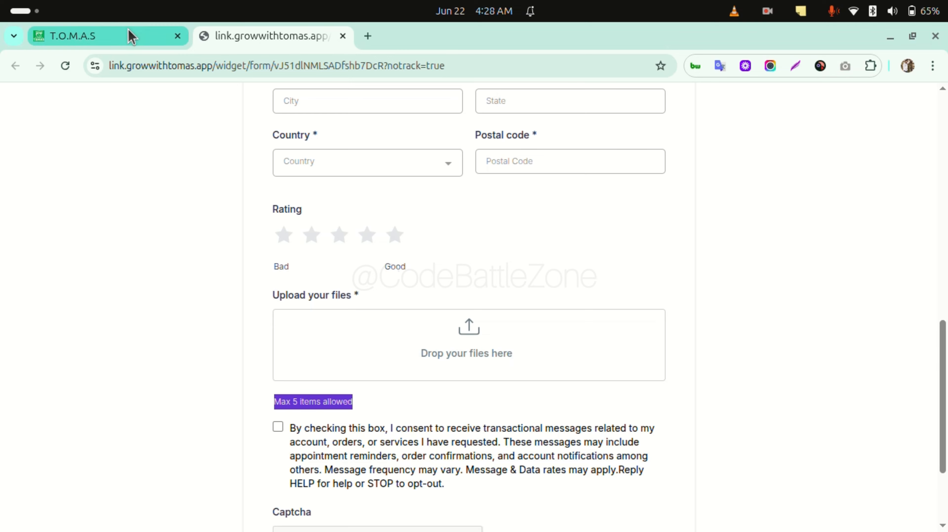
left_click(130, 36)
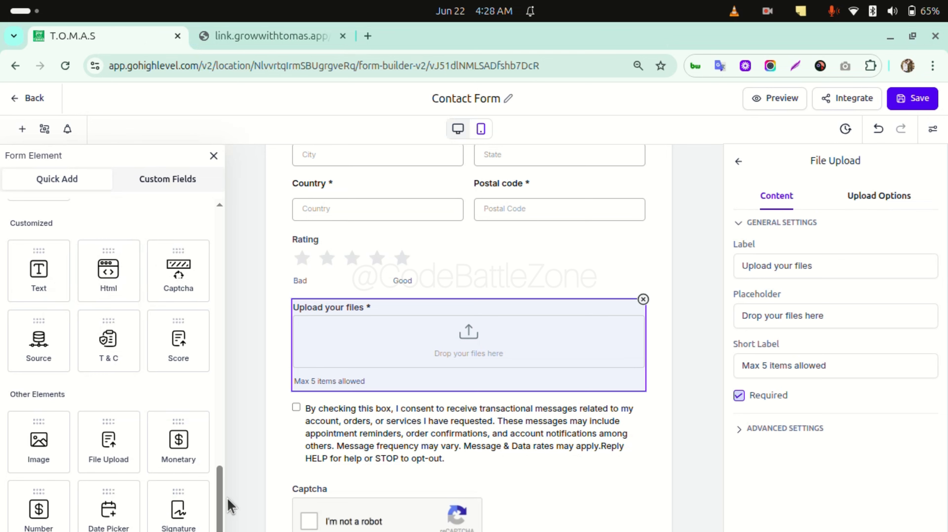
left_click_drag(220, 492, 222, 222)
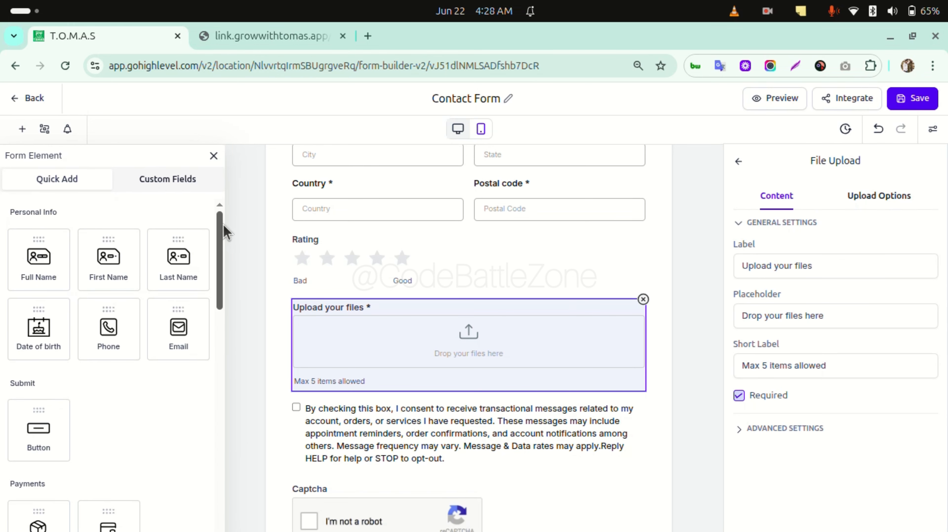
left_click(275, 37)
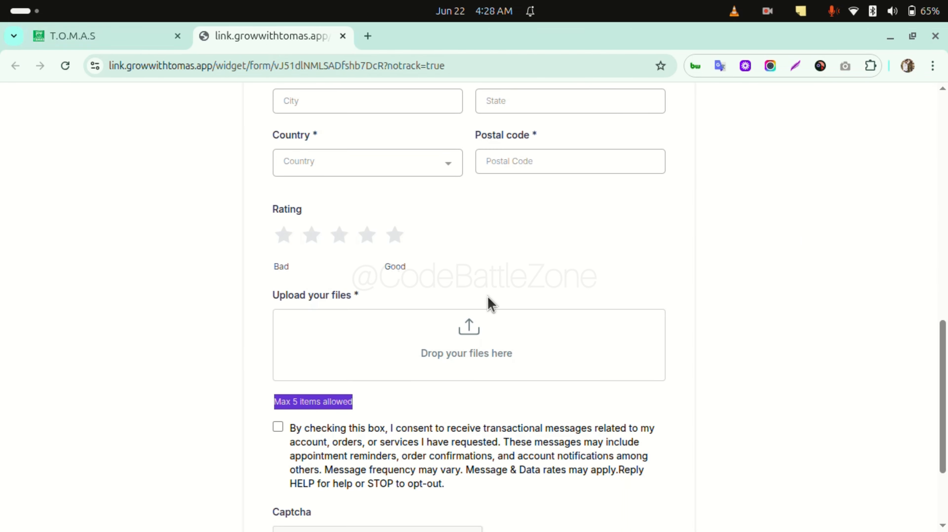
left_click_drag(945, 360, 945, 392)
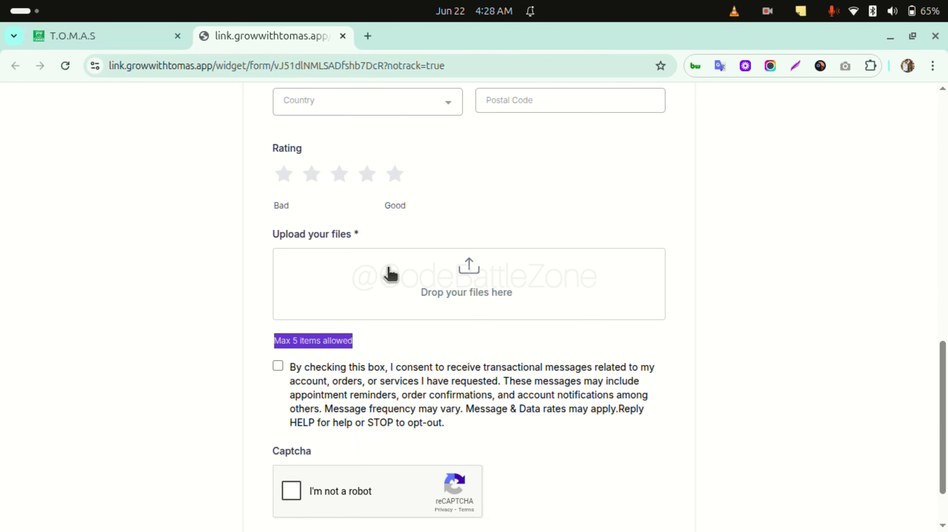
In the form builder, try out a Collect Payment element above the Rating field, look through its settings, and remove it
left_click(133, 47)
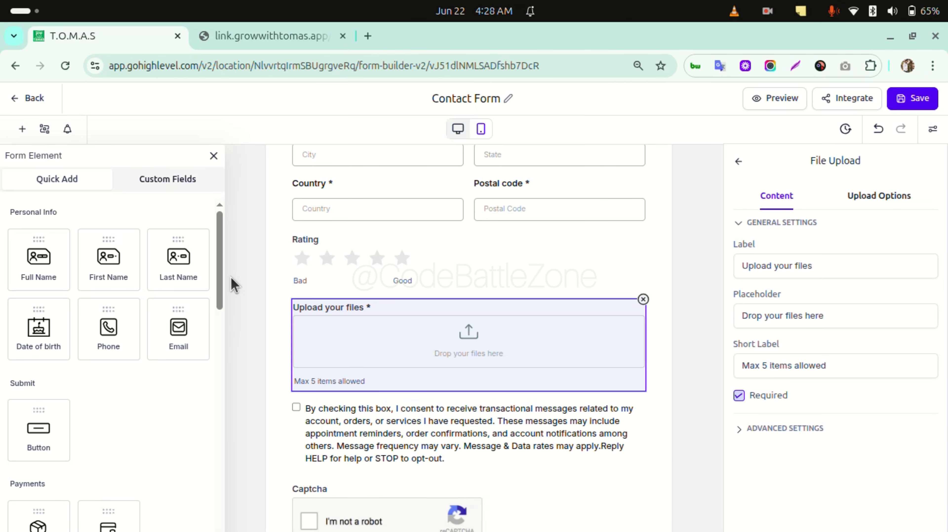
left_click_drag(217, 250, 231, 310)
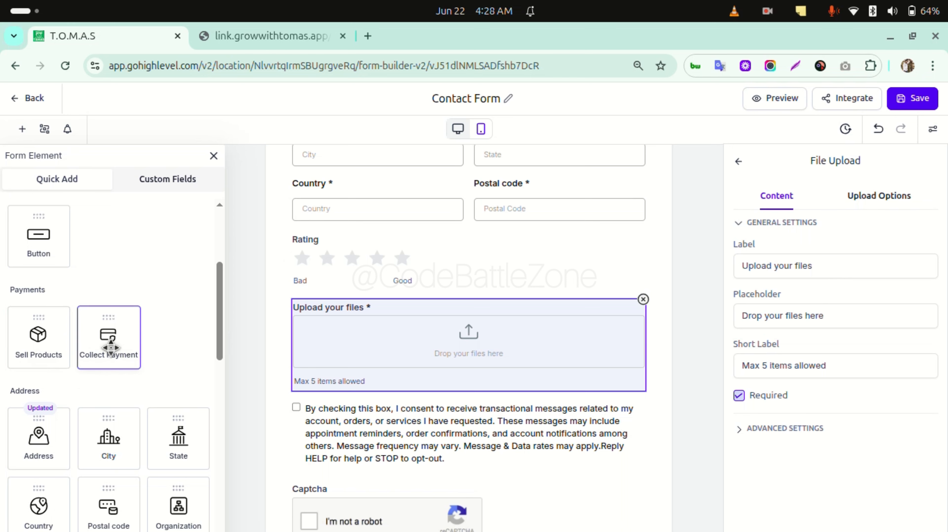
left_click_drag(106, 349, 352, 276)
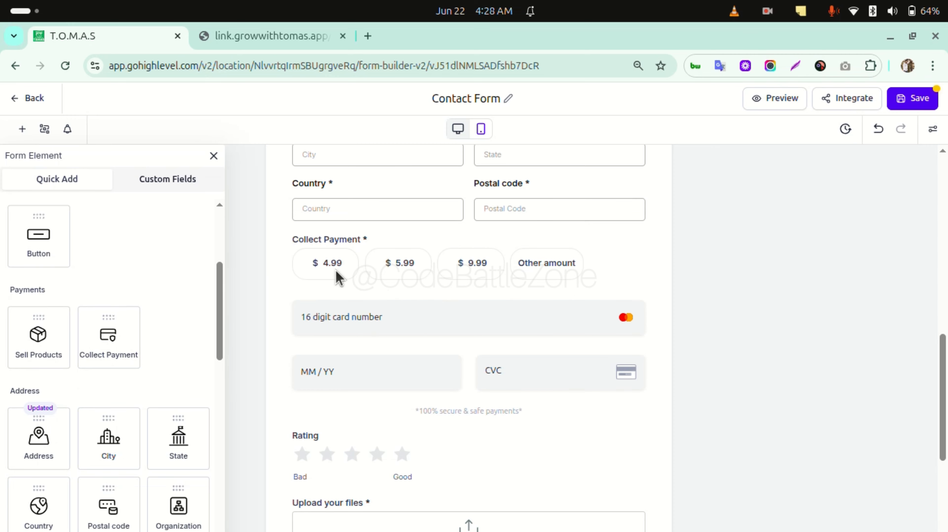
left_click(340, 279)
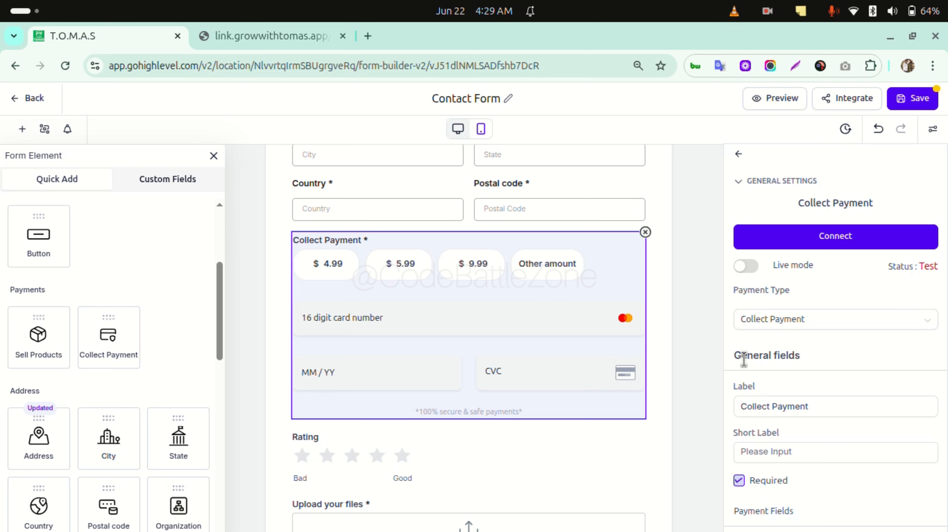
scroll(764, 362, "down", 5)
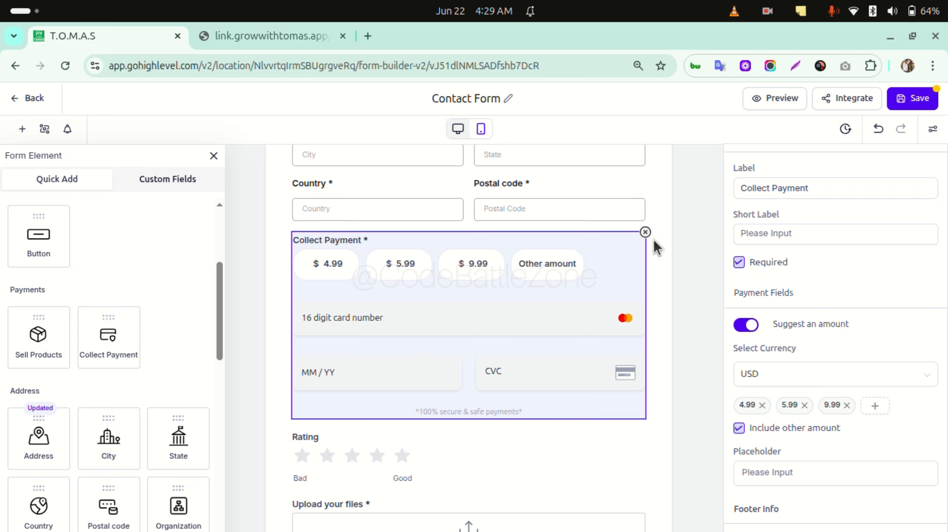
left_click(645, 233)
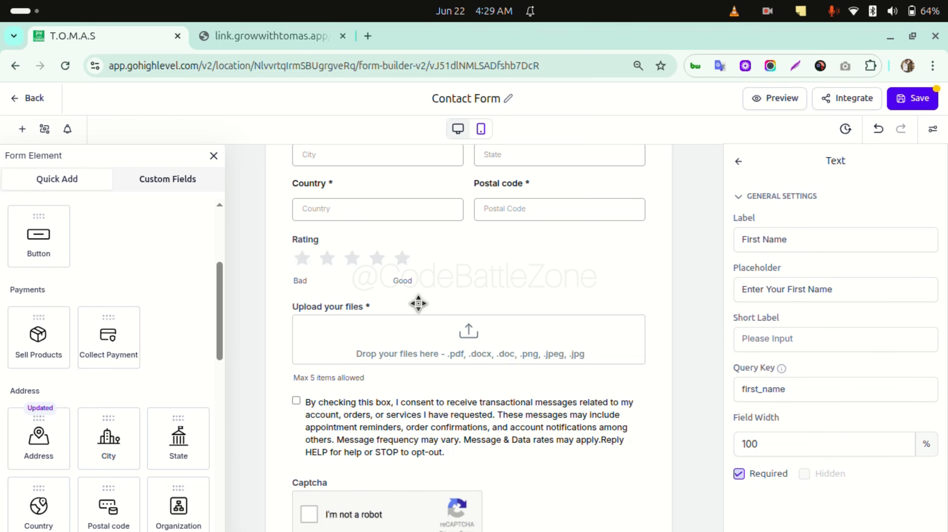
Look through the remaining form elements, from the address and text groups to the customized and other elements
scroll(153, 451, "down", 5)
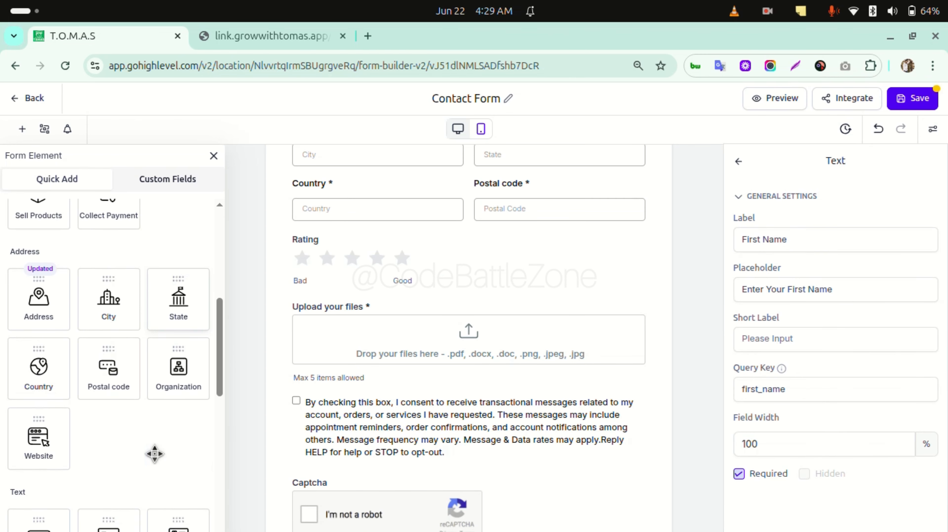
scroll(170, 398, "down", 7)
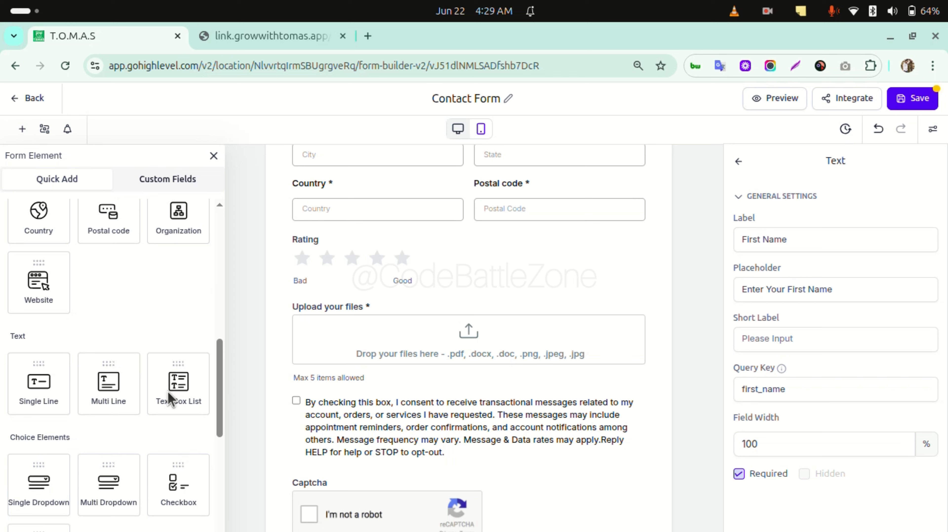
scroll(79, 410, "down", 6)
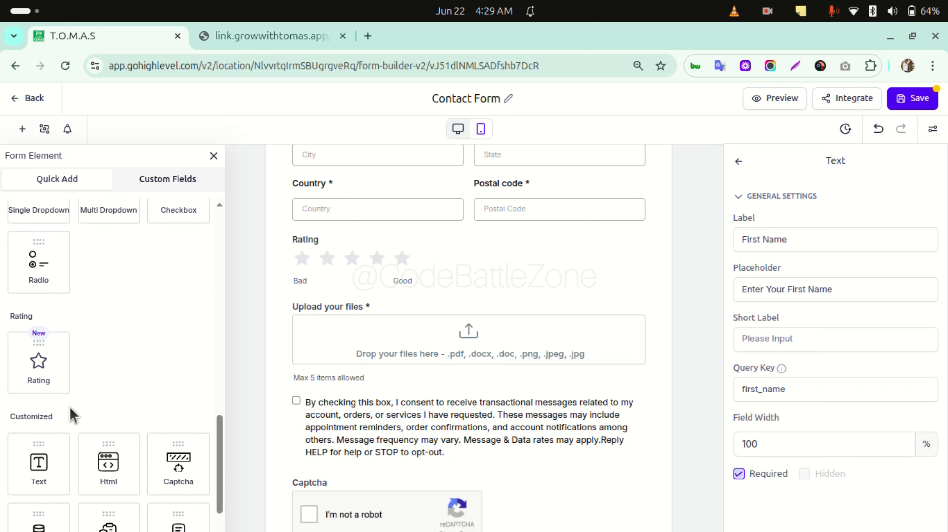
scroll(169, 401, "down", 3)
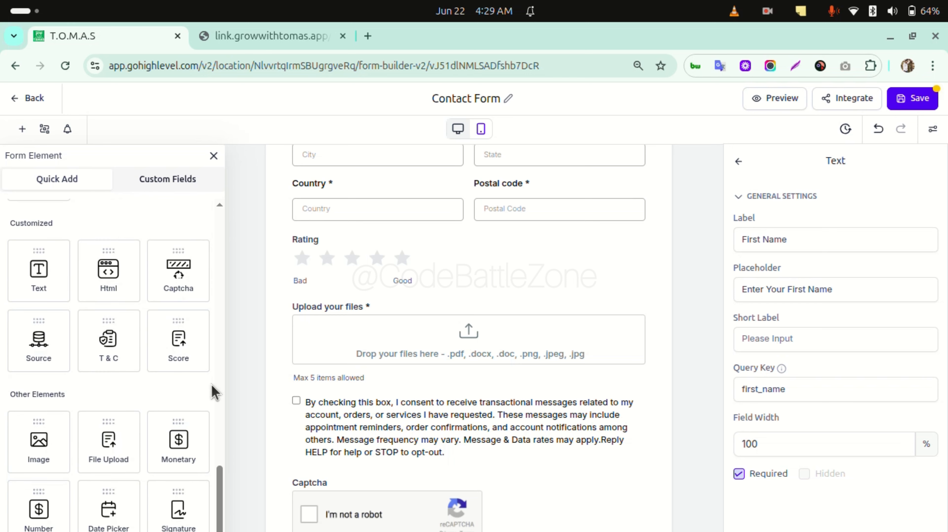
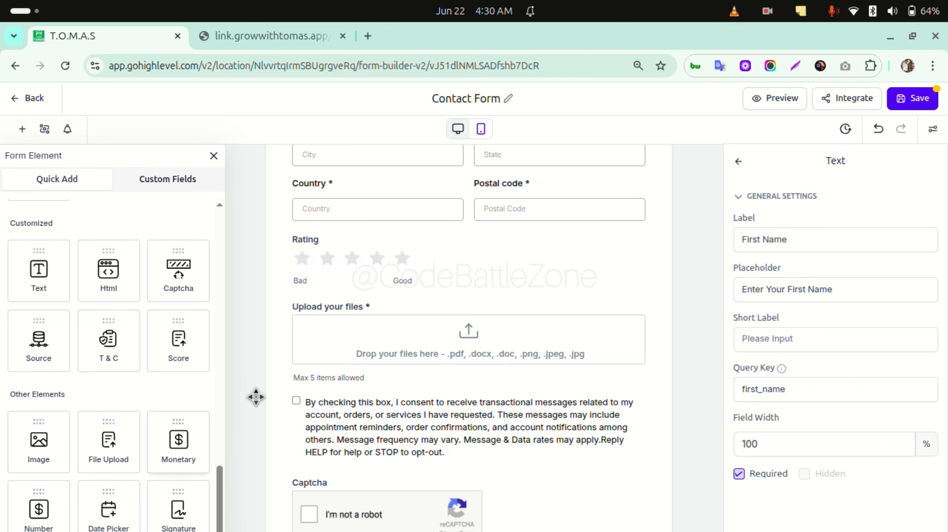
Examine the Date of birth field's general and date settings, including its field width, date format and separator
scroll(387, 311, "up", 10)
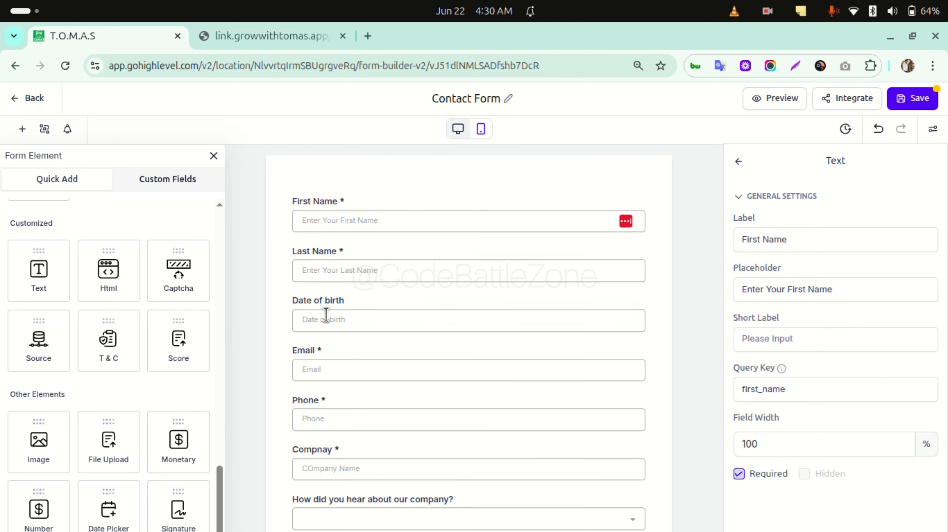
left_click(344, 307)
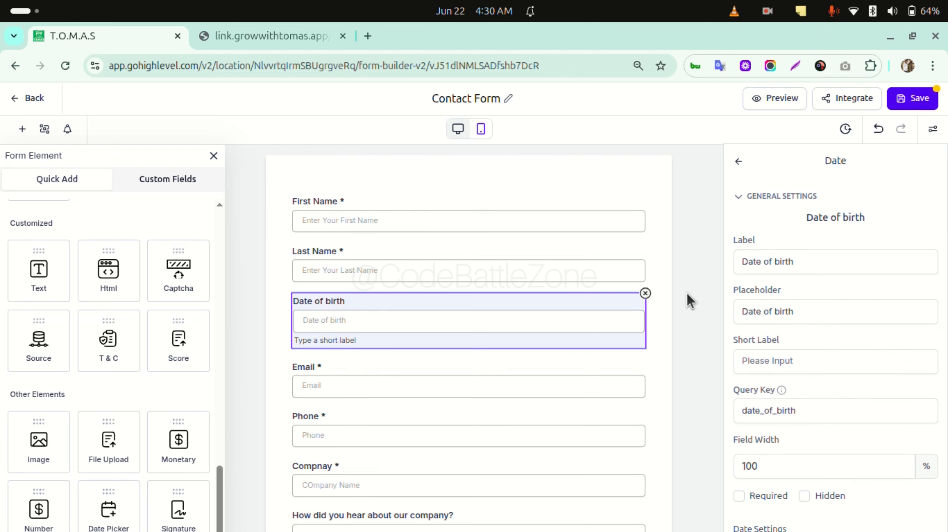
triple_click(757, 265)
scroll(771, 290, "down", 4)
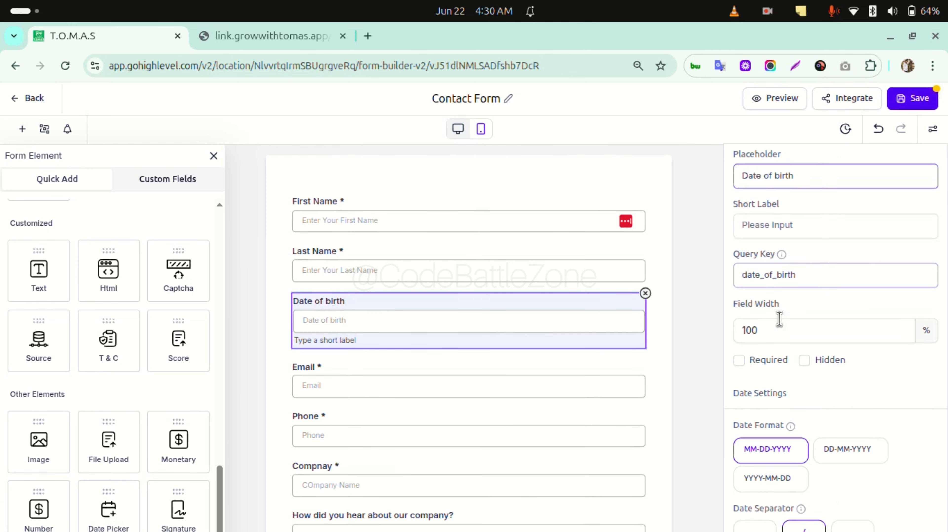
scroll(771, 290, "up", 4)
scroll(772, 290, "down", 5)
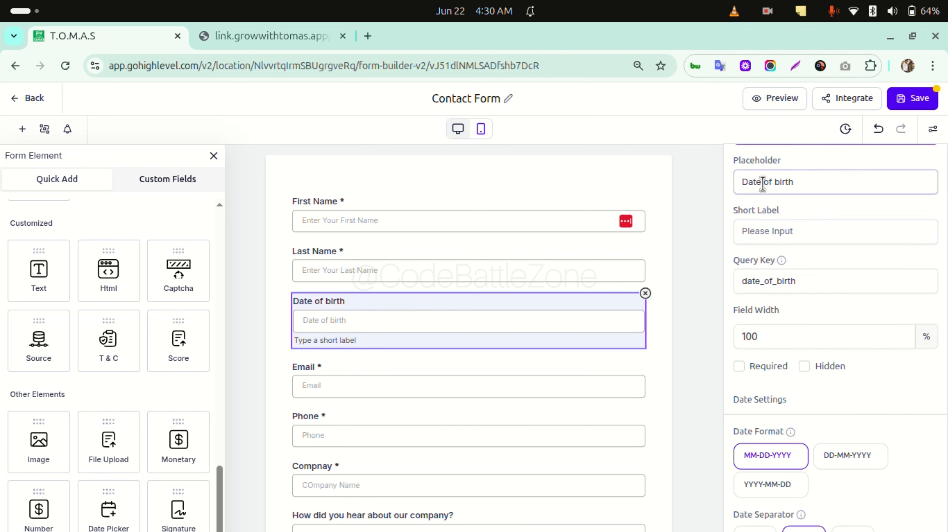
left_click(815, 296)
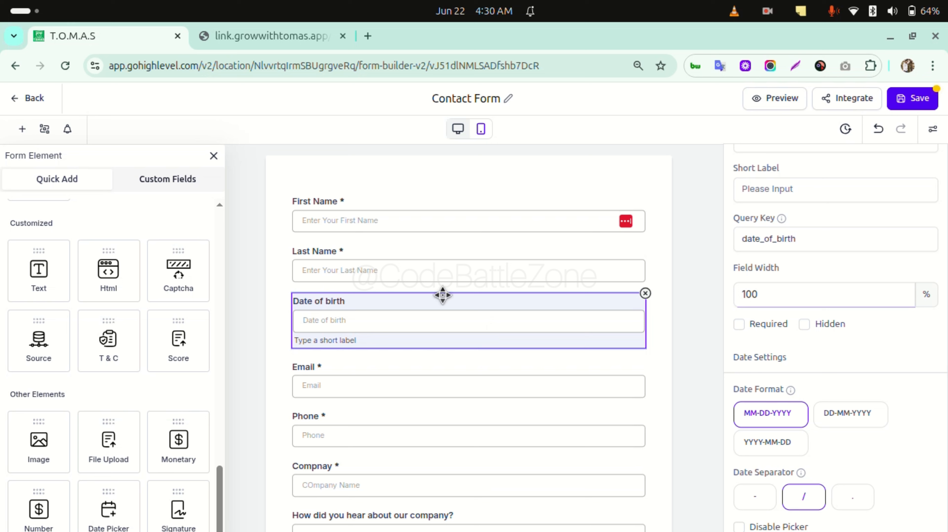
left_click(284, 318)
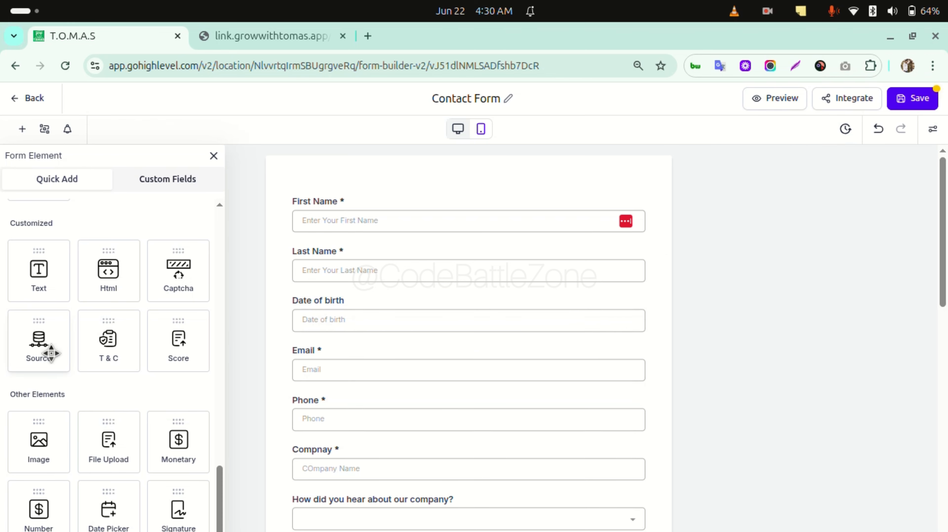
Set the form's layout type to Two Column in its styles
scroll(46, 351, "up", 15)
scroll(49, 362, "up", 2)
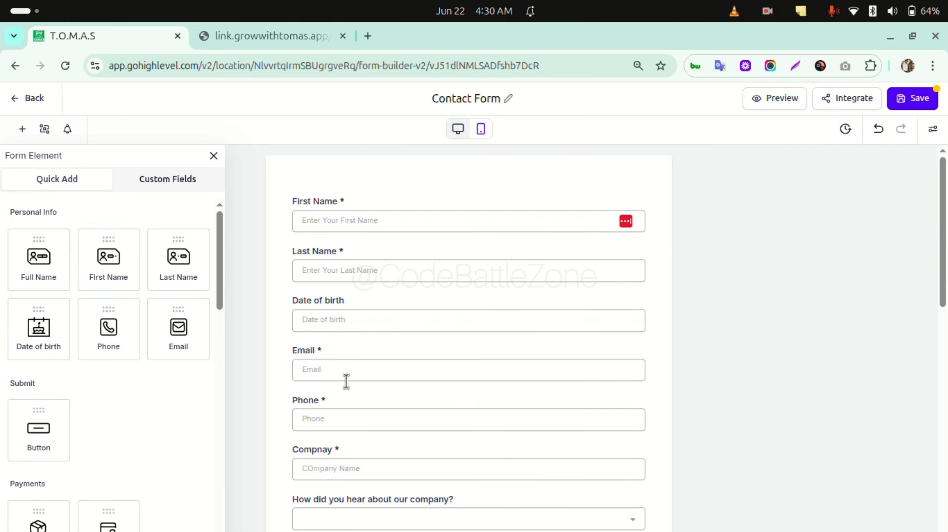
scroll(345, 381, "down", 10)
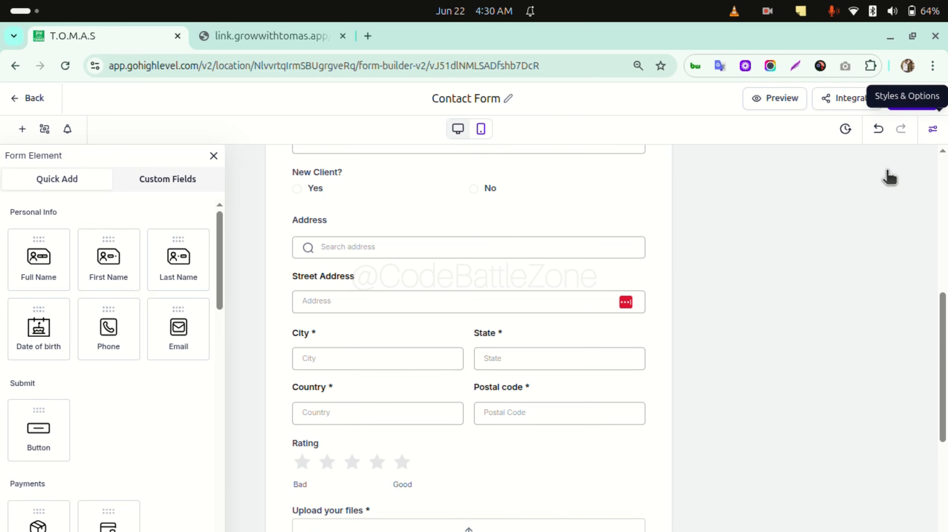
scroll(406, 320, "up", 10)
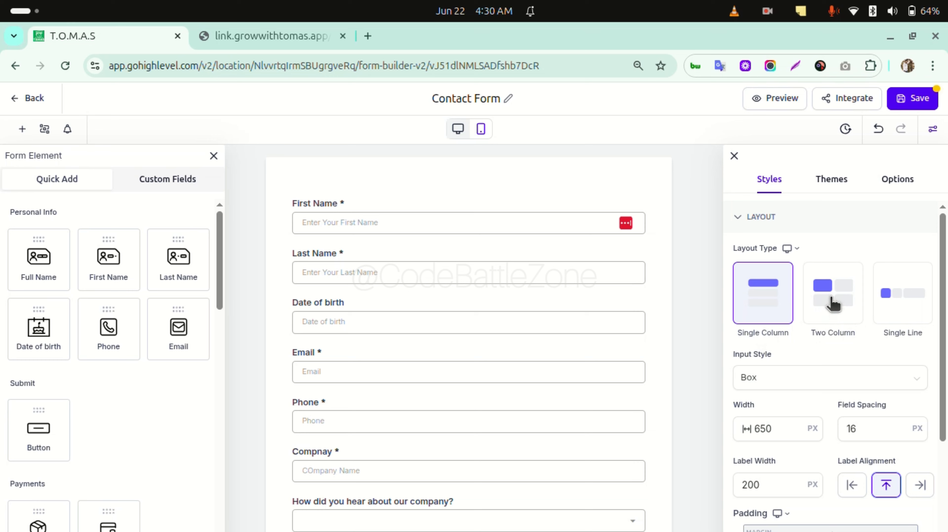
left_click(832, 304)
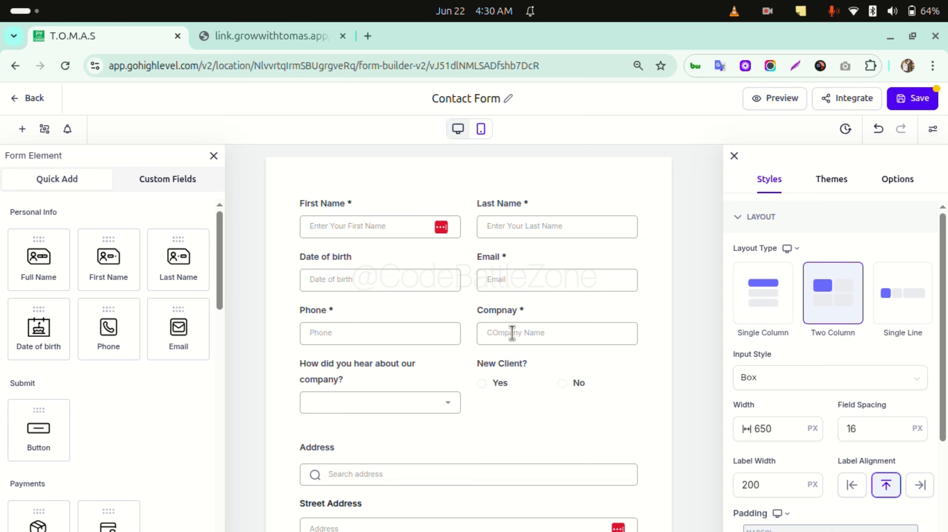
Look over the whole form to check how its fields are arranged in the two-column layout
scroll(408, 264, "down", 3)
scroll(420, 272, "up", 3)
scroll(409, 360, "down", 3)
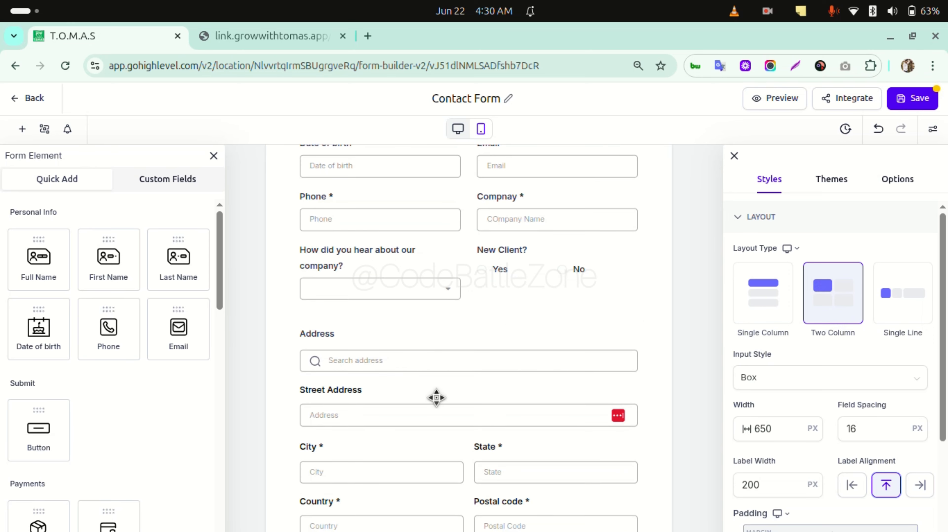
scroll(436, 397, "down", 5)
scroll(436, 398, "down", 4)
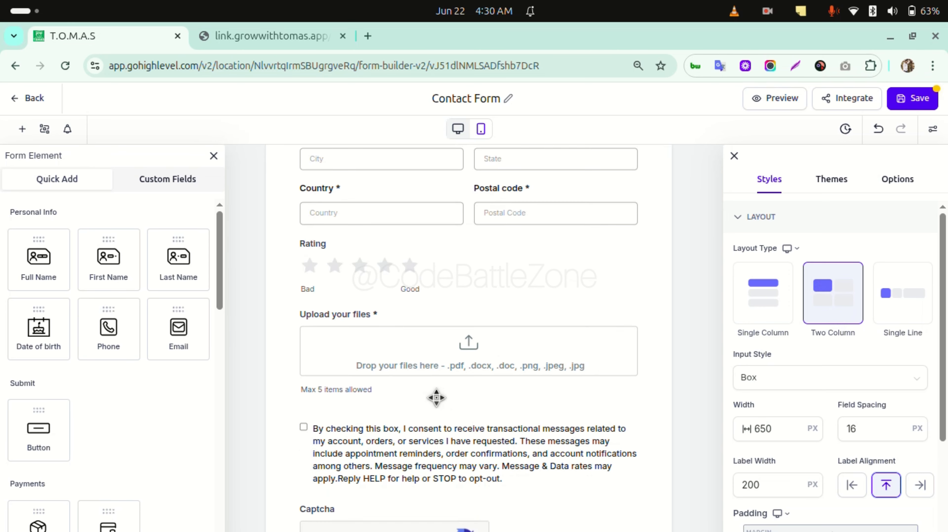
scroll(514, 410, "up", 10)
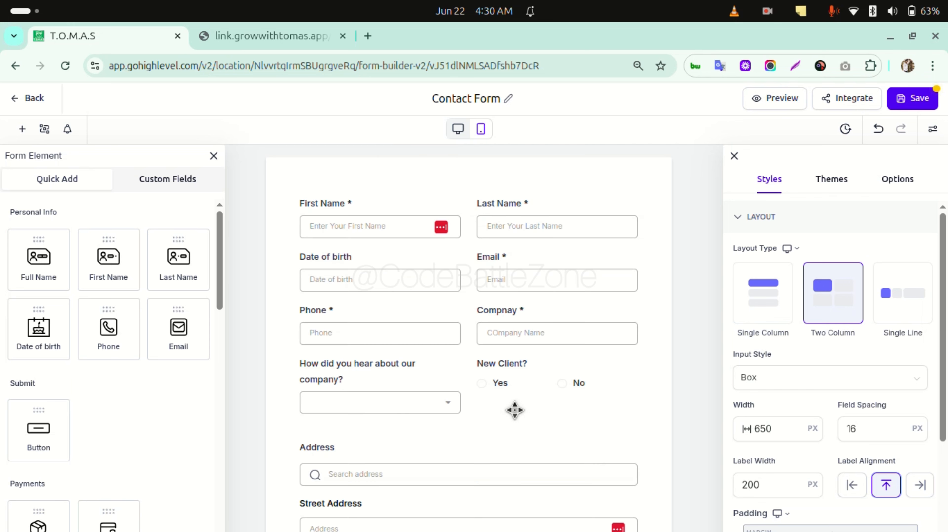
scroll(605, 382, "down", 2)
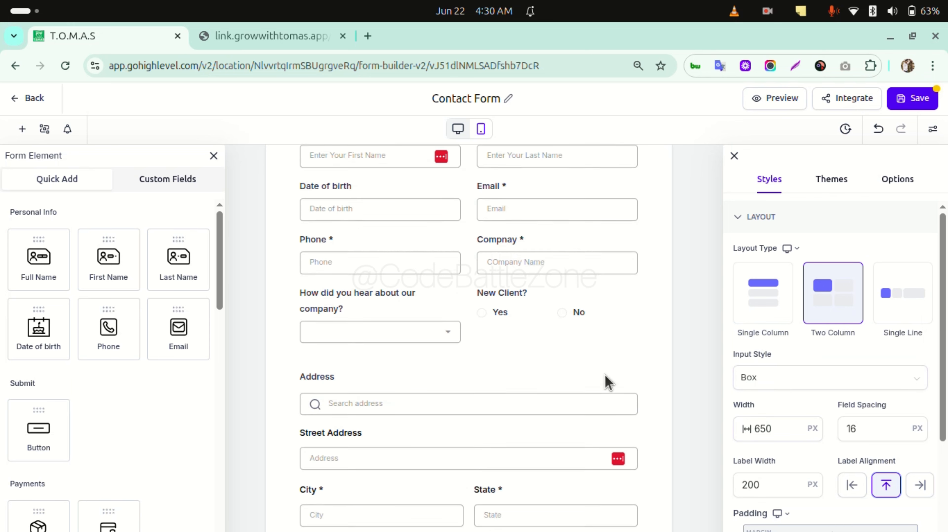
scroll(606, 382, "down", 1)
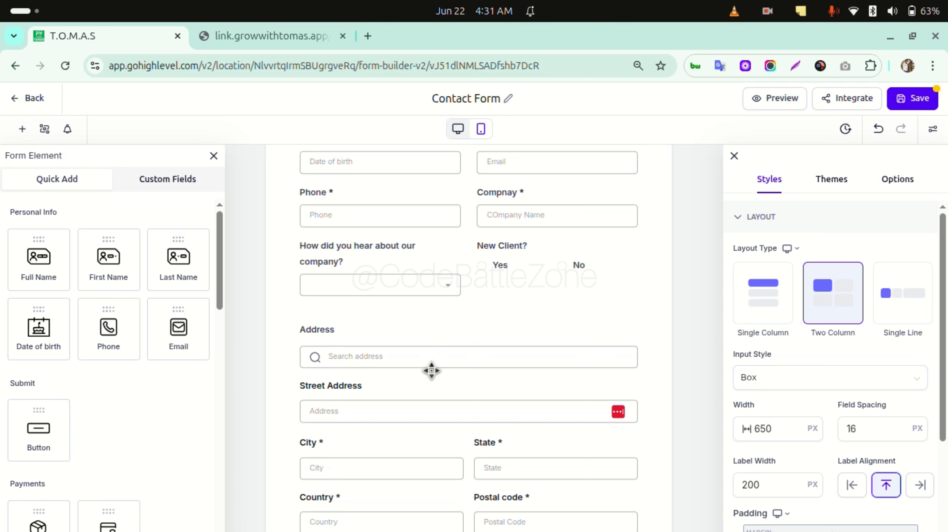
Try a field width of 100% for the "How did you hear about our company?" dropdown
left_click(352, 253)
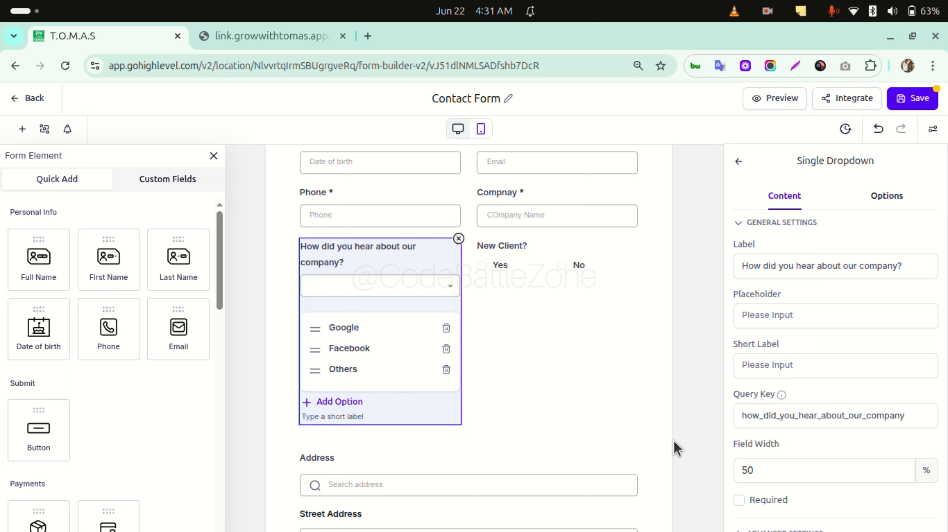
left_click(738, 470)
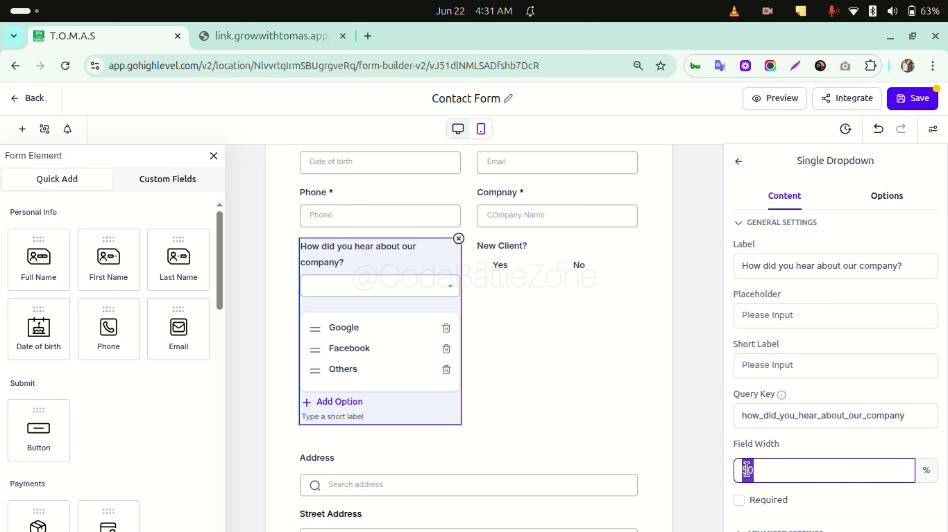
type("100")
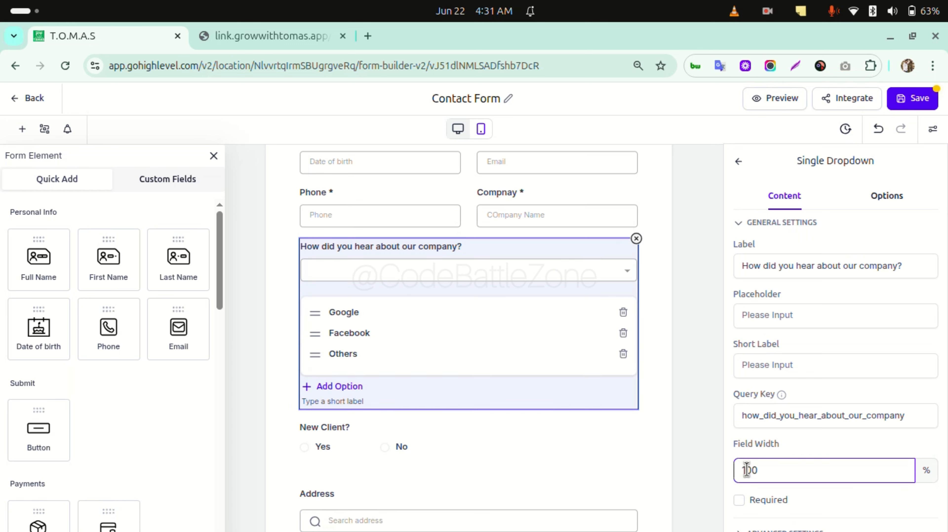
left_click(653, 318)
left_click(413, 271)
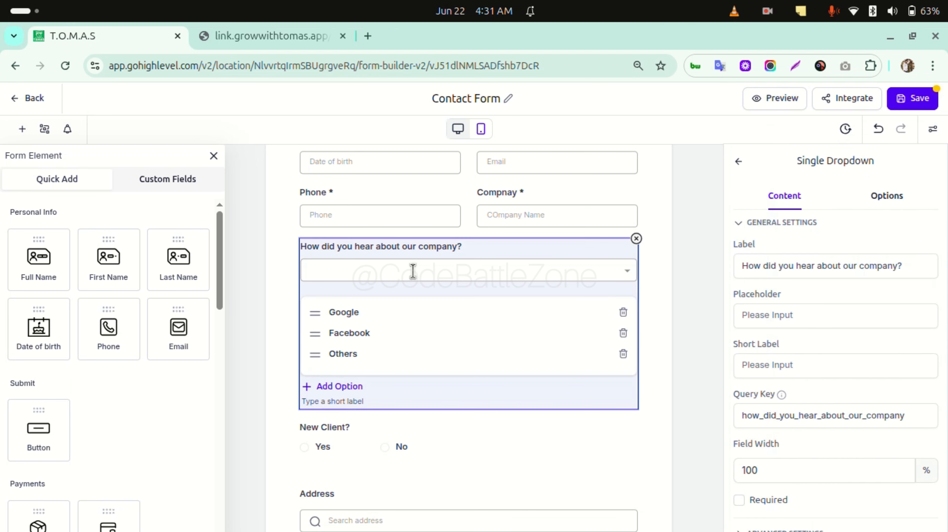
left_click(784, 473)
double_click(387, 334)
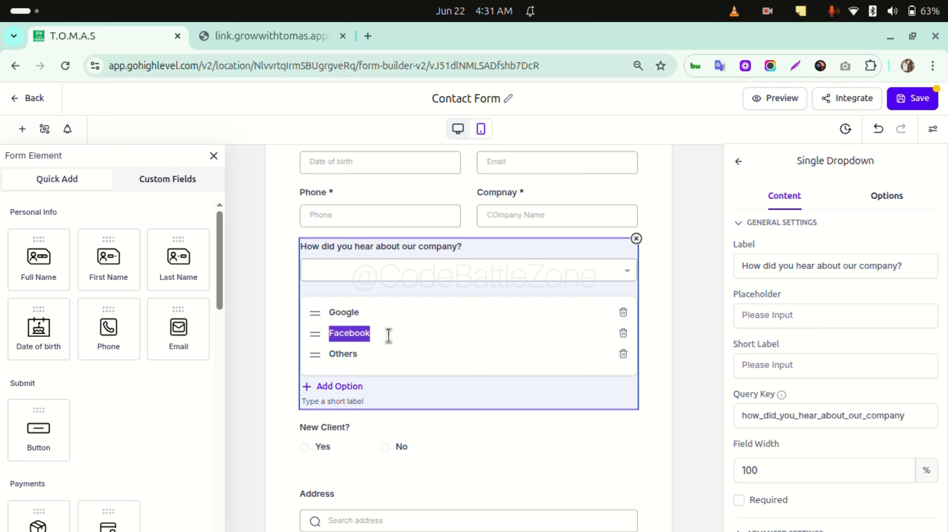
left_click(651, 318)
left_click(540, 275)
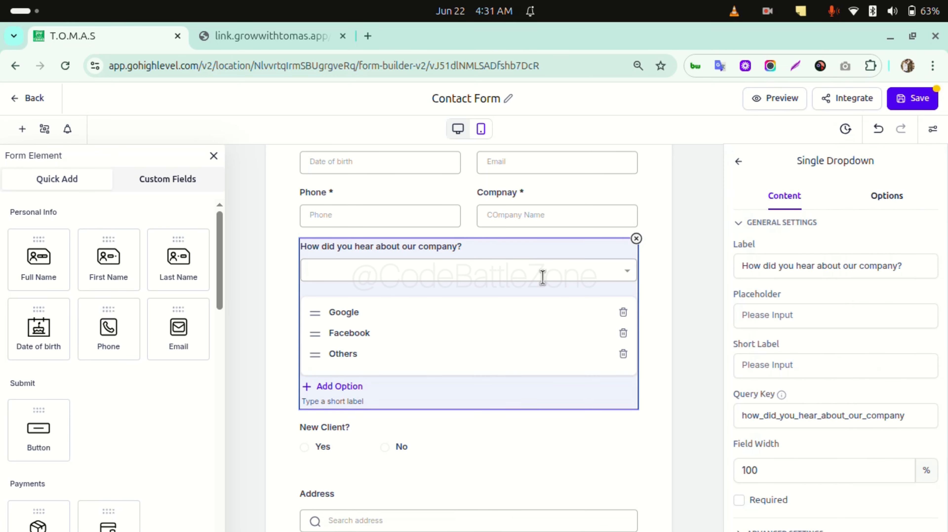
Set the referral dropdown's field width back to 50% and deselect the field
double_click(767, 465)
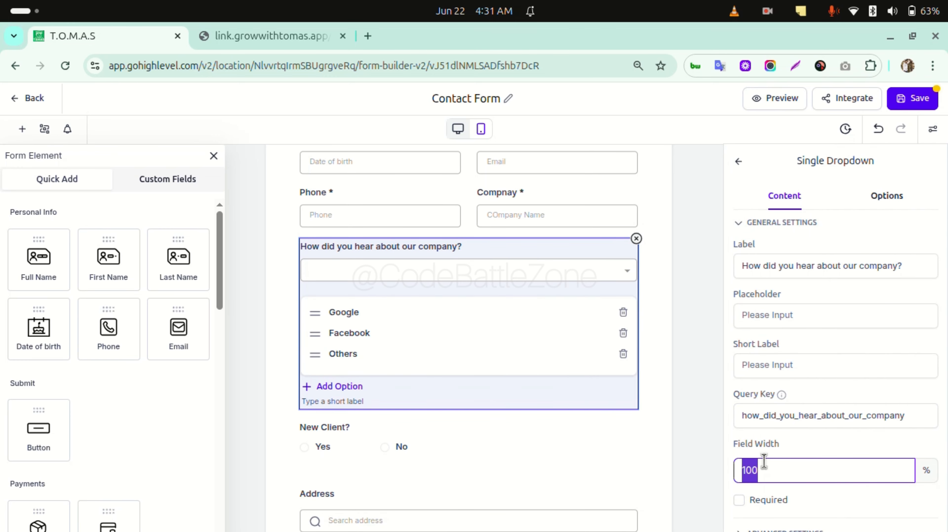
type("50")
left_click(799, 444)
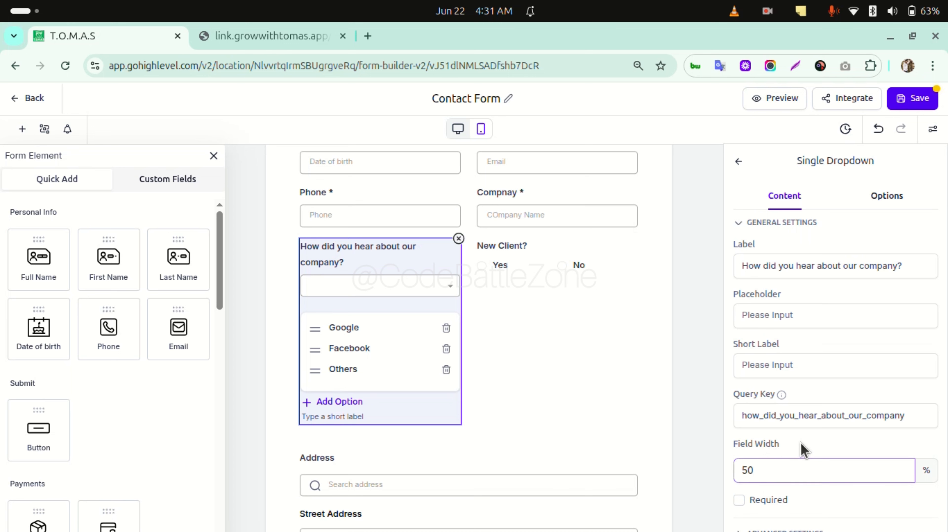
left_click(684, 320)
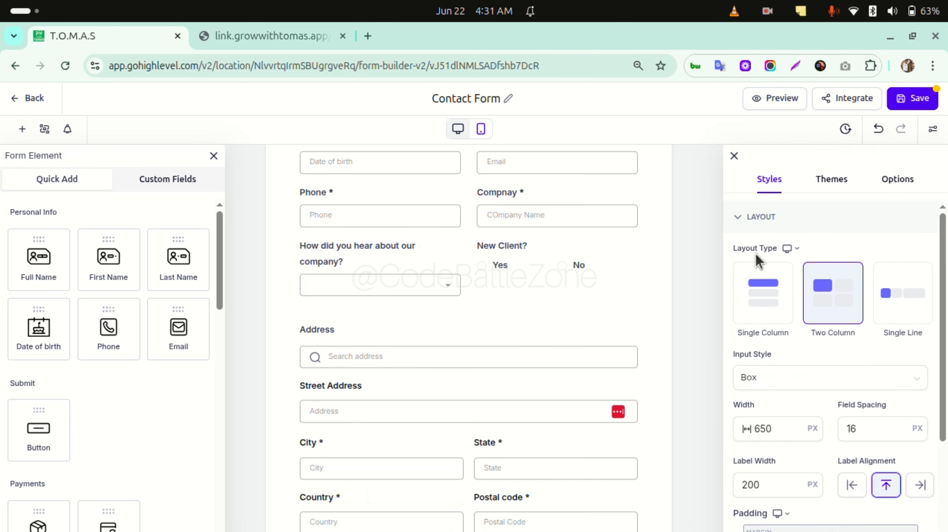
Save the form and check its two-column layout in the reloaded preview page
left_click(912, 98)
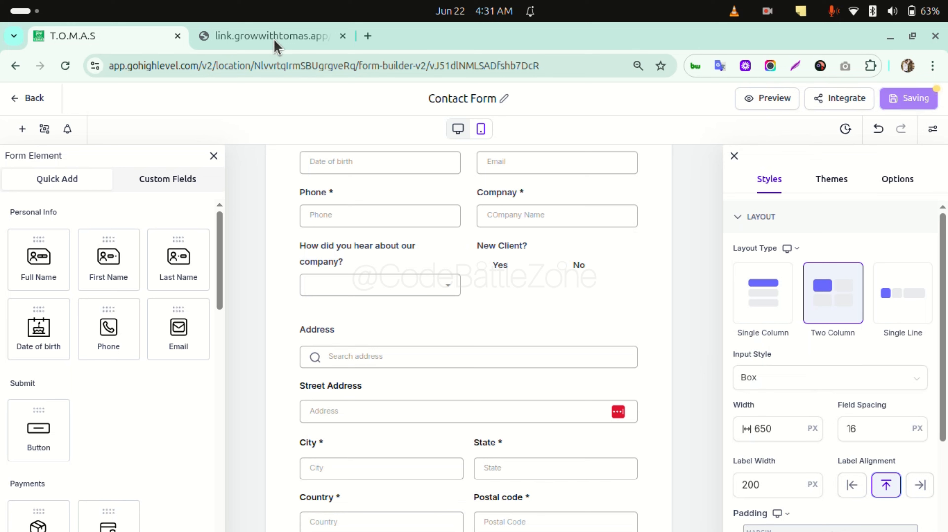
mouse_move(275, 41)
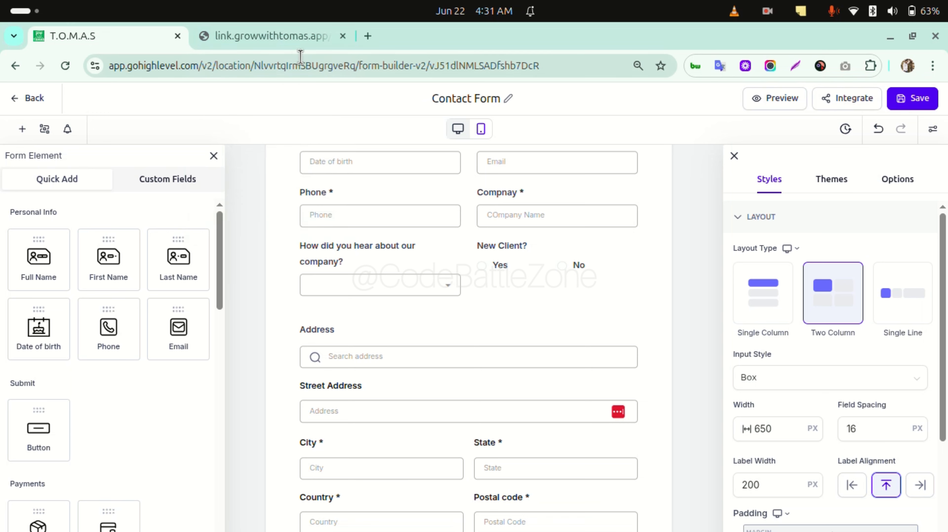
left_click(278, 39)
left_click(71, 73)
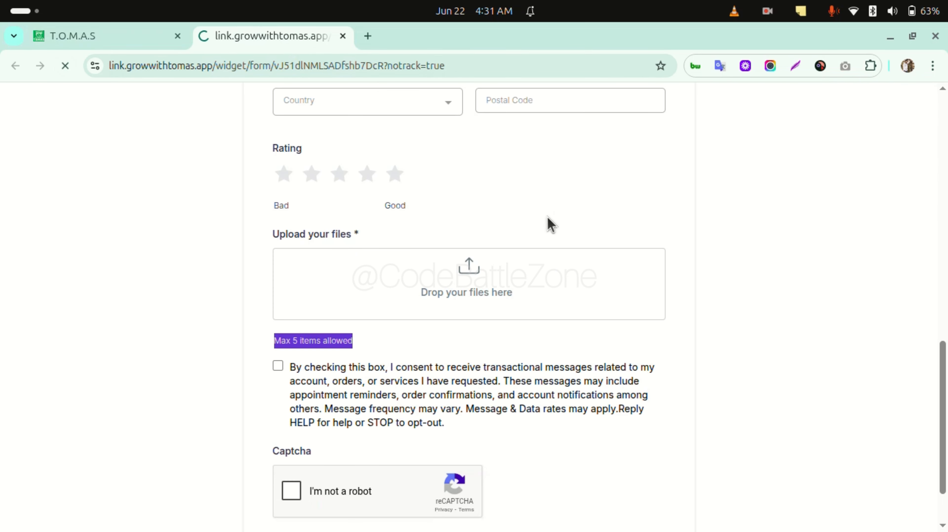
scroll(469, 359, "down", 2)
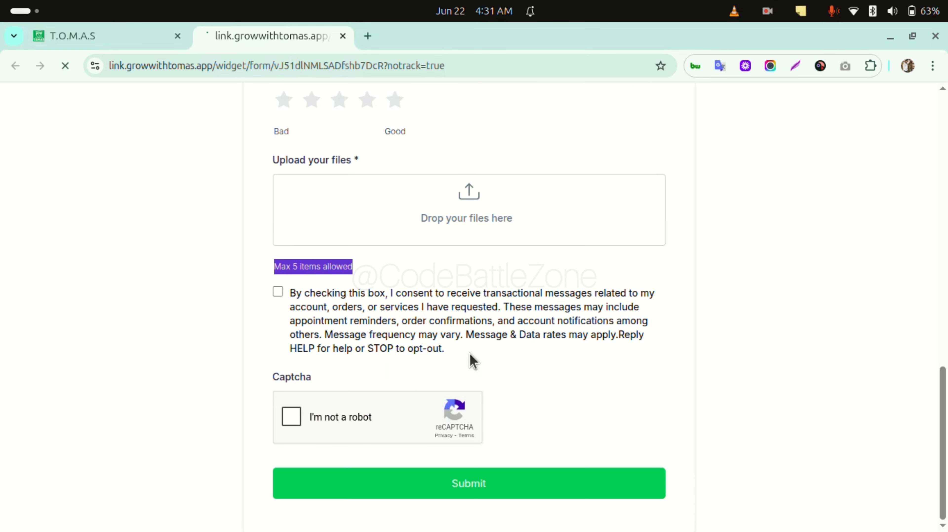
scroll(470, 359, "up", 12)
scroll(467, 357, "up", 5)
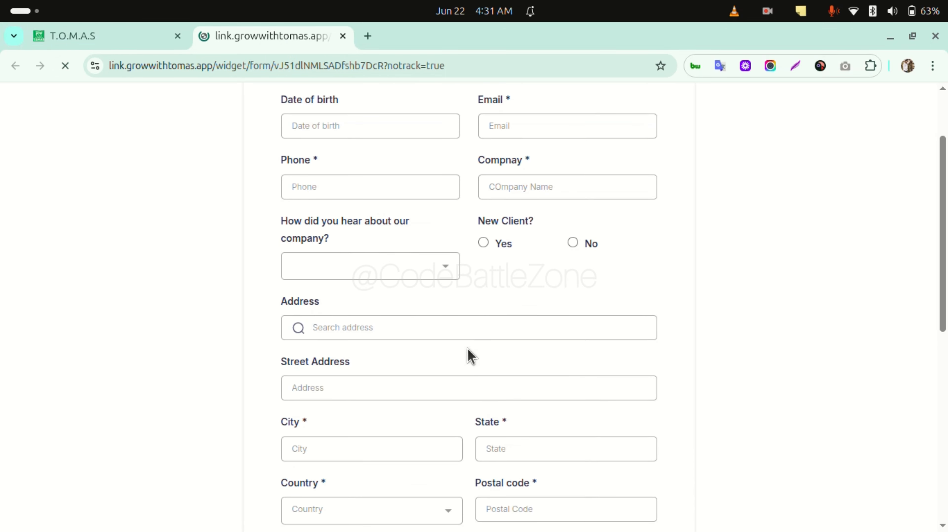
scroll(556, 288, "down", 10)
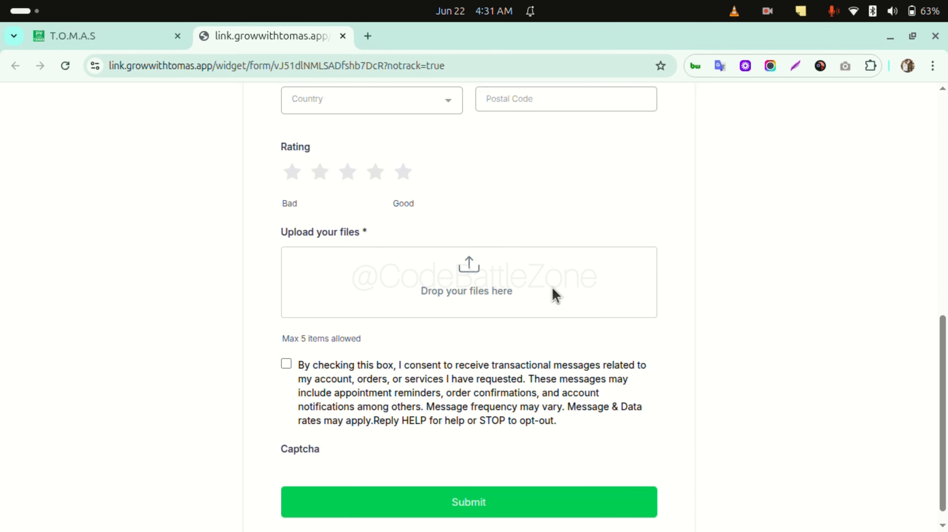
Look over the top of the previewed form and switch back to the form builder's layout settings
scroll(555, 289, "up", 10)
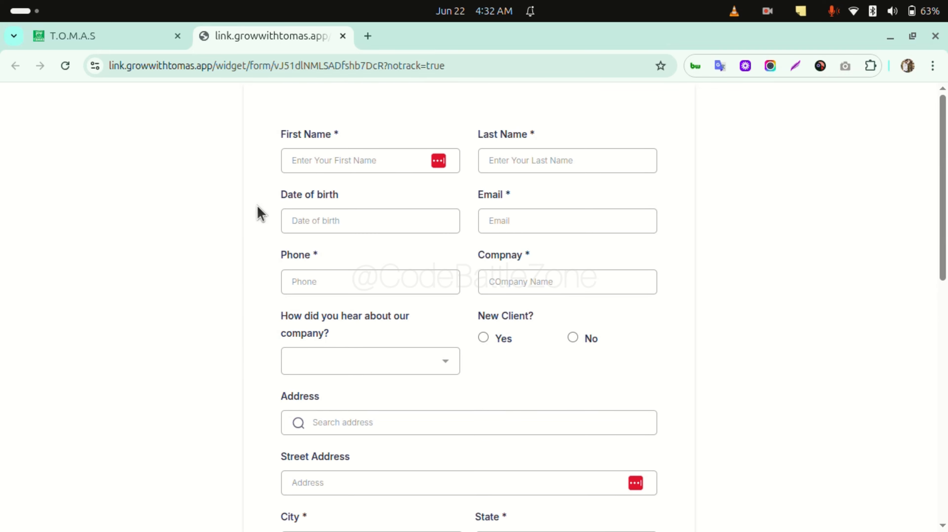
left_click(122, 36)
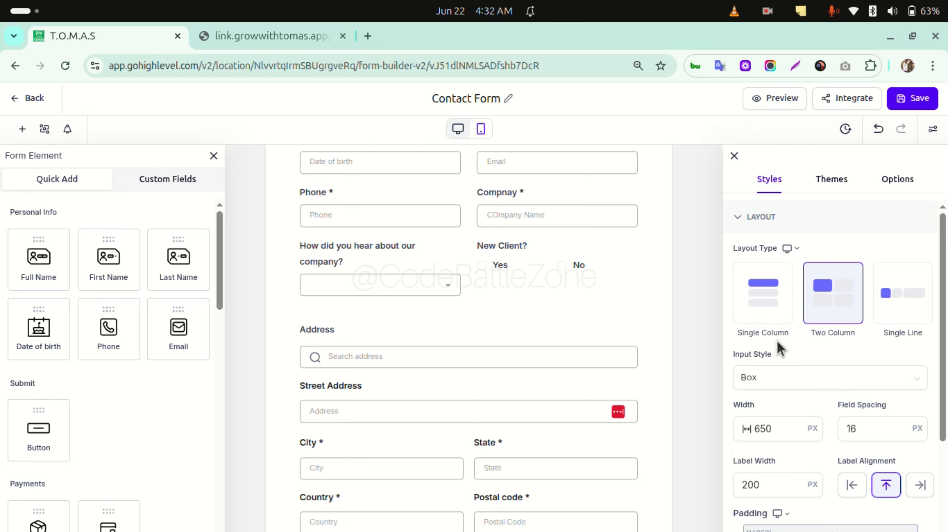
scroll(784, 392, "down", 2)
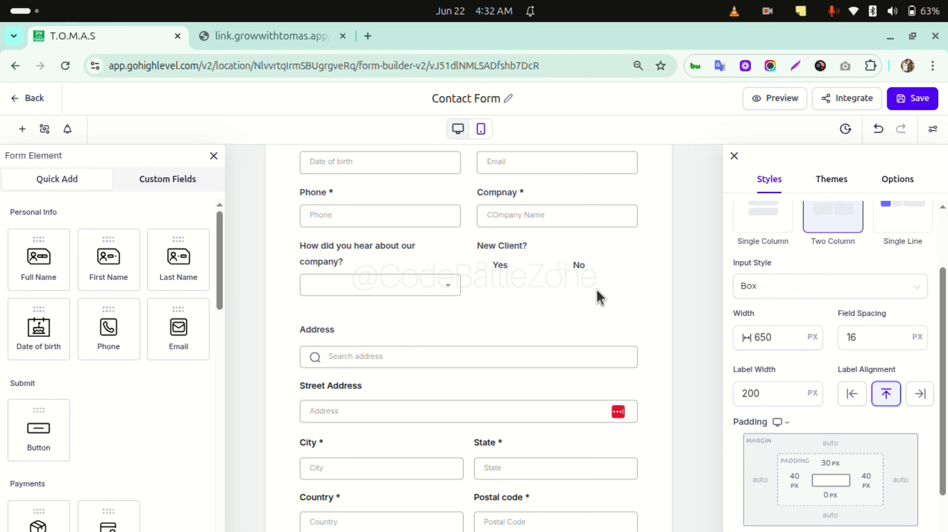
Try the Single Line layout type on the form and set it back to Two Column
scroll(598, 296, "up", 3)
scroll(879, 268, "up", 2)
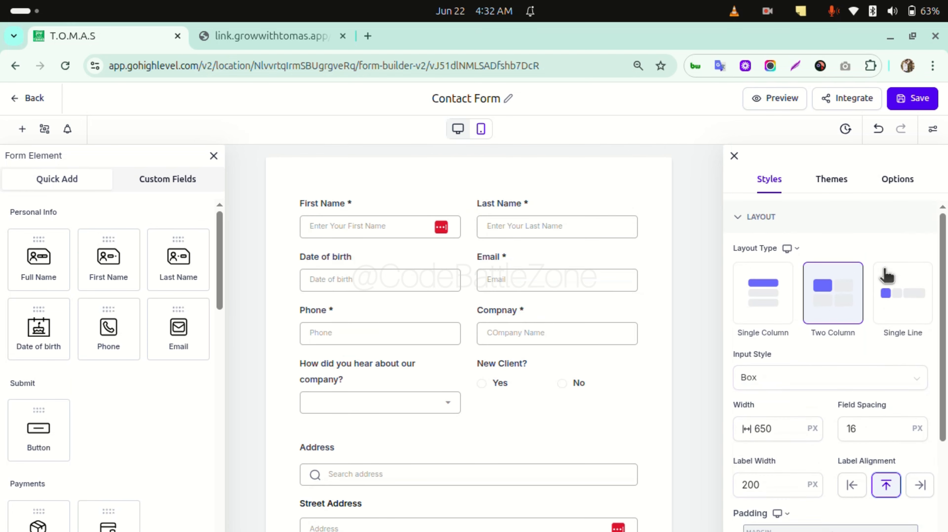
left_click(903, 330)
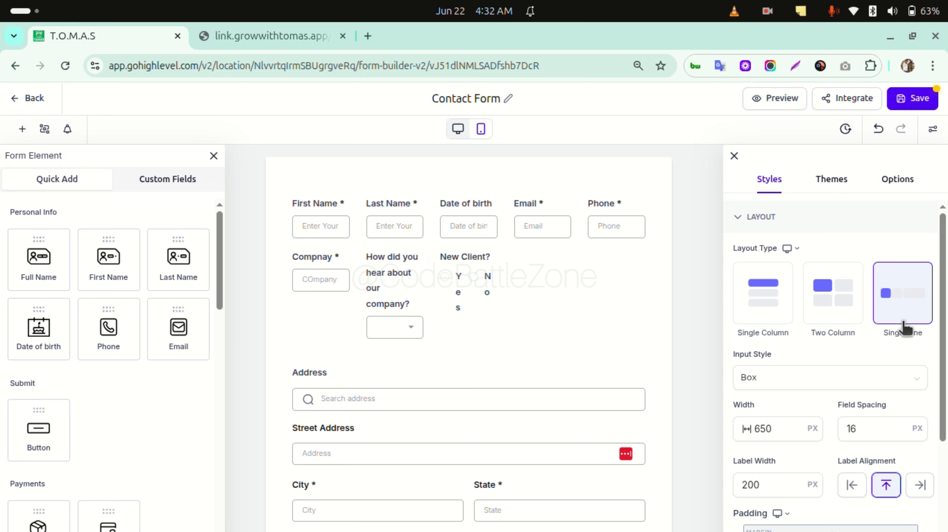
left_click(828, 307)
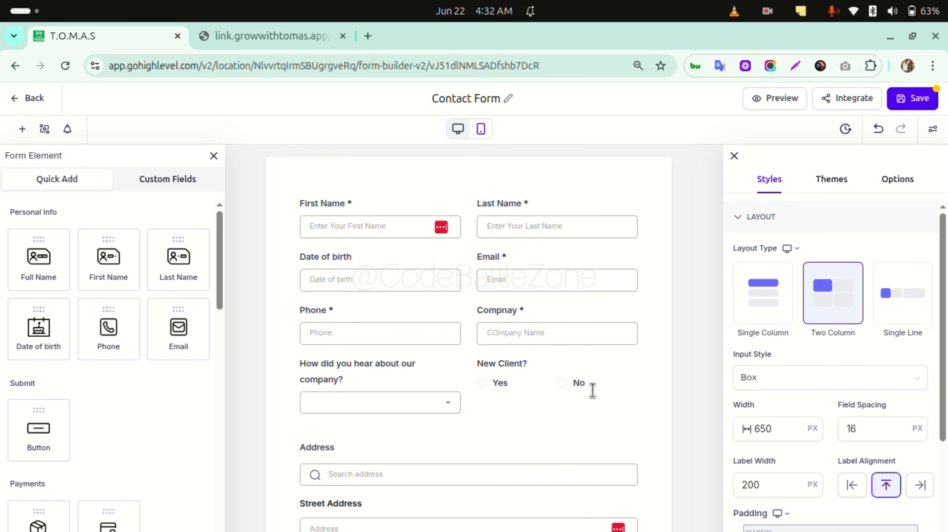
Change the form's input style to Line and check how the fields look
scroll(863, 429, "down", 3)
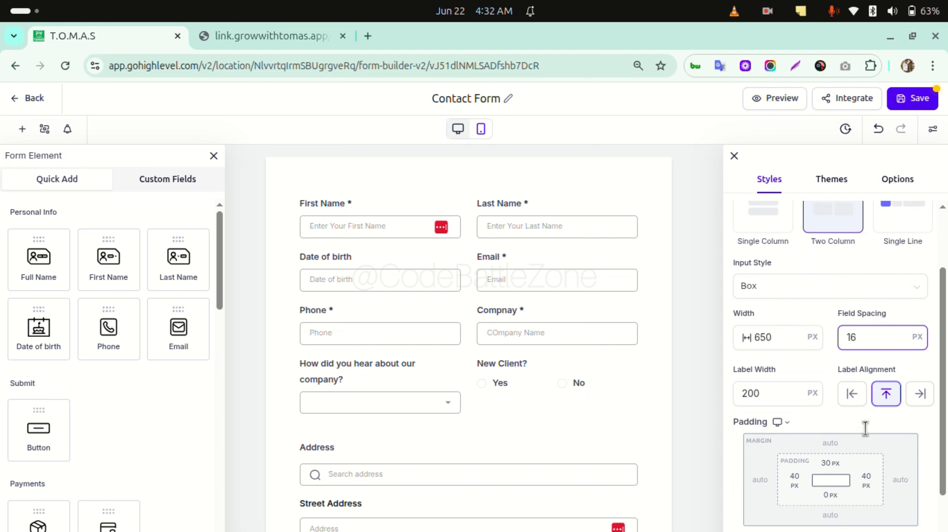
left_click(797, 291)
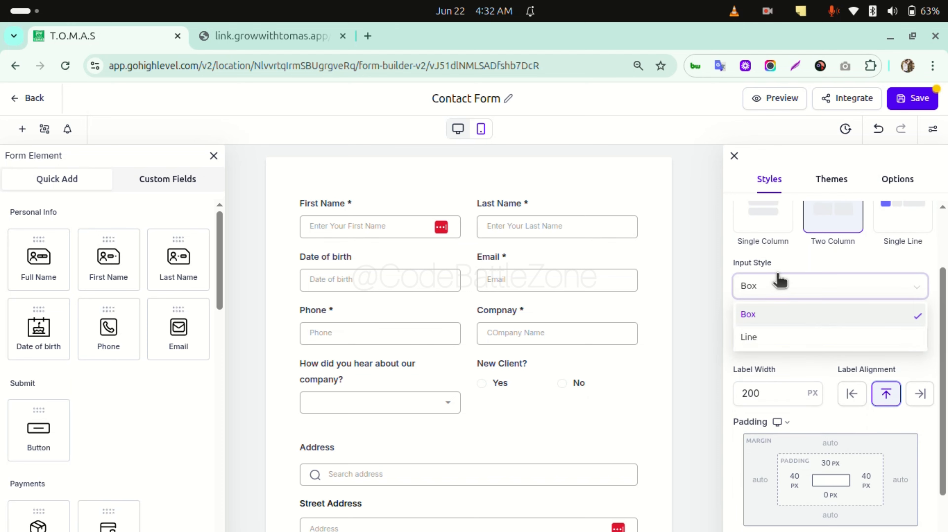
left_click(763, 338)
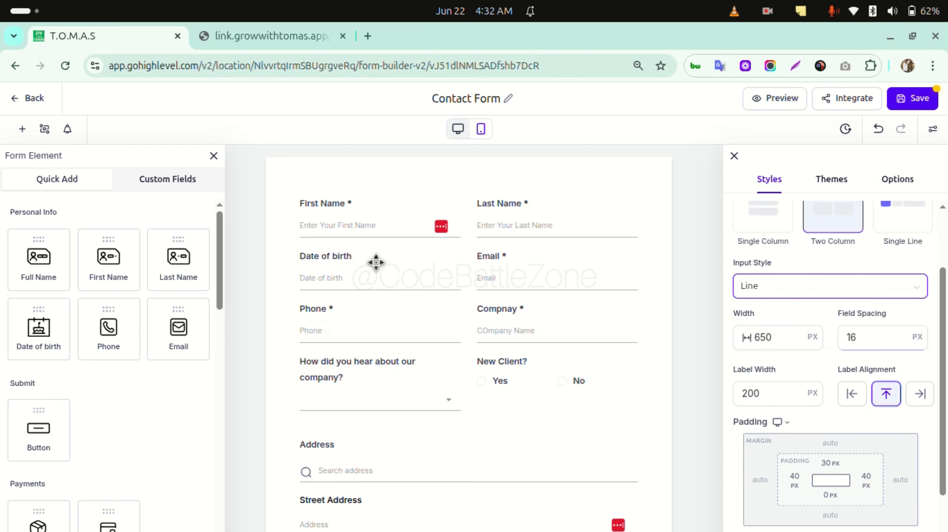
scroll(423, 362, "down", 3)
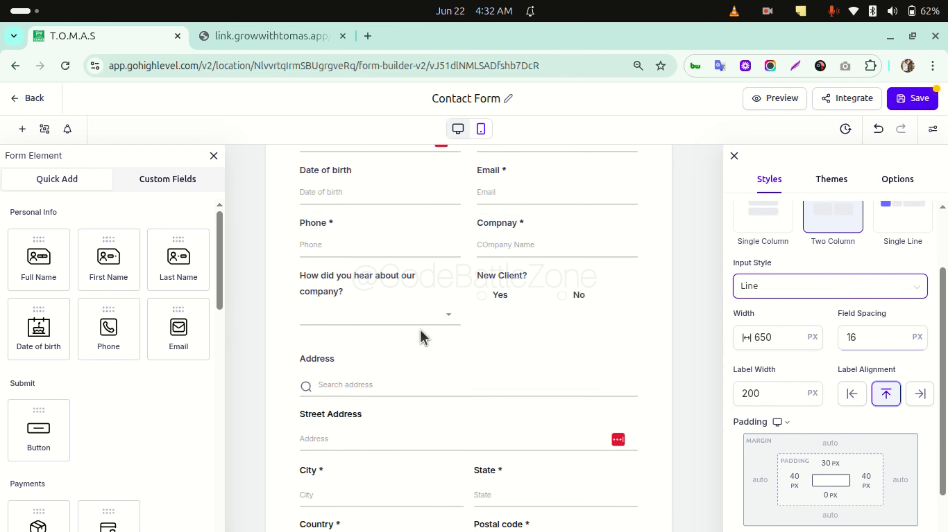
scroll(423, 338, "up", 3)
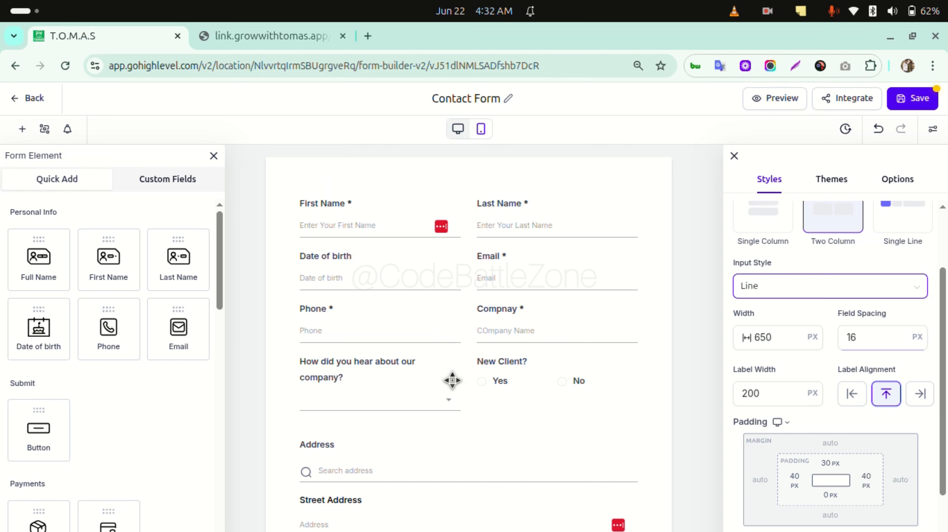
scroll(451, 383, "down", 5)
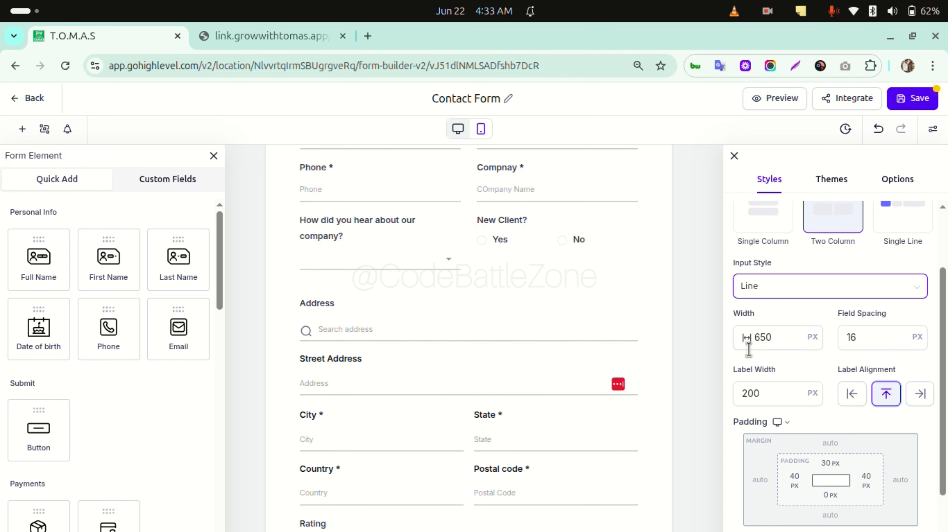
Try a form width of 850 px and set it back to 650 px
left_click(759, 339)
double_click(762, 340)
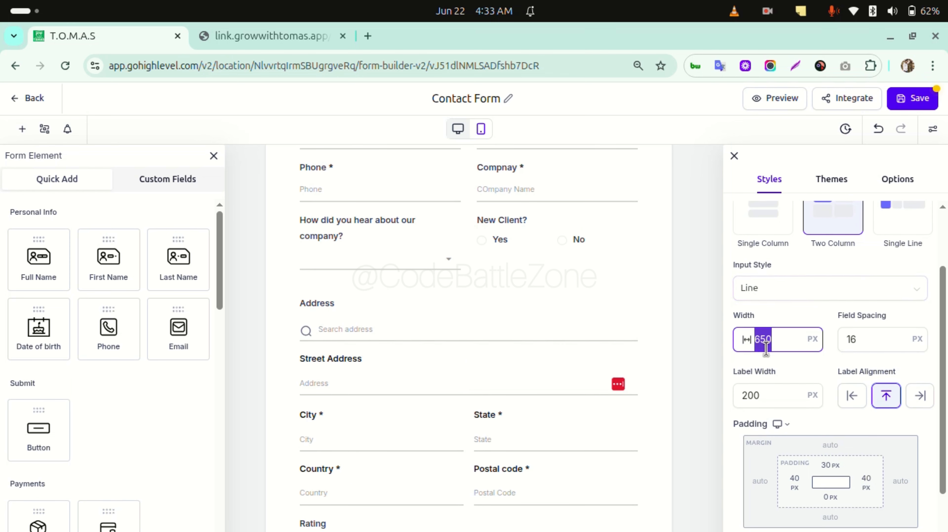
left_click(762, 341)
key("BackSpace")
type("8")
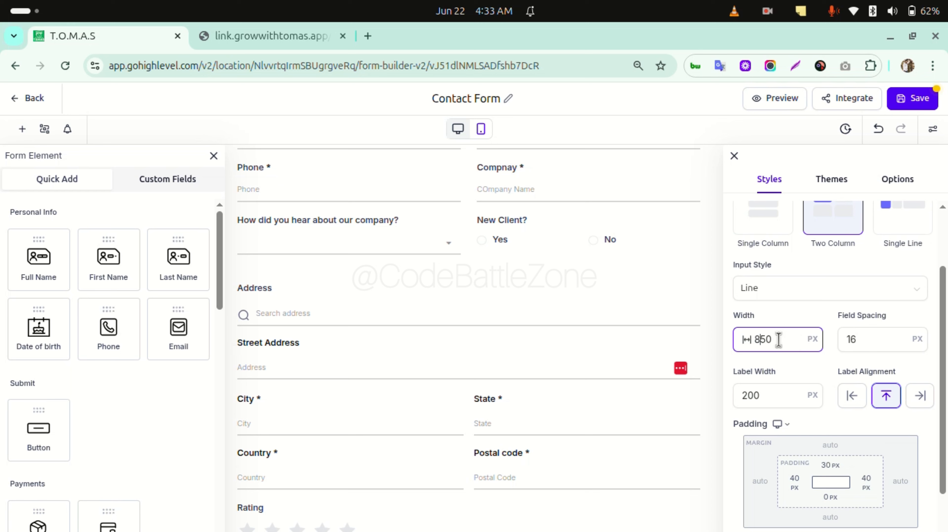
key("BackSpace")
type("6")
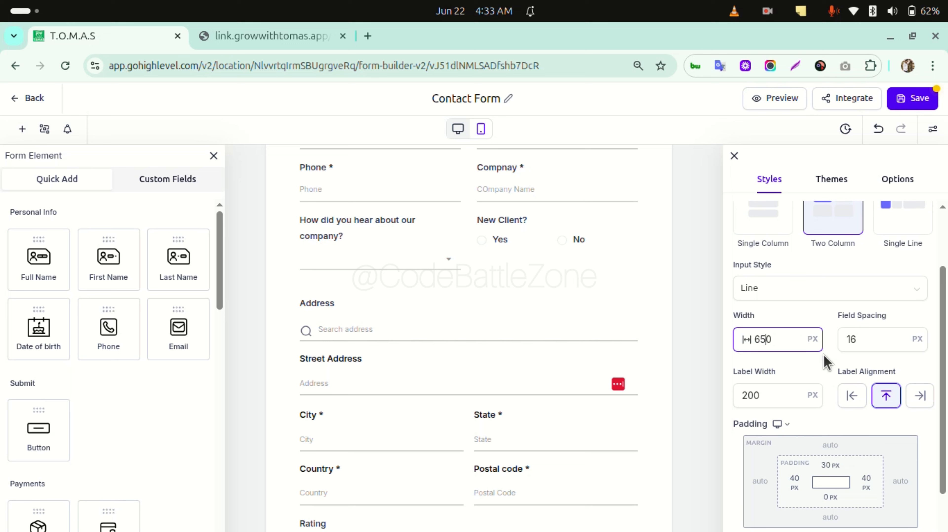
Try a field spacing of 0 px and set it back to 16 px
left_click(813, 394)
scroll(813, 394, "down", 3)
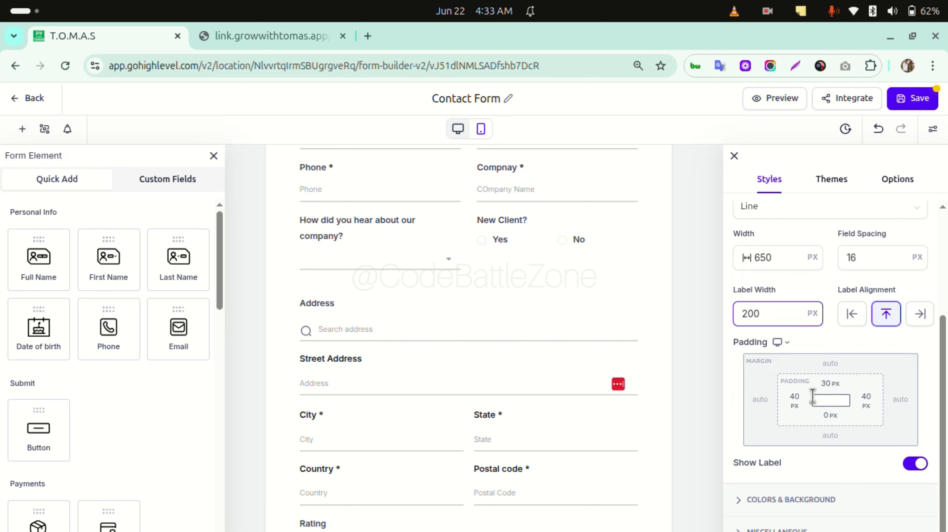
left_click(866, 264)
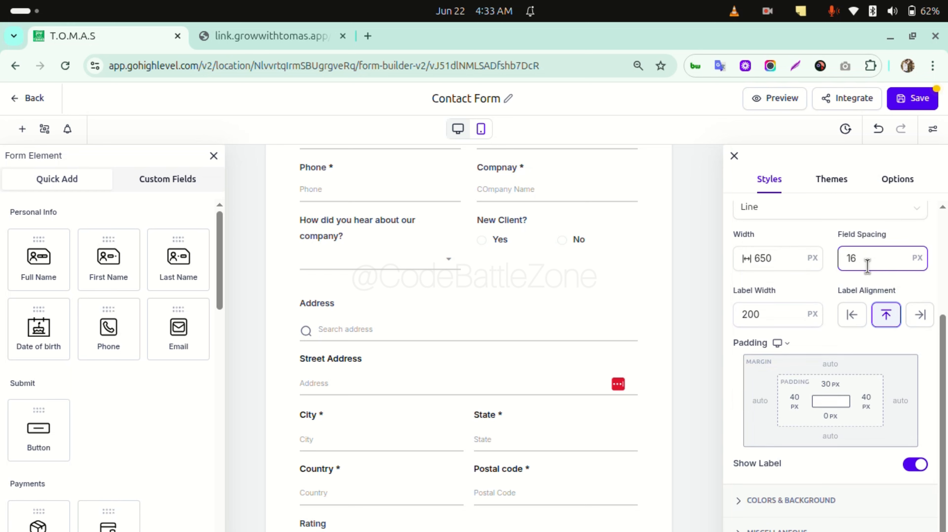
double_click(867, 259)
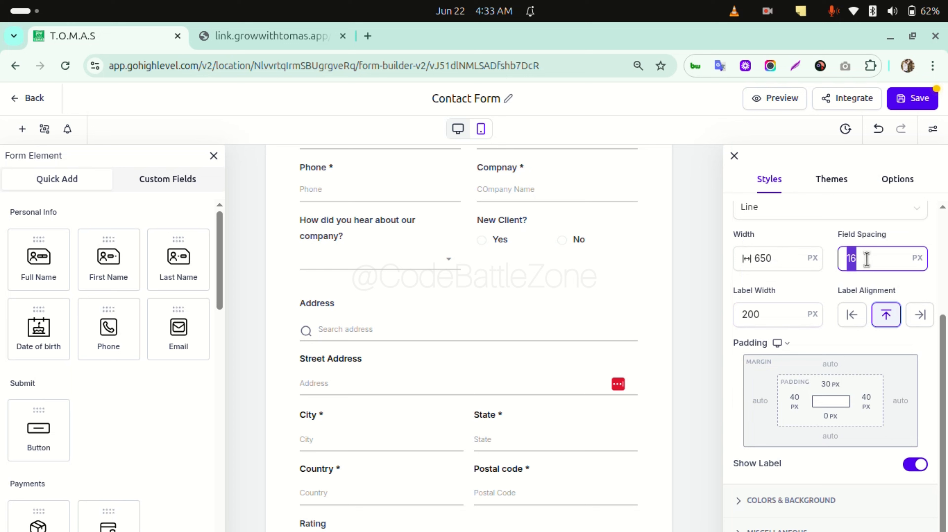
type("0")
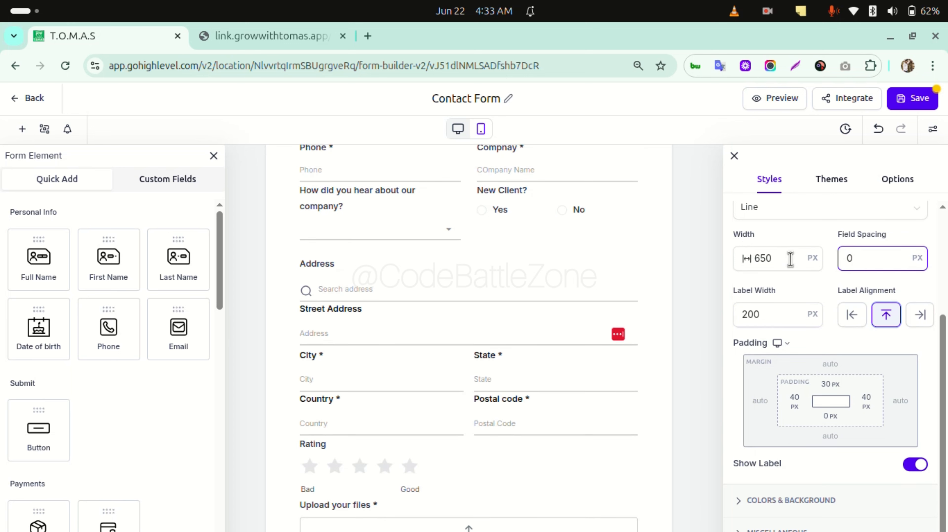
double_click(857, 259)
type("16")
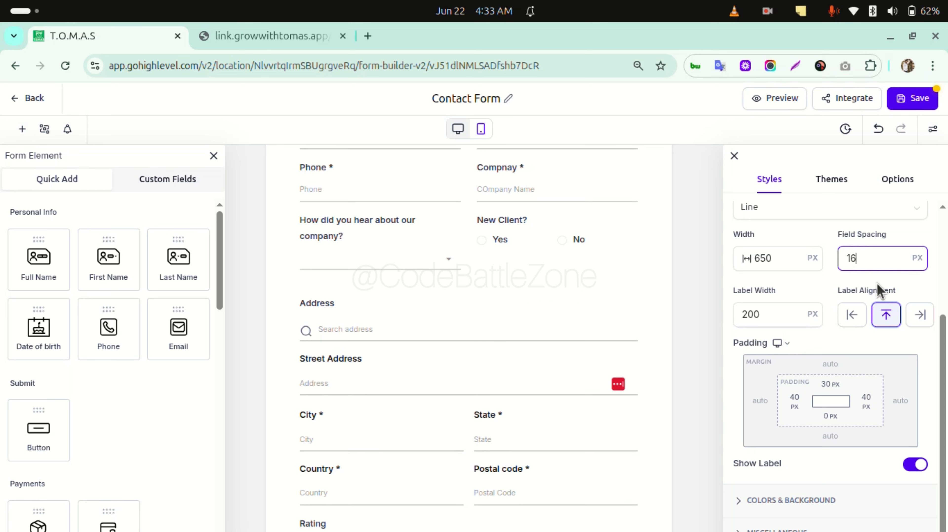
left_click(847, 239)
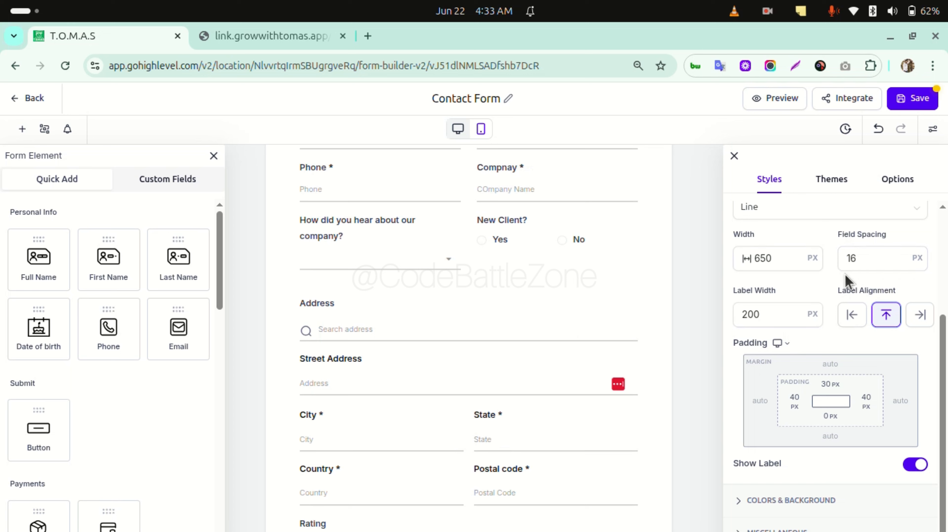
Set the form's left and right padding to 20 px each and check the spacing down the whole form
scroll(824, 363, "down", 2)
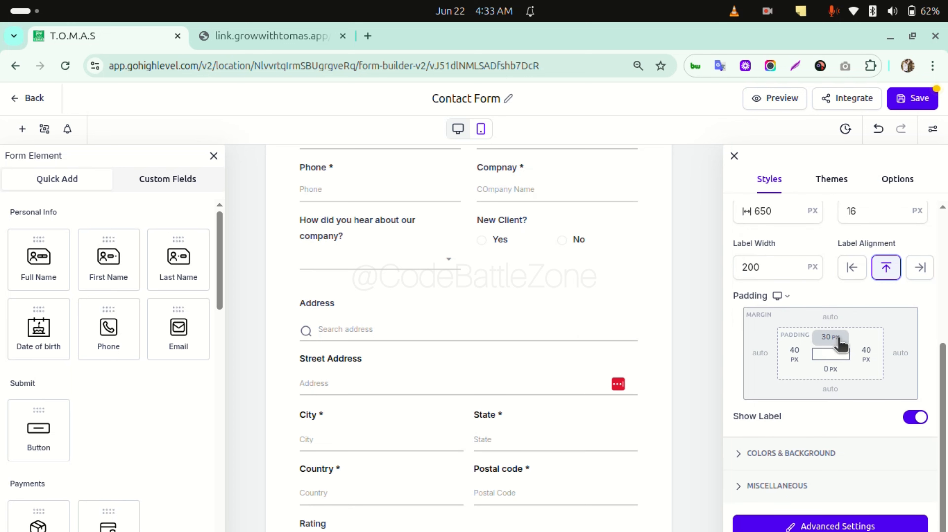
left_click(794, 354)
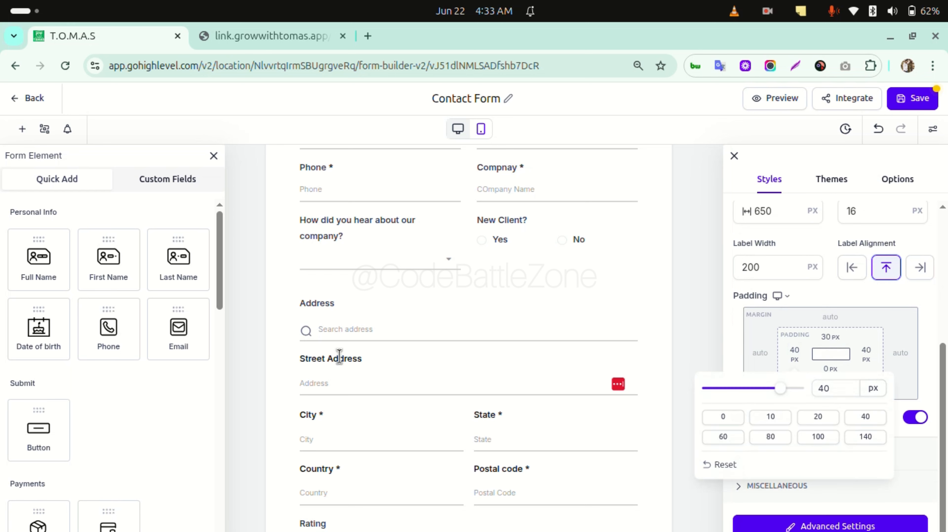
left_click(803, 420)
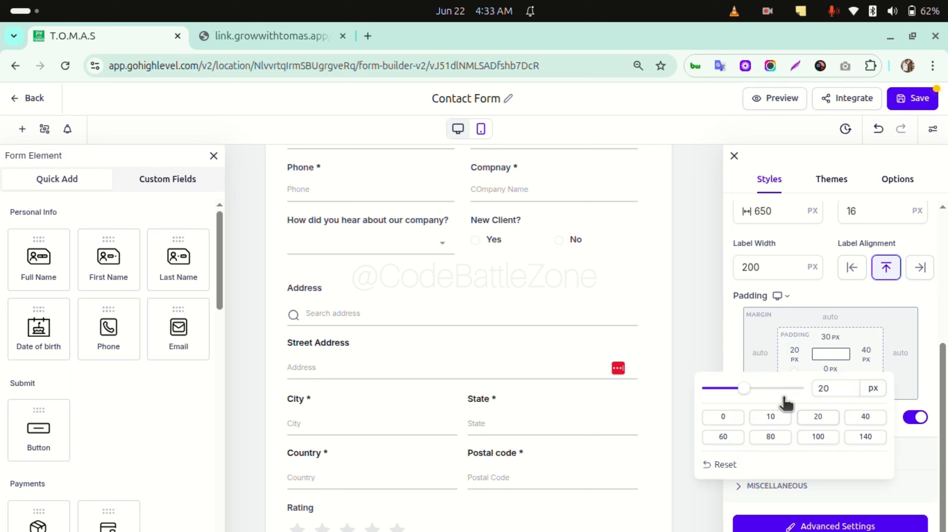
left_click(866, 353)
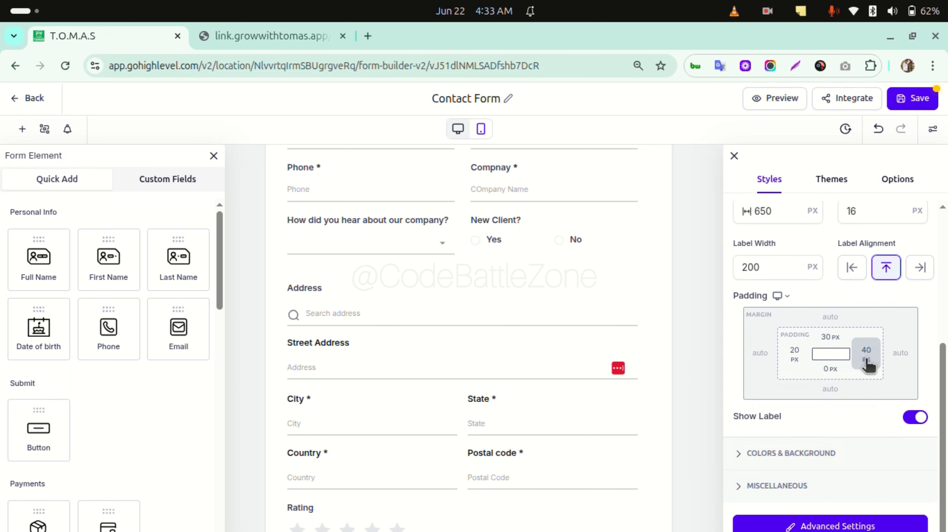
left_click(865, 353)
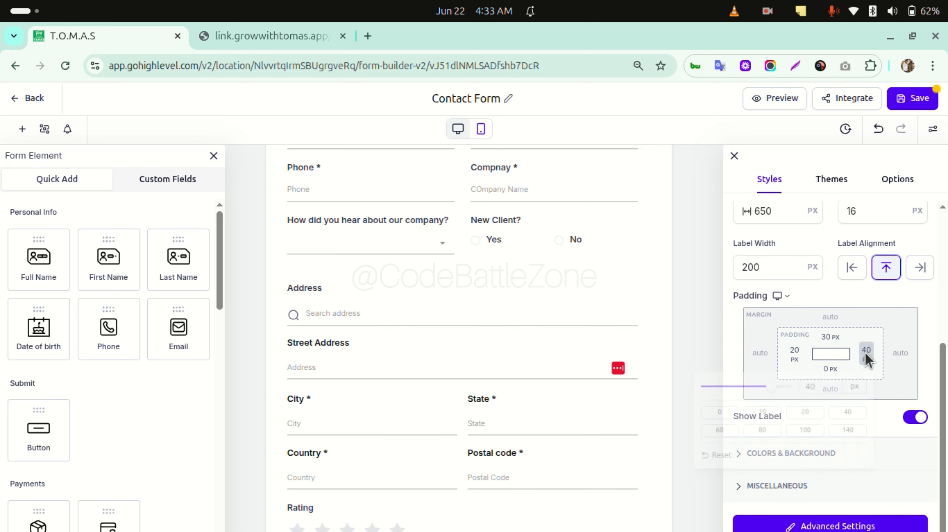
left_click(797, 418)
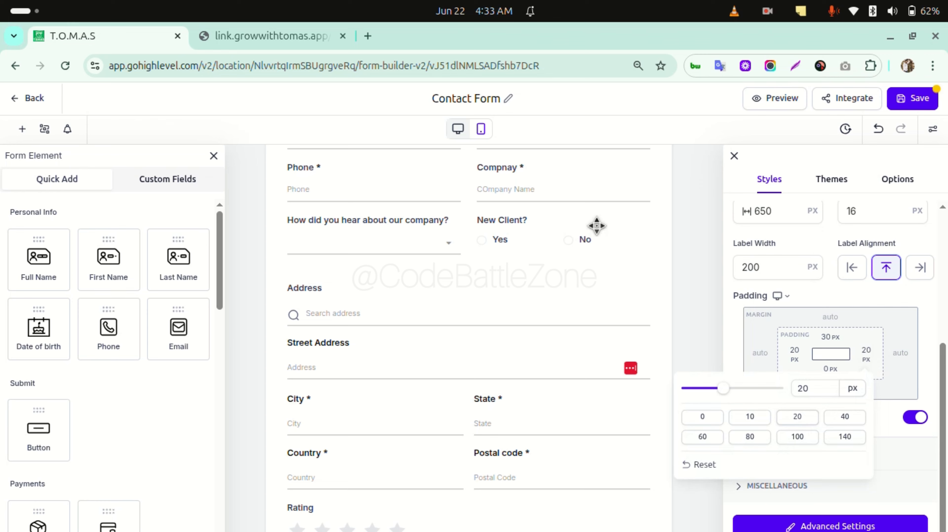
left_click(686, 253)
scroll(543, 324, "up", 4)
scroll(544, 324, "down", 7)
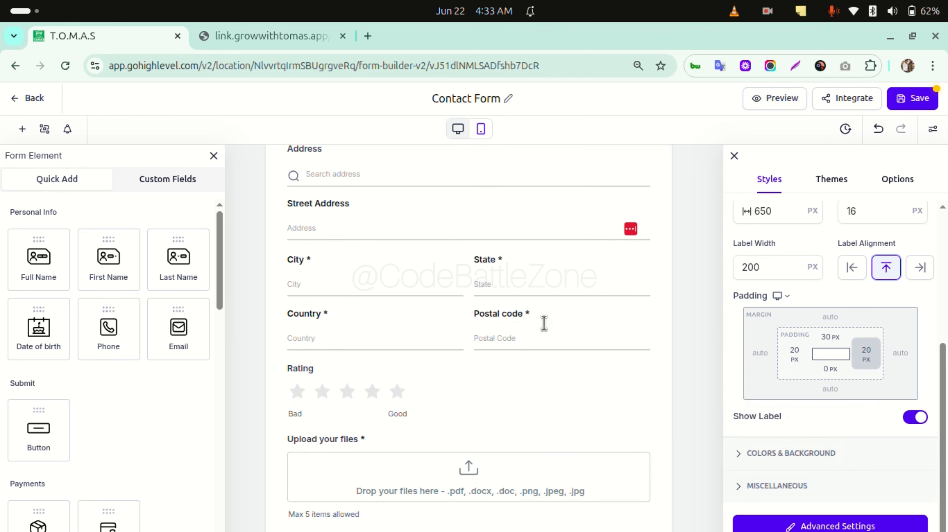
scroll(543, 324, "down", 3)
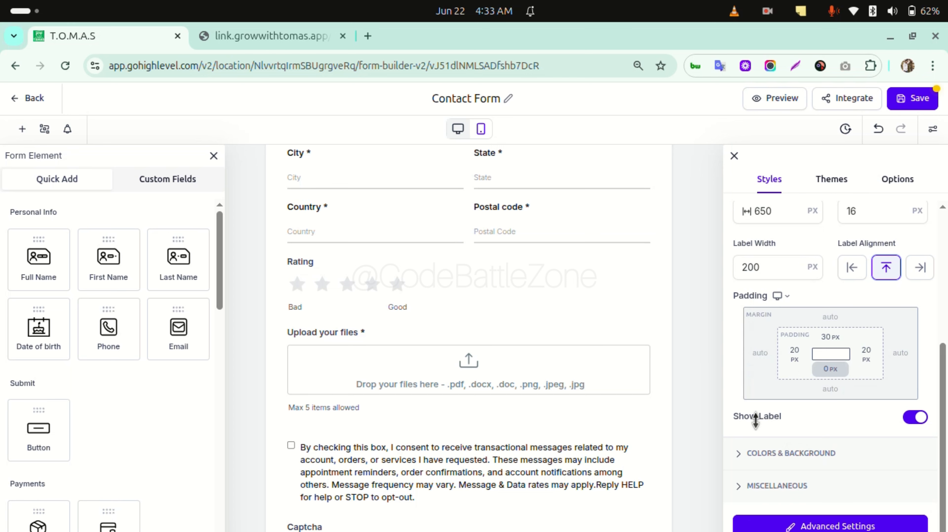
scroll(560, 311, "up", 10)
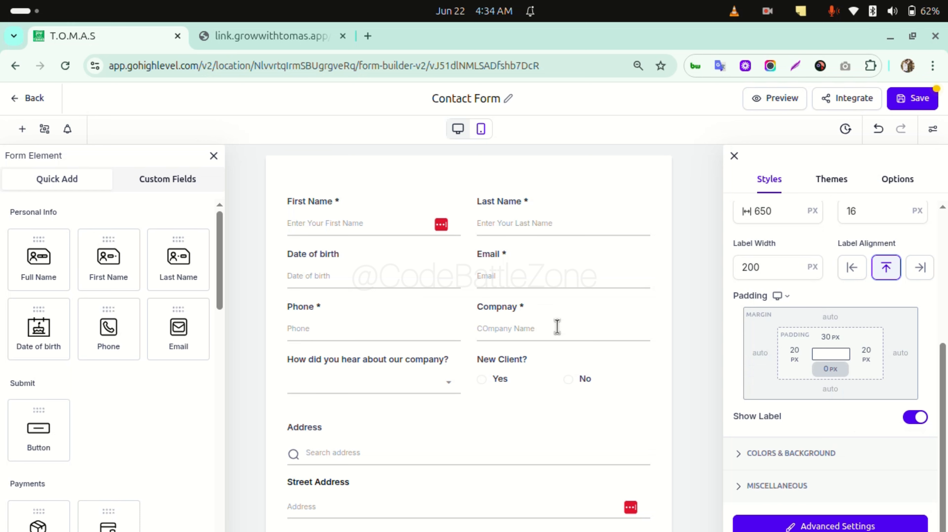
Try hiding the field labels across the form and turn Show Label back on
left_click(914, 420)
scroll(518, 392, "down", 5)
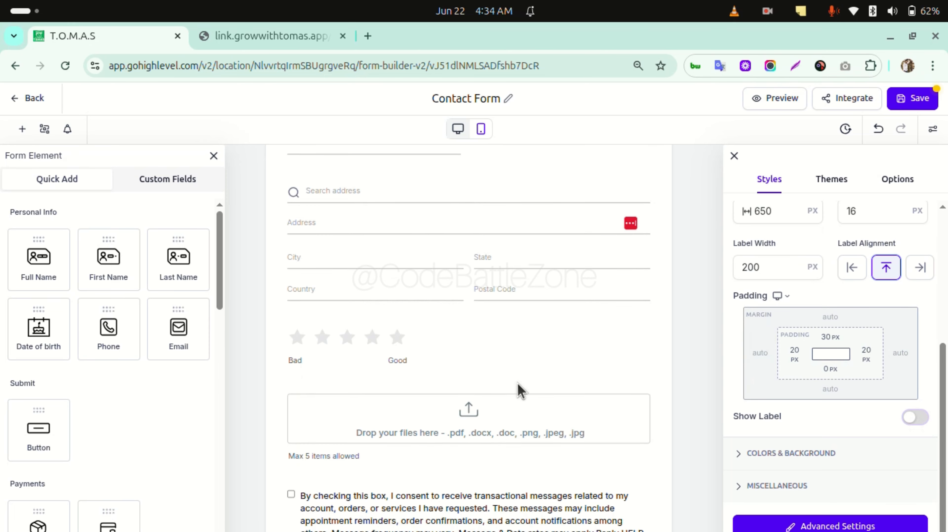
scroll(520, 391, "down", 2)
scroll(482, 389, "down", 3)
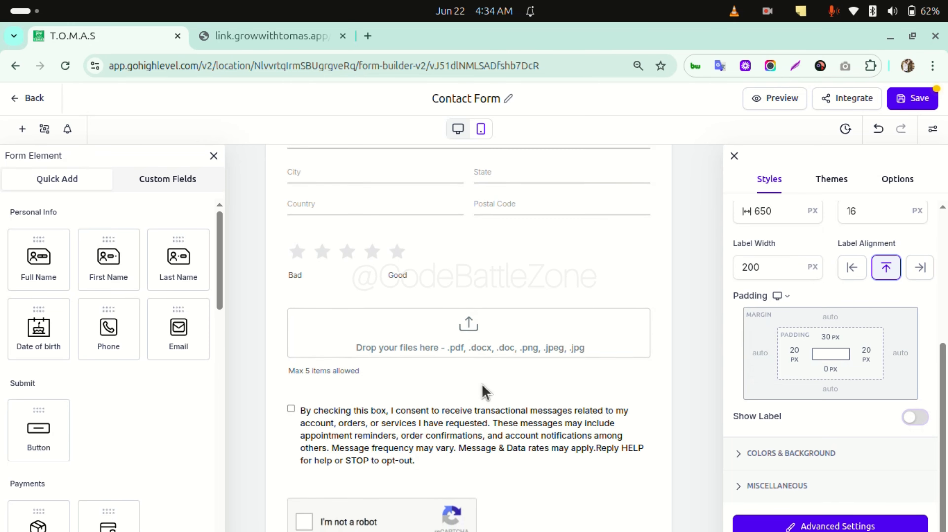
scroll(483, 390, "up", 10)
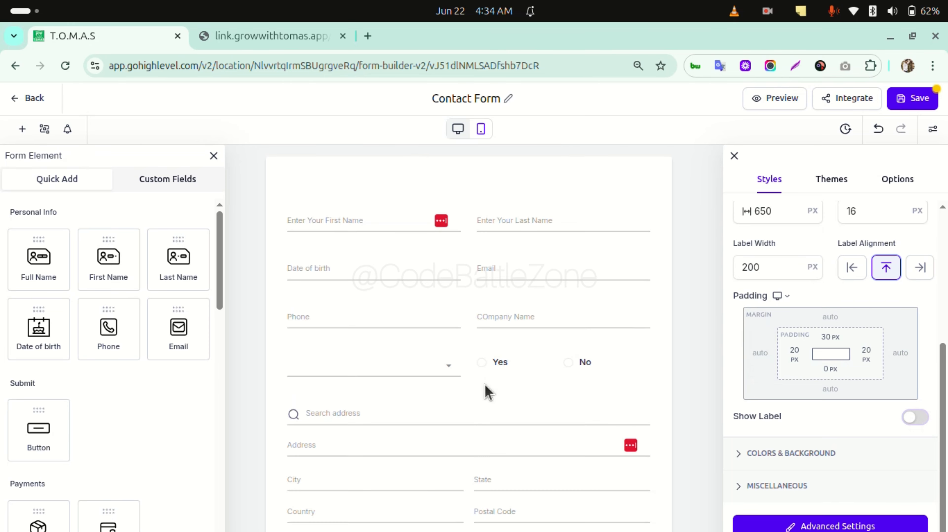
left_click(915, 420)
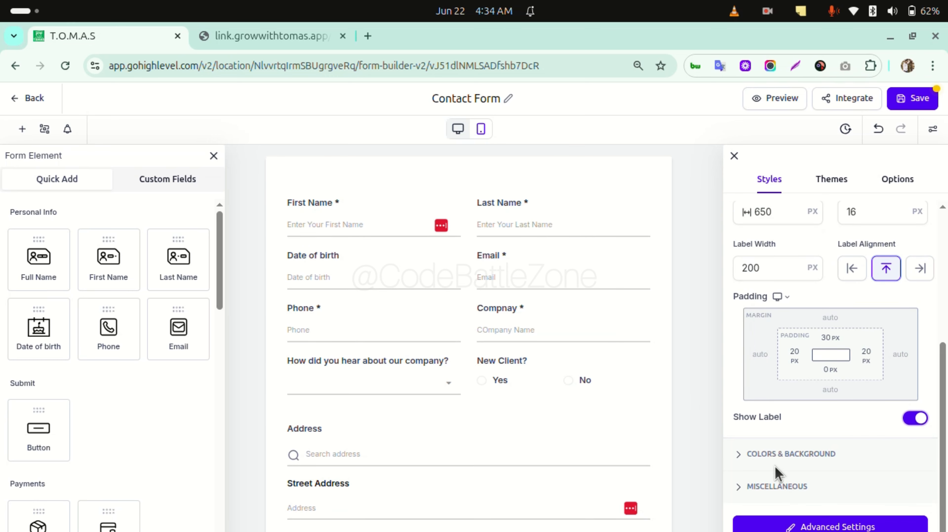
Review the form's Colors & Background settings, including the background image and header image options
left_click(785, 454)
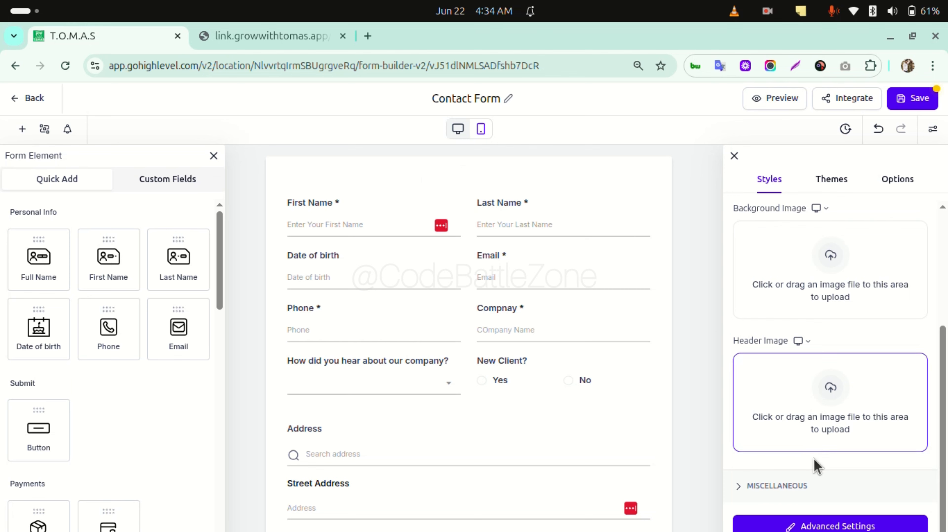
scroll(834, 352, "up", 5)
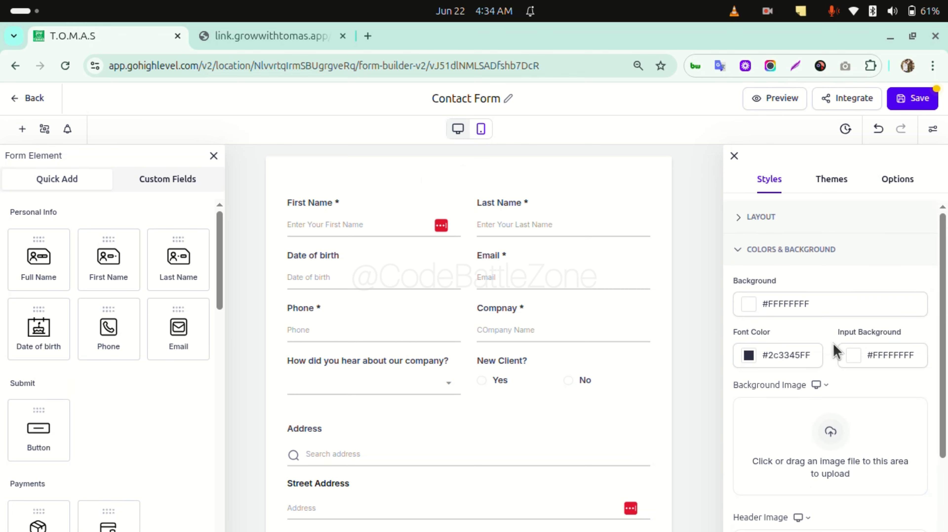
left_click(735, 251)
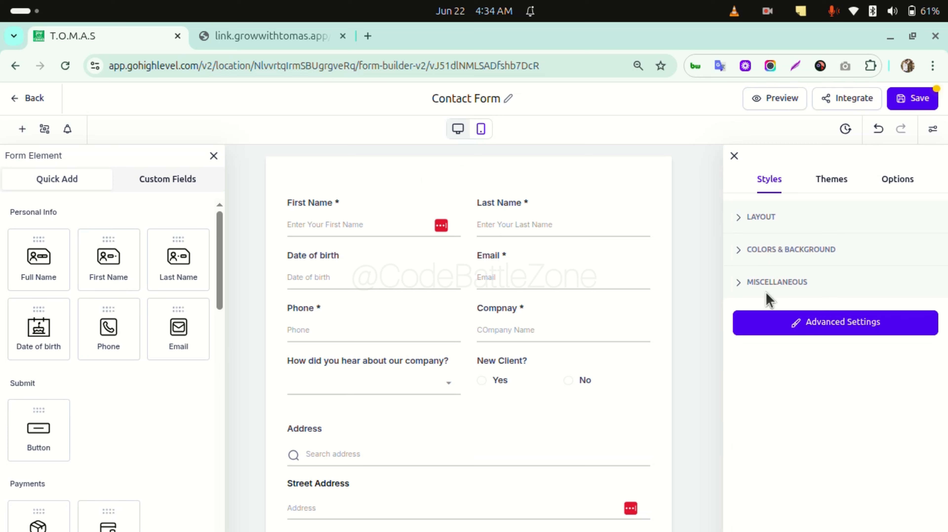
Try turning on Agency Branding below the Submit button and switch it off again
left_click(769, 282)
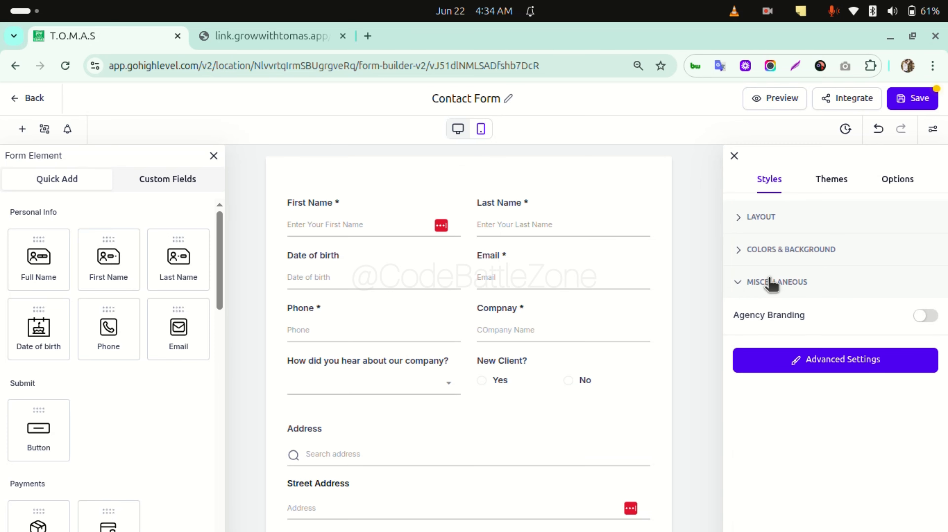
scroll(512, 389, "down", 12)
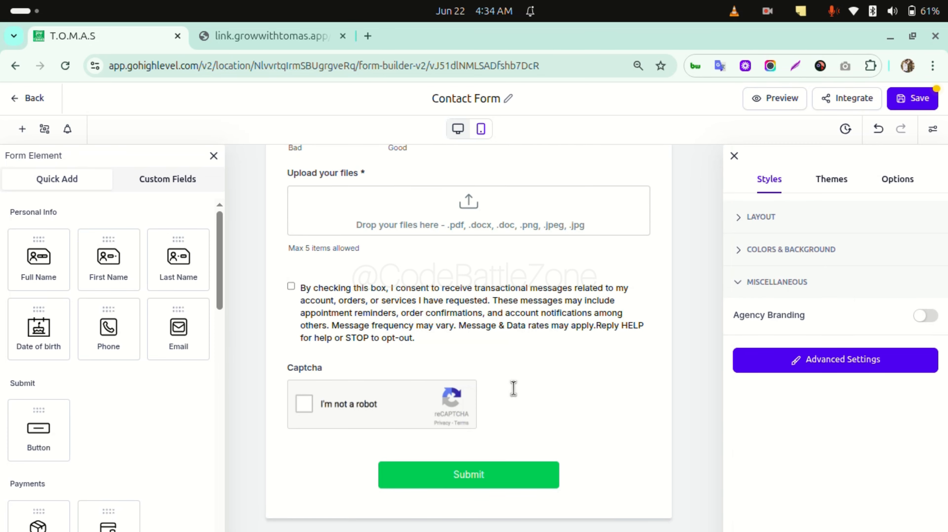
left_click(931, 318)
scroll(613, 388, "down", 1)
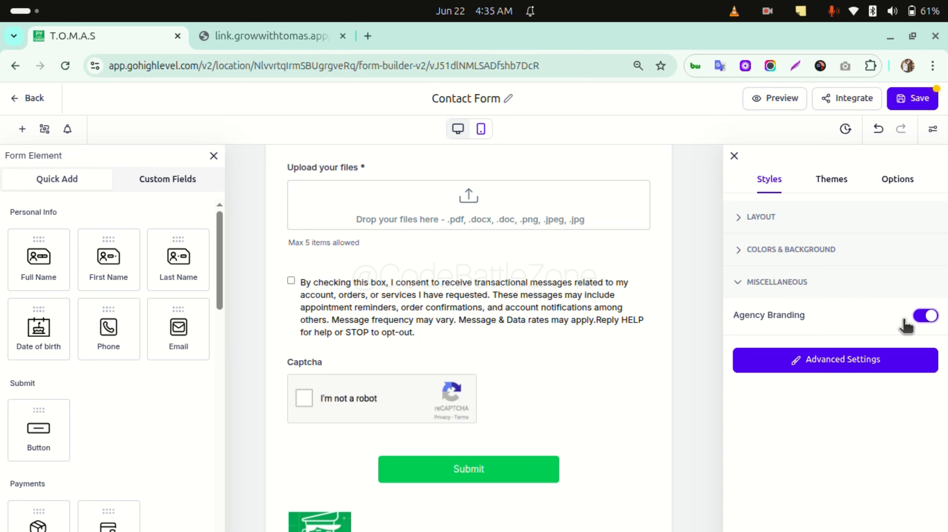
left_click(921, 317)
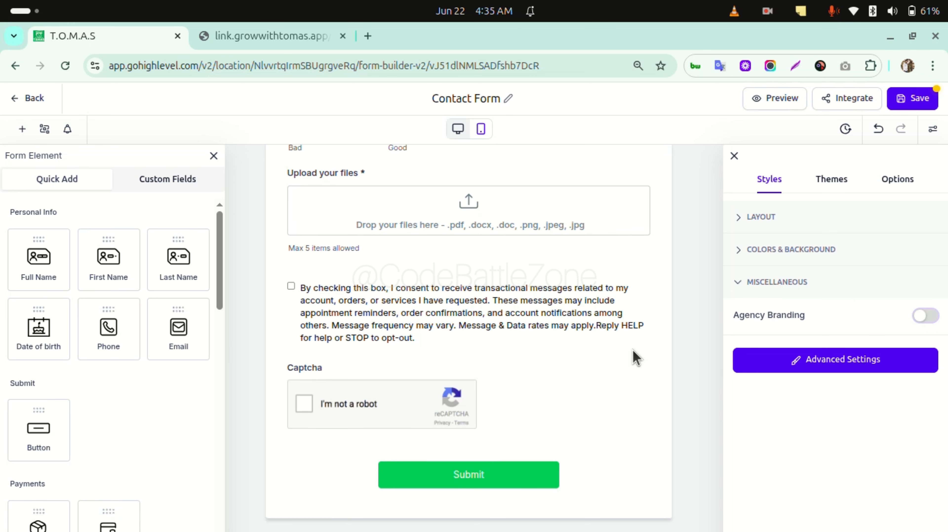
scroll(630, 358, "up", 5)
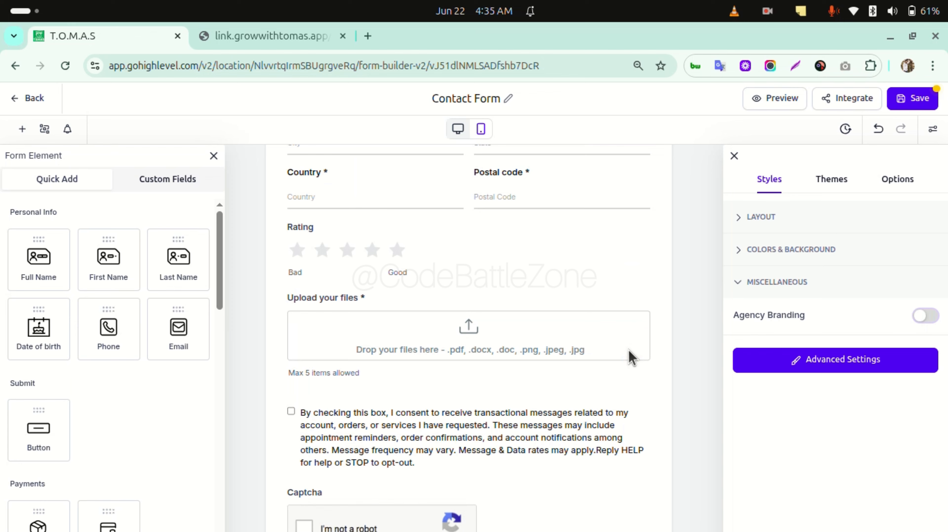
Open the advanced style settings and examine the form's border, corner radius and shadow options
scroll(630, 358, "up", 4)
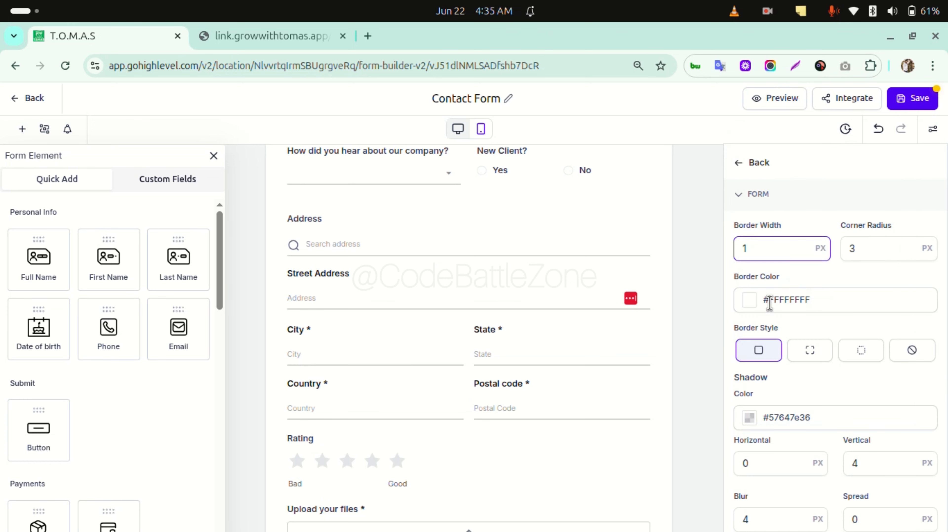
scroll(783, 376, "down", 3)
scroll(785, 371, "down", 1)
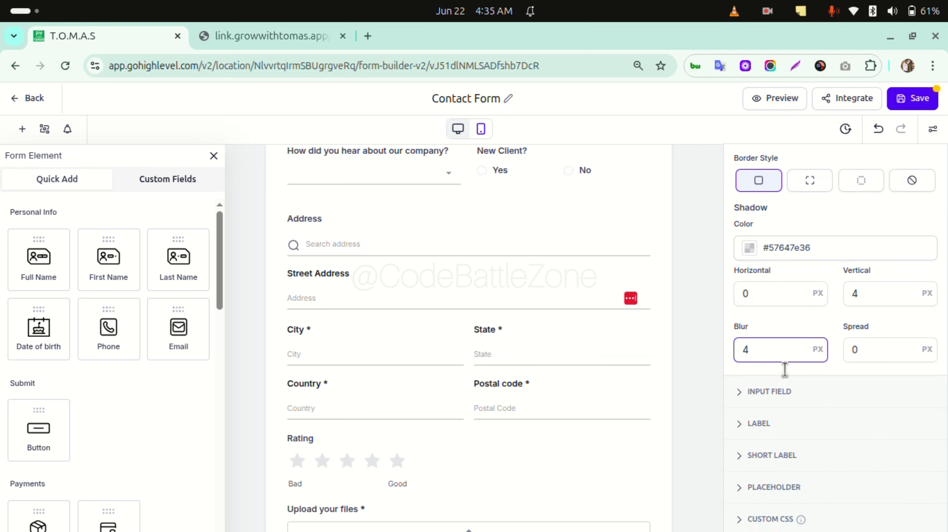
scroll(788, 390, "up", 4)
scroll(790, 392, "down", 5)
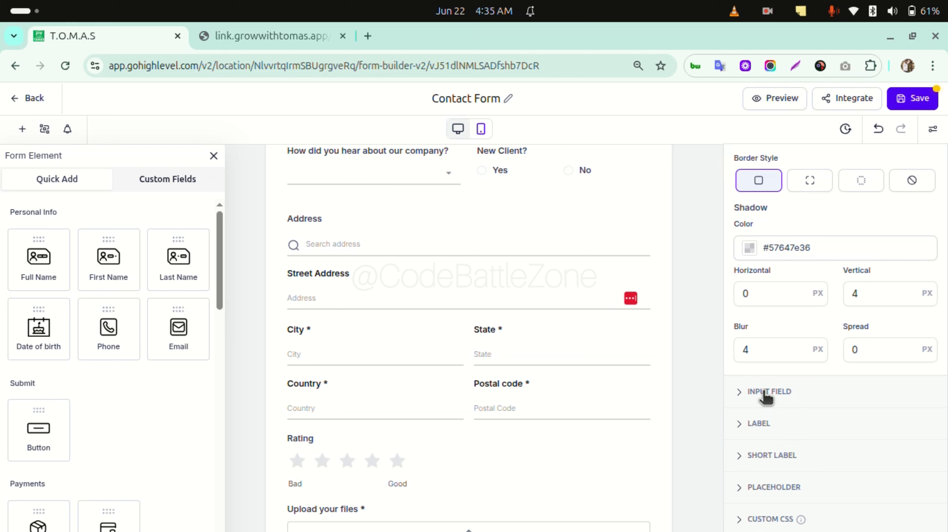
scroll(786, 349, "up", 3)
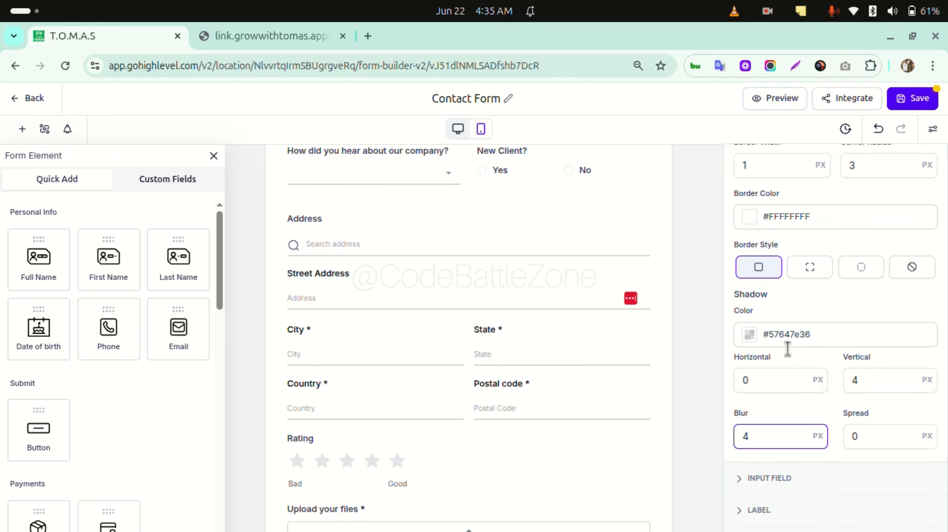
scroll(772, 317, "up", 1)
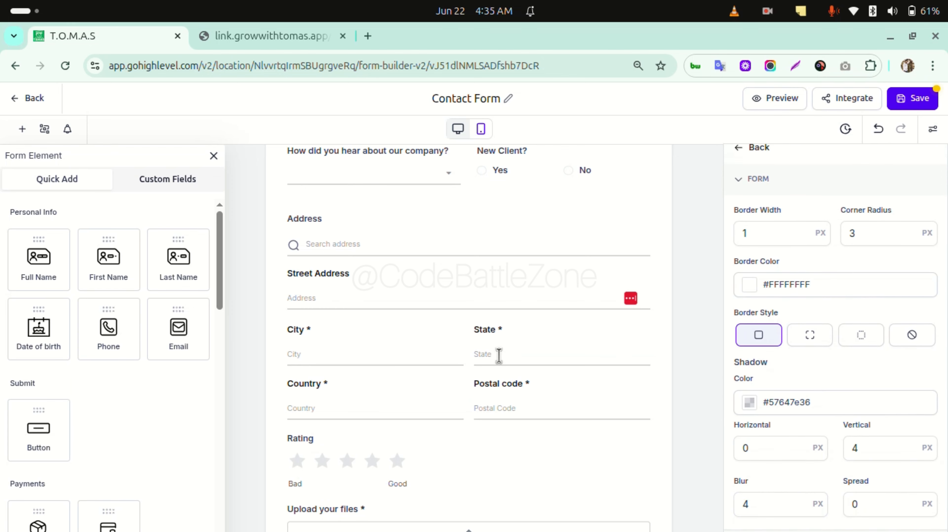
scroll(619, 307, "up", 2)
scroll(594, 281, "up", 3)
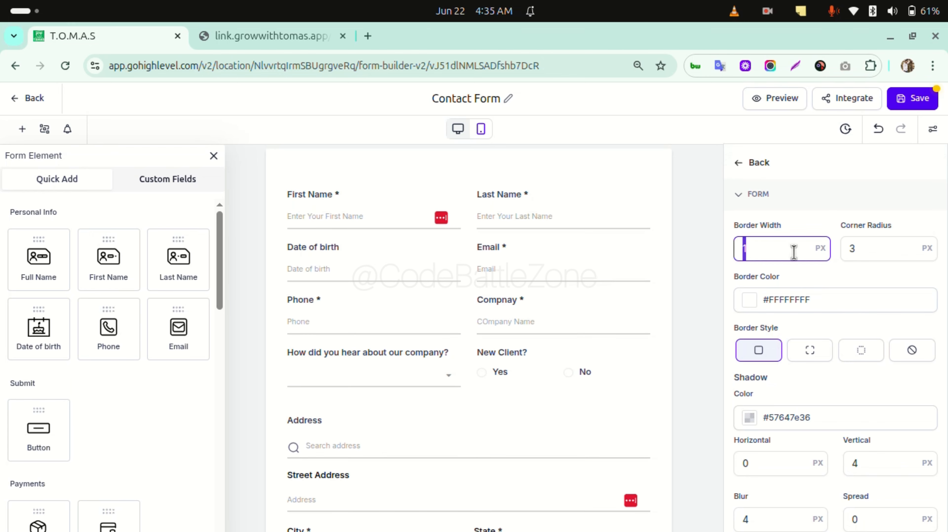
Set the form's corner radius to 30 px and check the rounded corners from top to end of the form
double_click(864, 250)
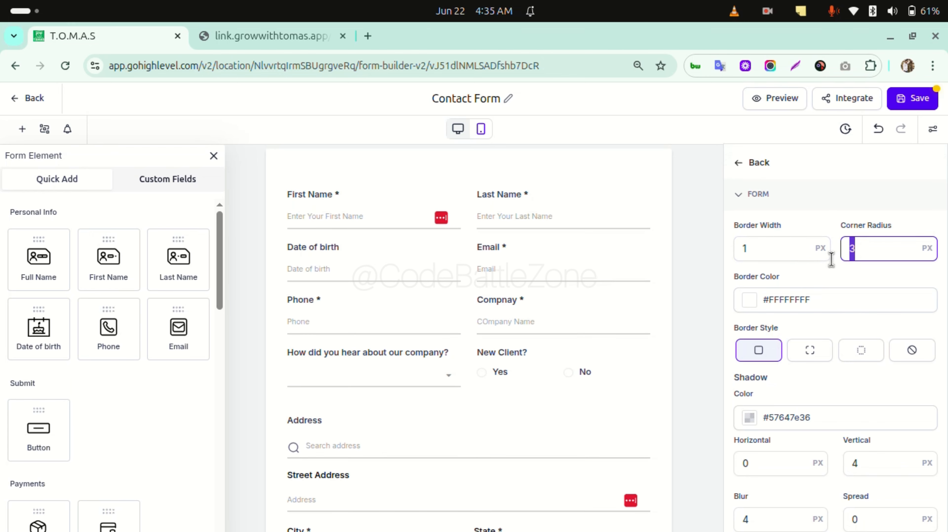
scroll(651, 210, "up", 1)
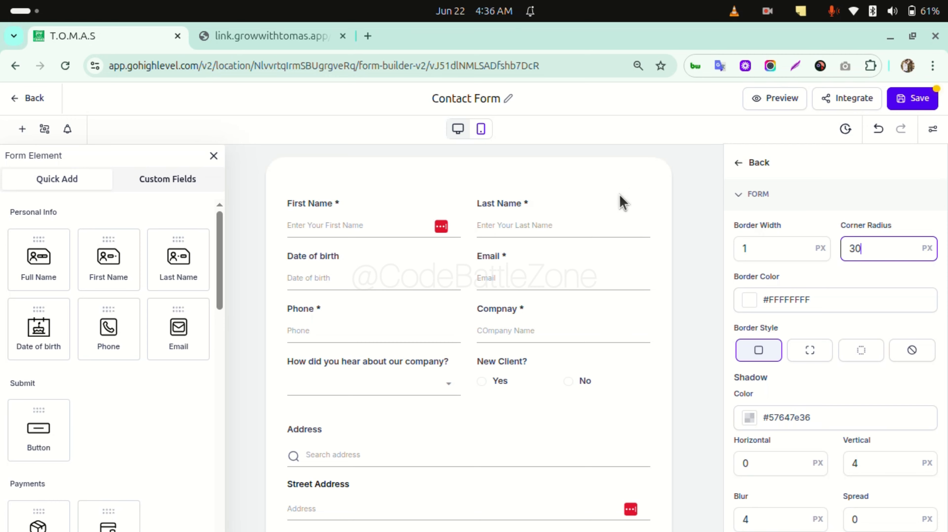
scroll(617, 336, "down", 8)
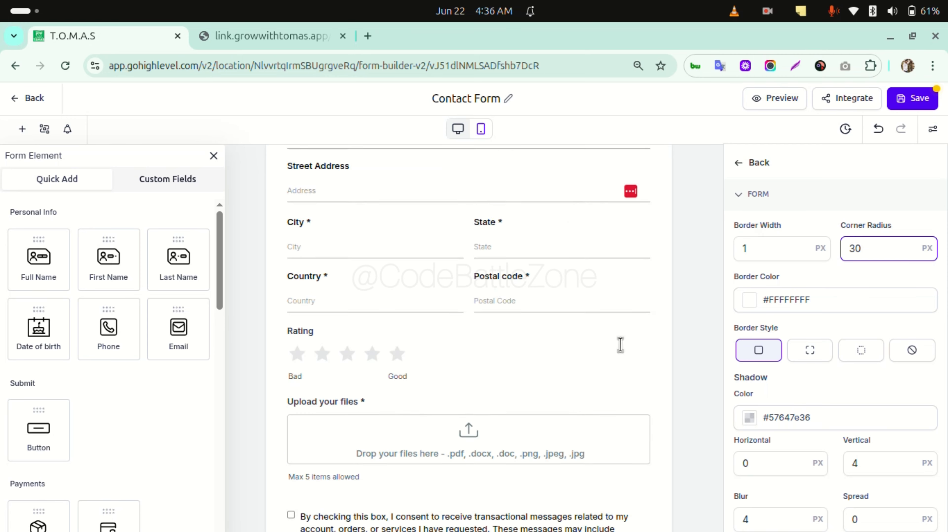
scroll(620, 345, "down", 5)
scroll(668, 201, "up", 12)
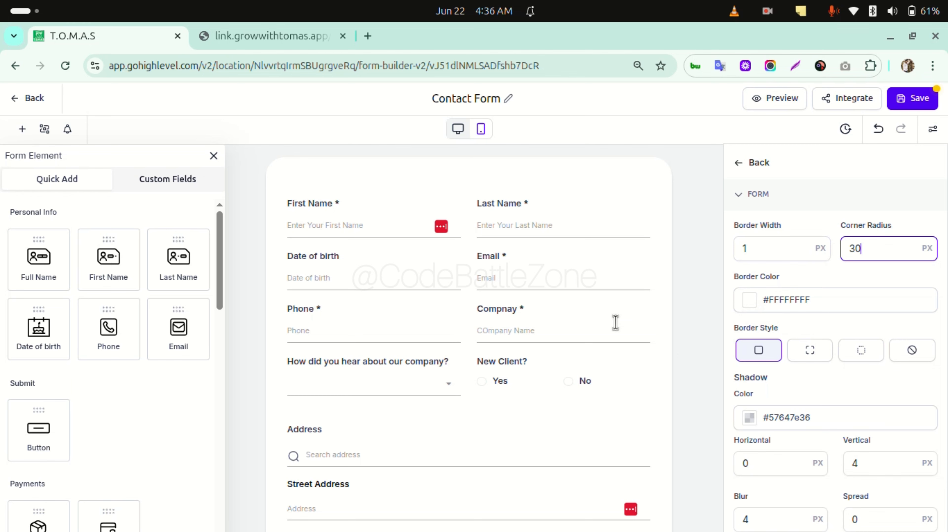
Examine the form's shadow color, horizontal, vertical, blur and spread settings against the form layout
scroll(647, 392, "down", 4)
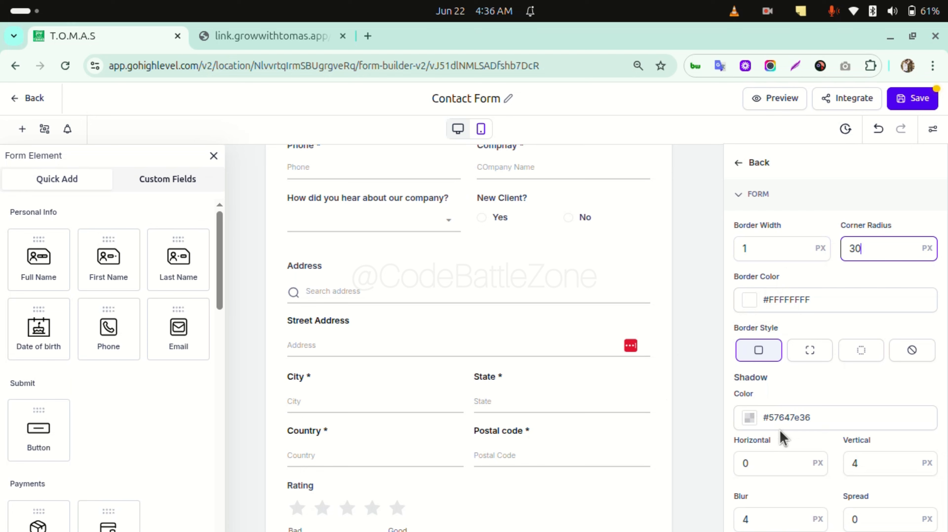
scroll(781, 436, "down", 3)
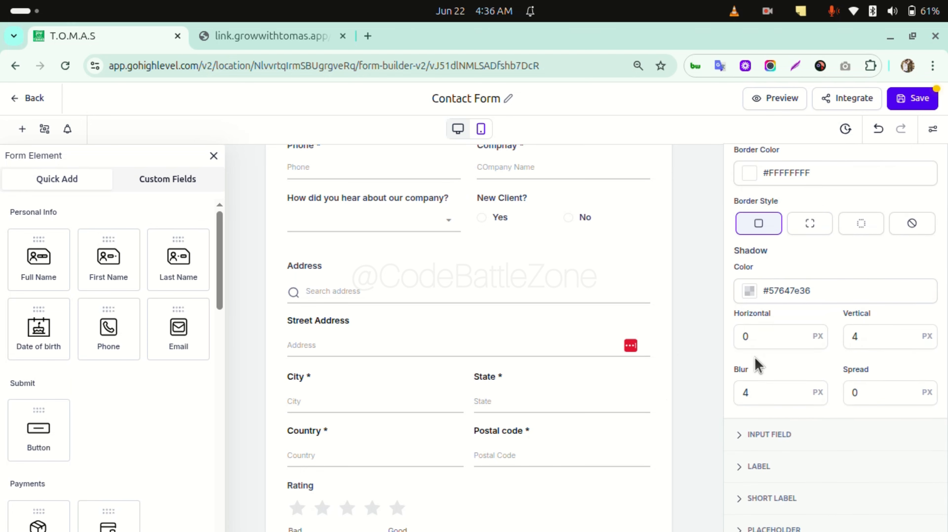
left_click(750, 396)
scroll(760, 373, "down", 1)
scroll(777, 328, "down", 1)
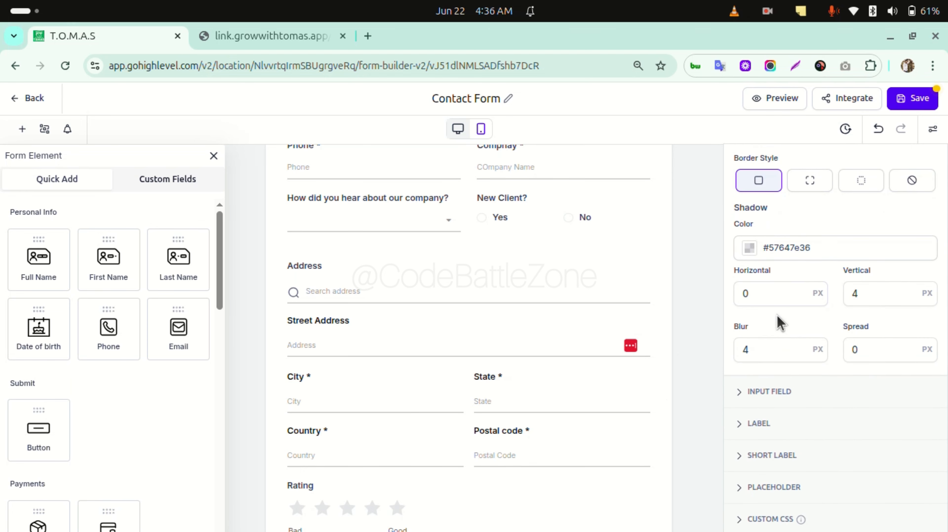
left_click(773, 299)
scroll(601, 373, "down", 5)
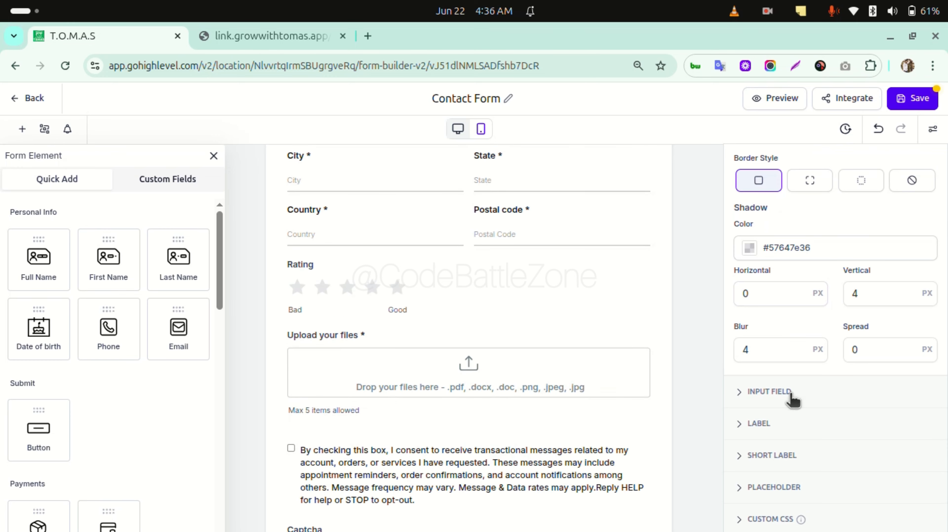
left_click(792, 357)
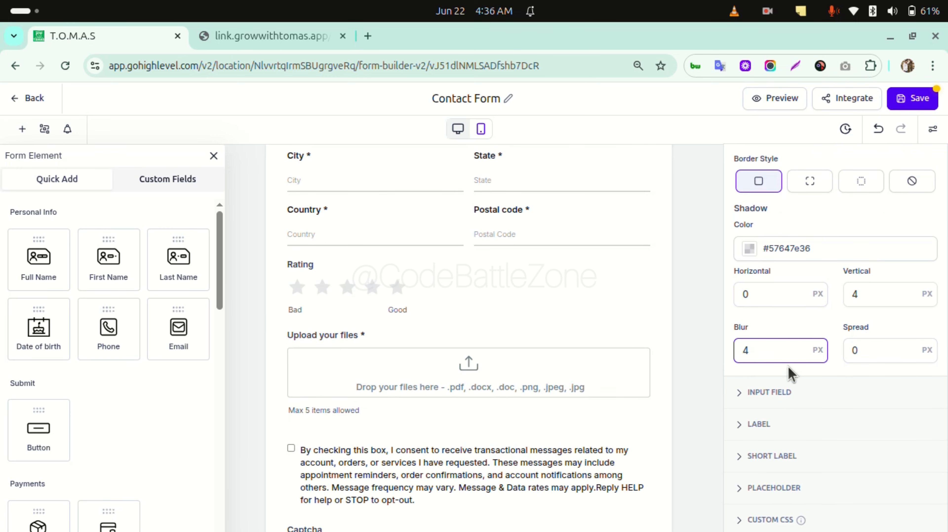
scroll(581, 340, "up", 7)
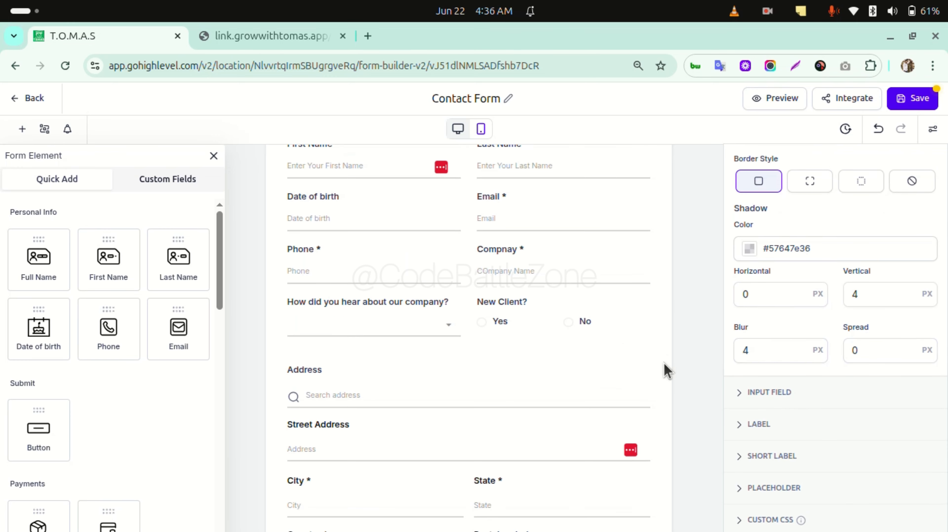
scroll(666, 371, "down", 3)
Set the input fields' top and bottom padding to 10 px each
left_click(776, 393)
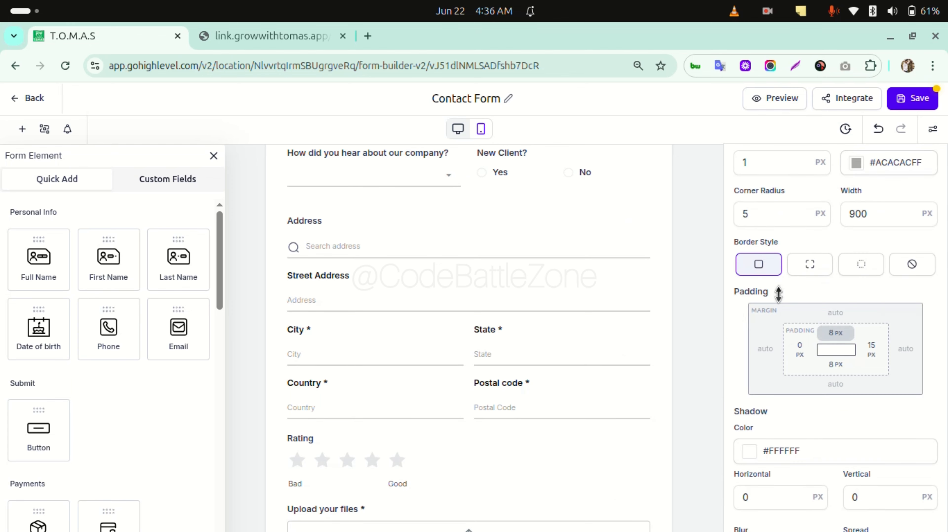
scroll(373, 270, "up", 5)
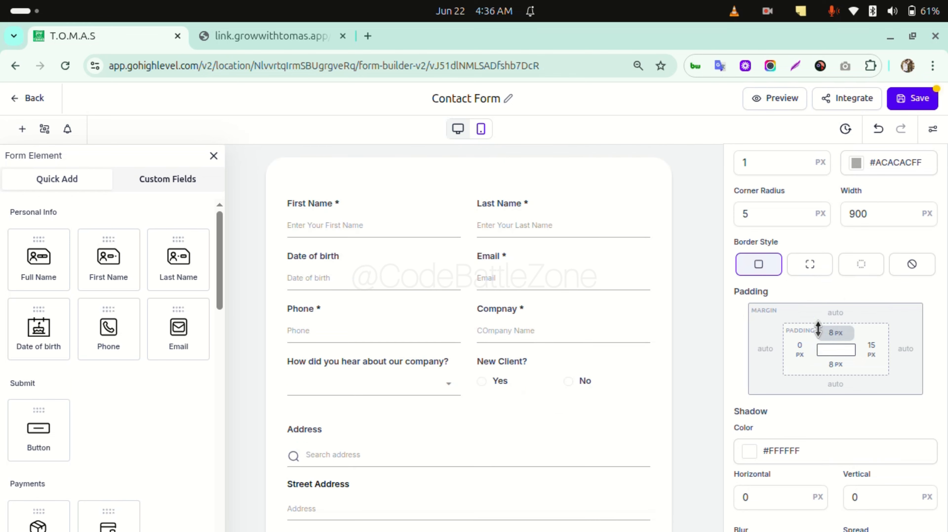
left_click(837, 338)
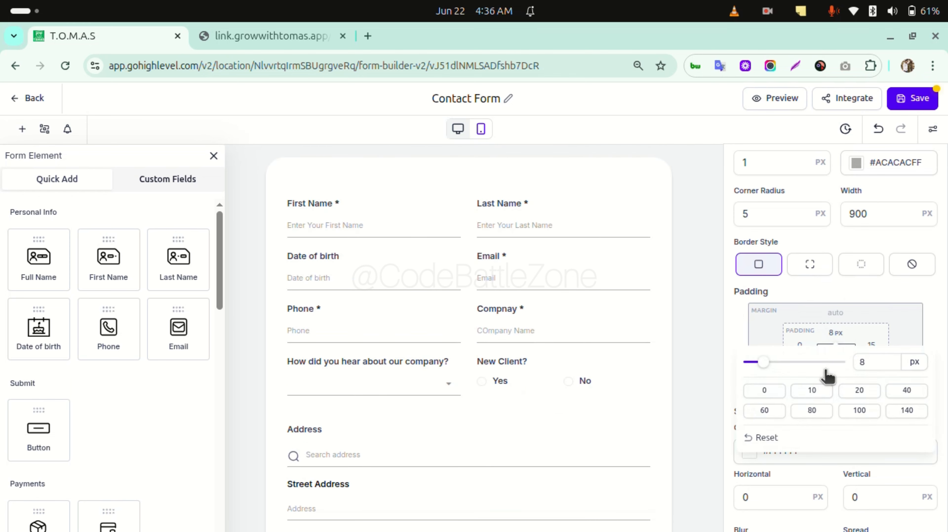
left_click(814, 387)
left_click(836, 361)
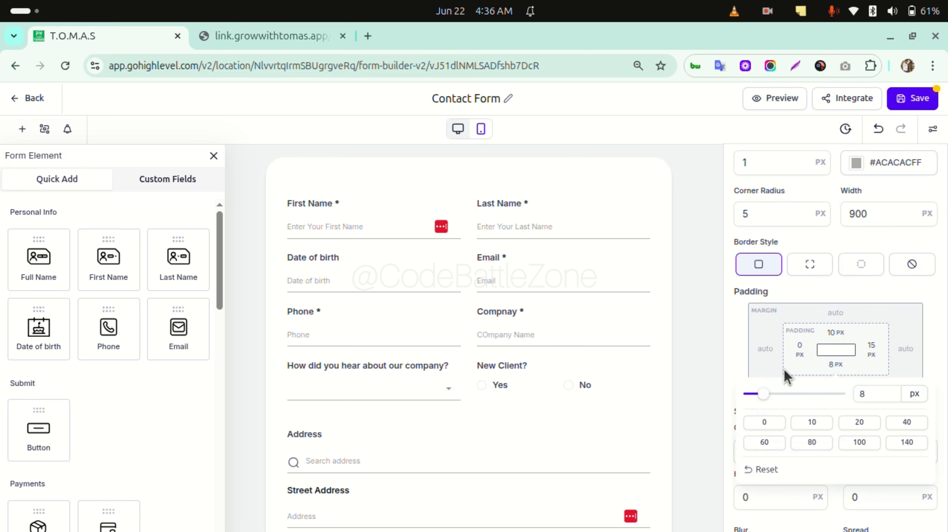
left_click(813, 423)
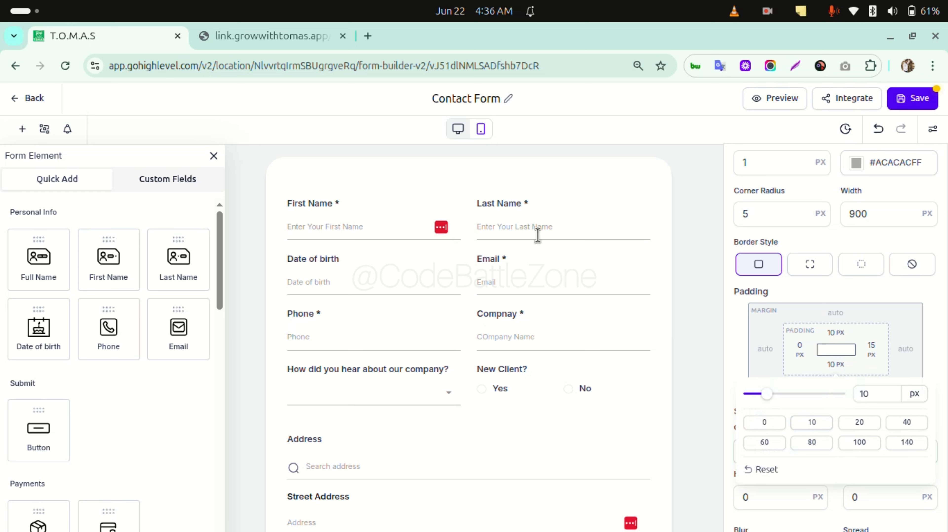
left_click(861, 314)
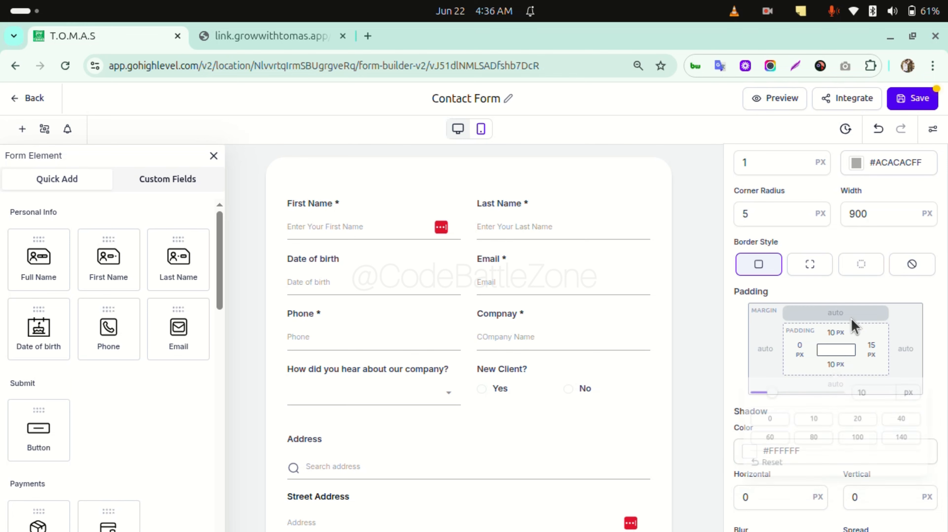
Change the font family of the field labels to Poppins
scroll(809, 437, "down", 5)
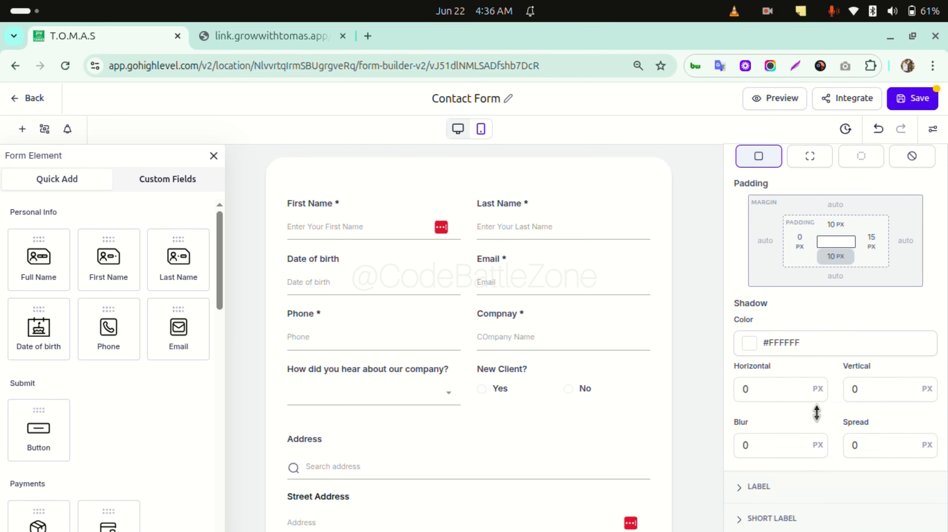
left_click(758, 423)
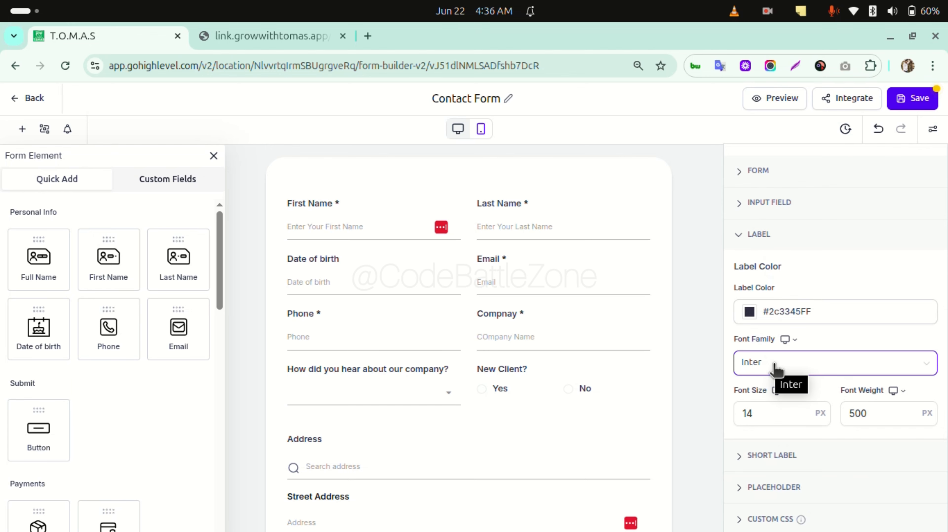
left_click(812, 359)
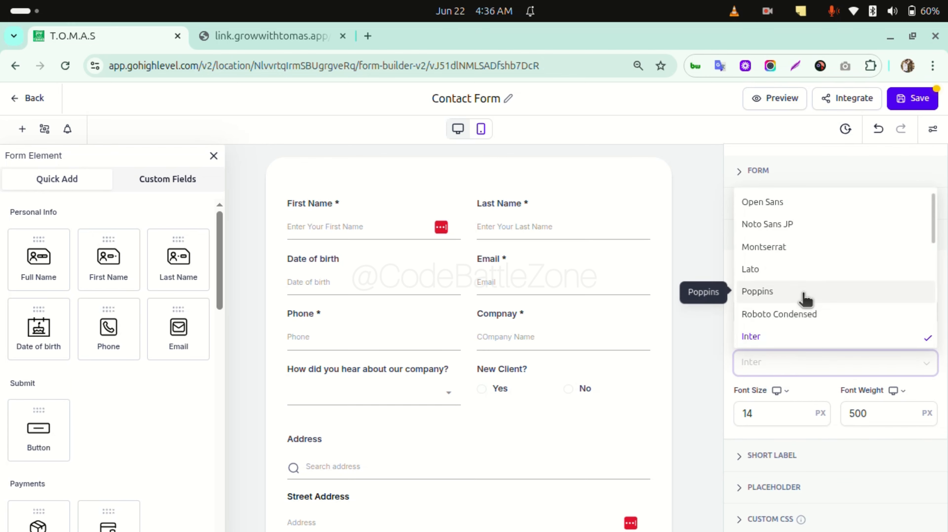
scroll(805, 299, "down", 10)
scroll(805, 300, "up", 10)
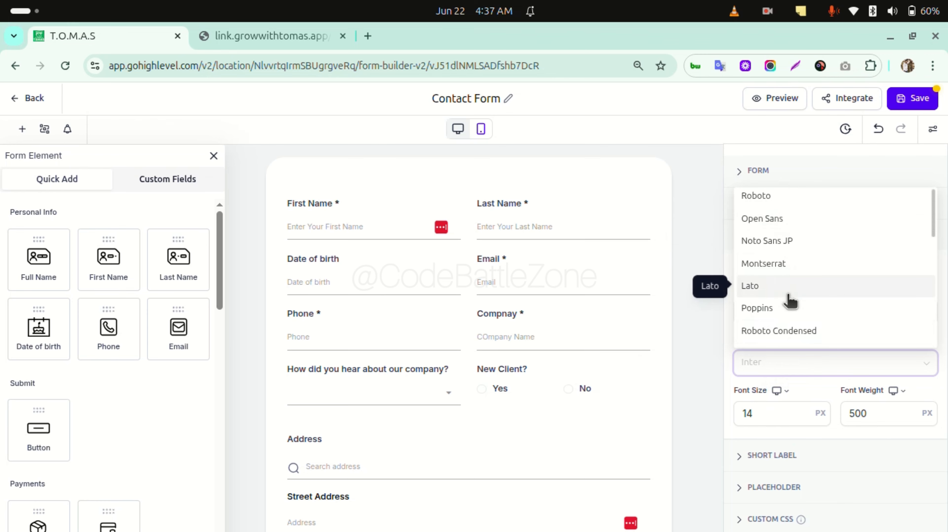
scroll(789, 301, "down", 2)
left_click(774, 235)
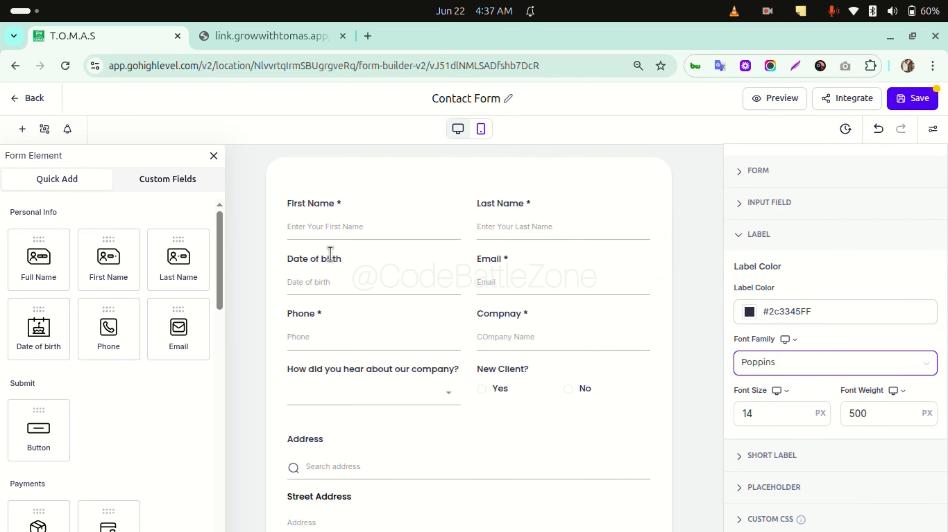
Change the font family of the form's short labels to Poppins
left_click(767, 462)
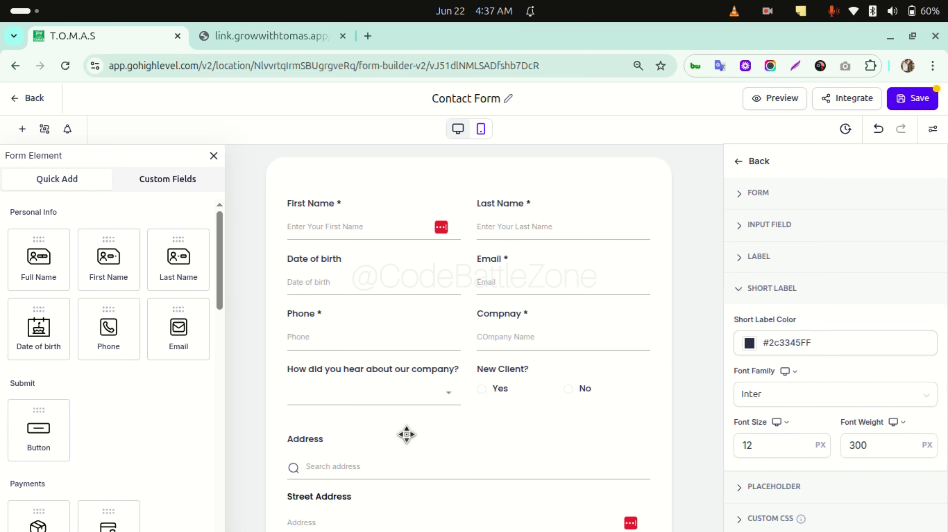
scroll(412, 440, "down", 10)
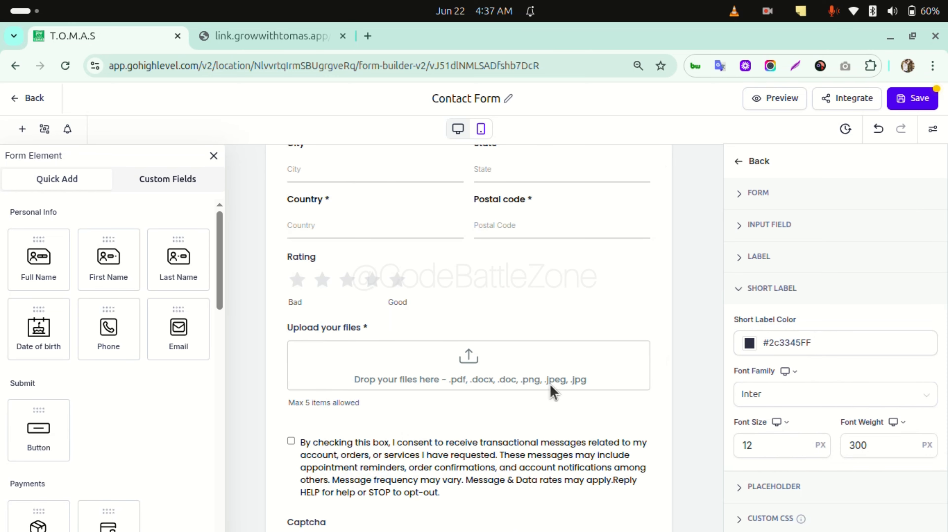
left_click(787, 393)
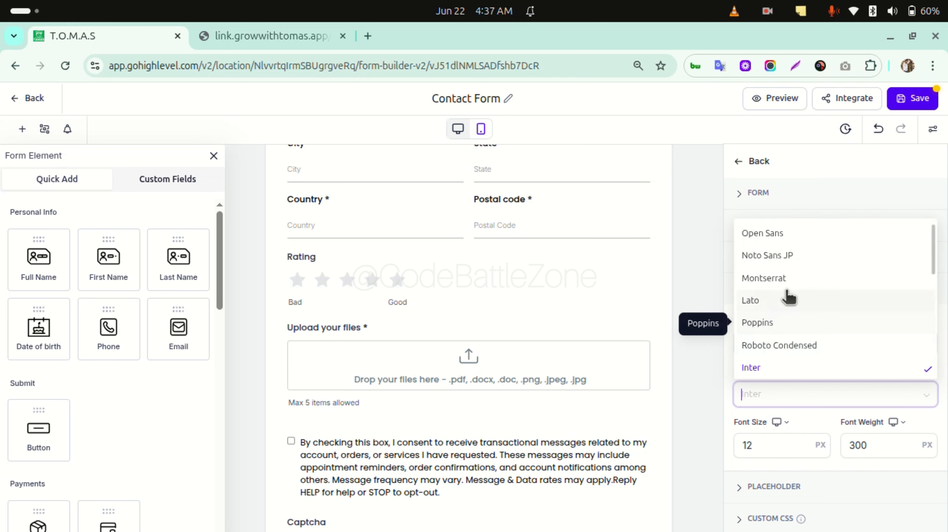
left_click(771, 323)
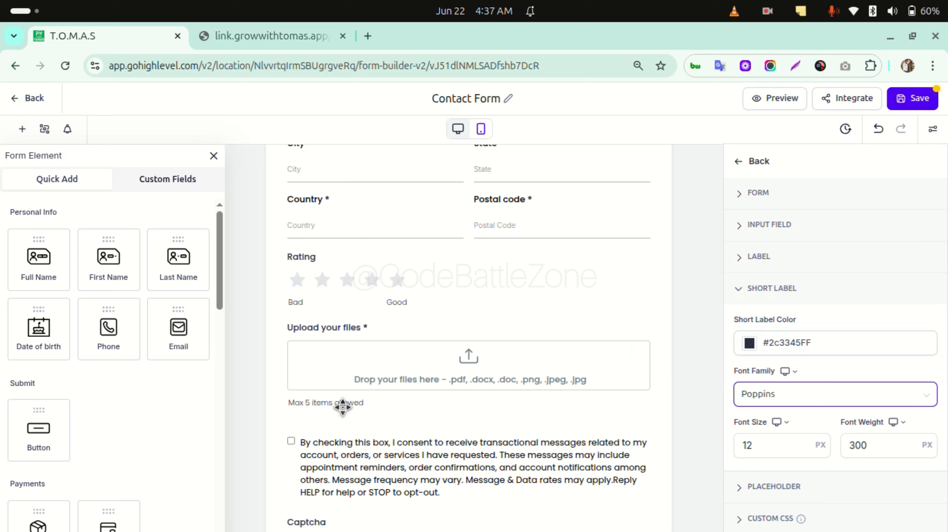
left_click(810, 424)
left_click(775, 446)
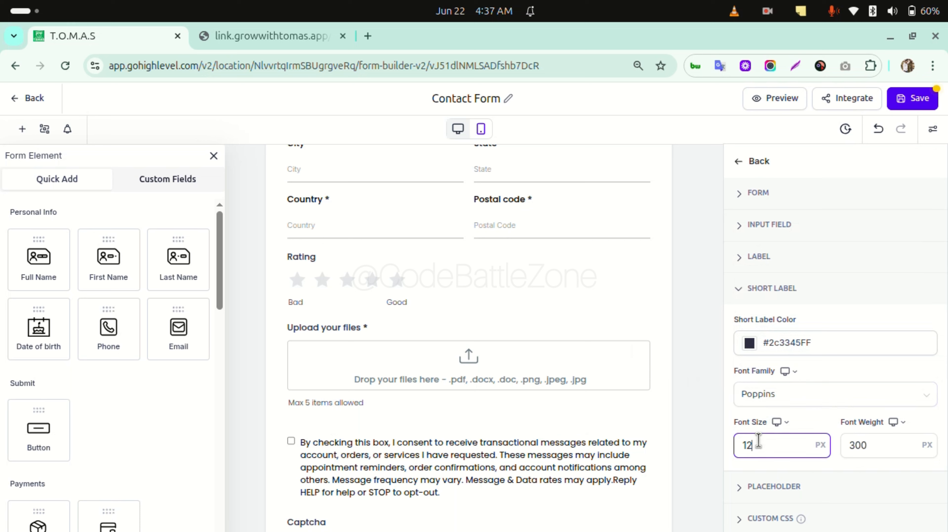
double_click(775, 446)
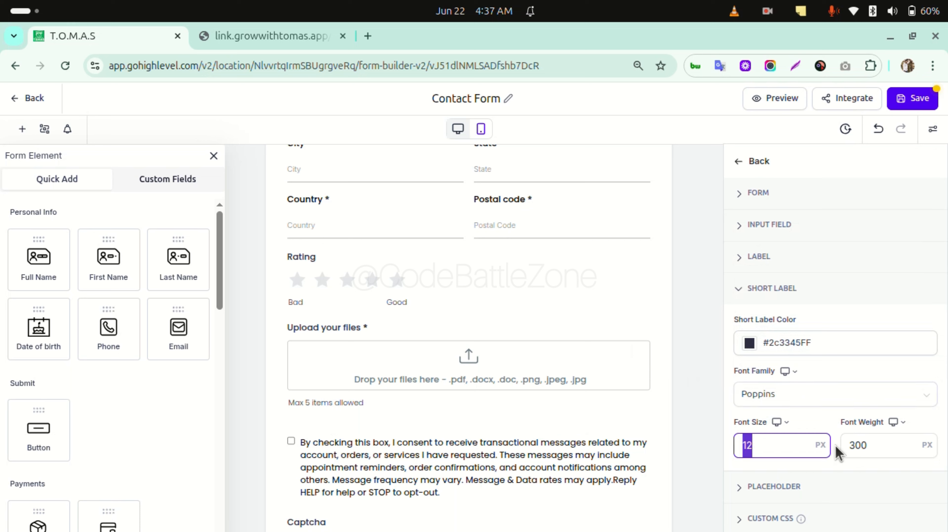
Examine the placeholder's color and font settings and the form's custom CSS editor, leaving all style sections collapsed
left_click(798, 489)
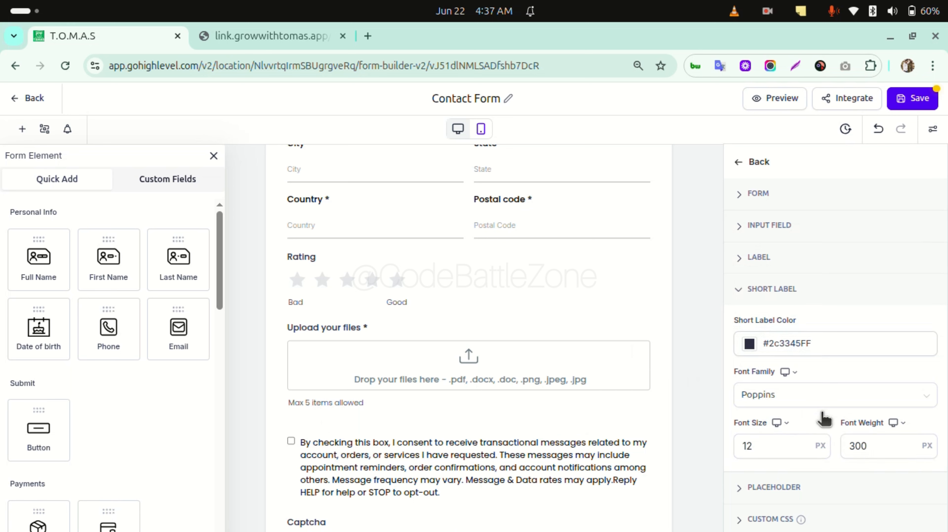
left_click(806, 453)
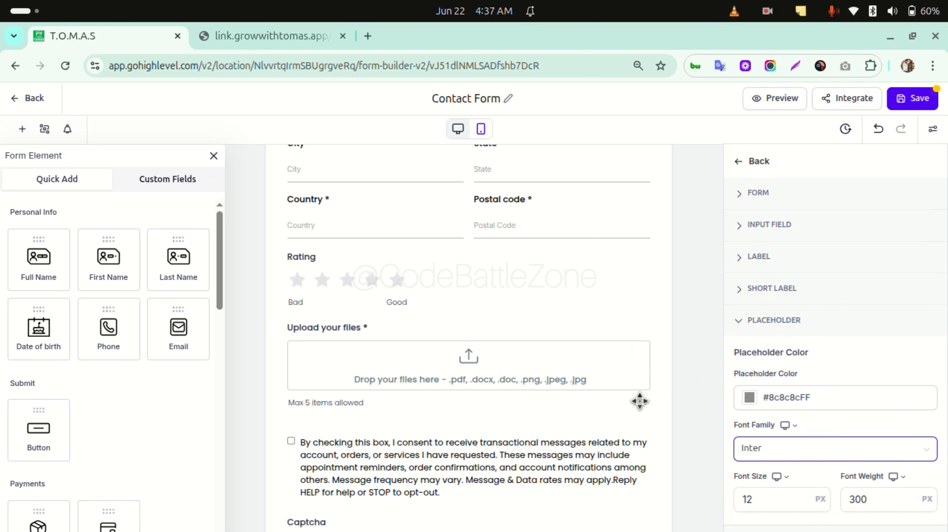
scroll(805, 463, "down", 1)
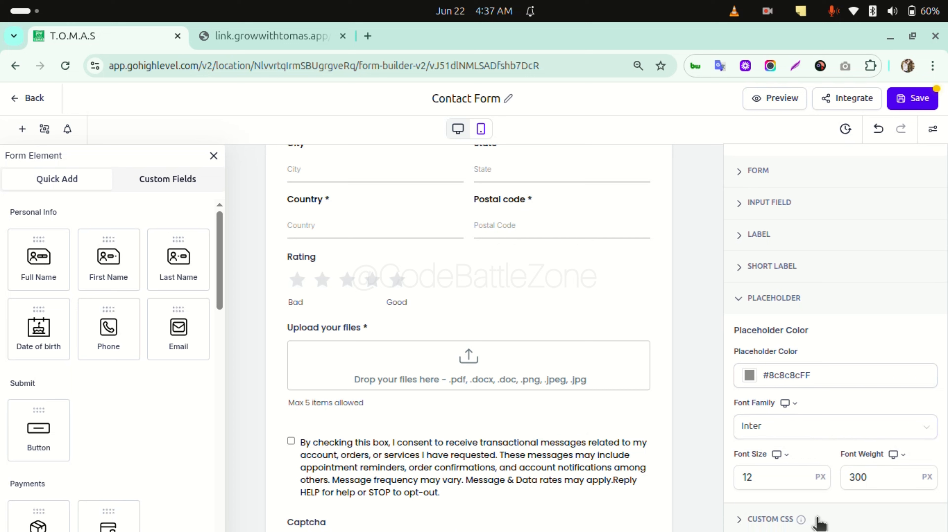
left_click(790, 522)
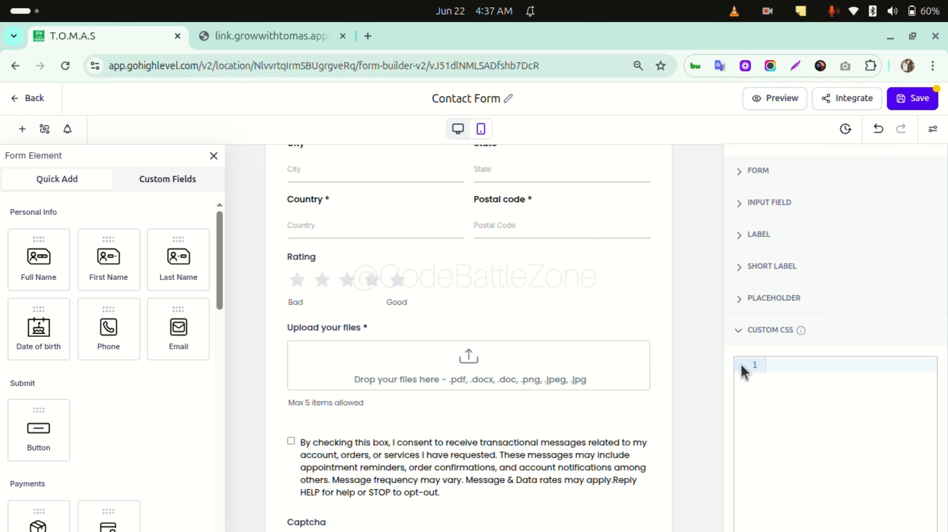
left_click(740, 235)
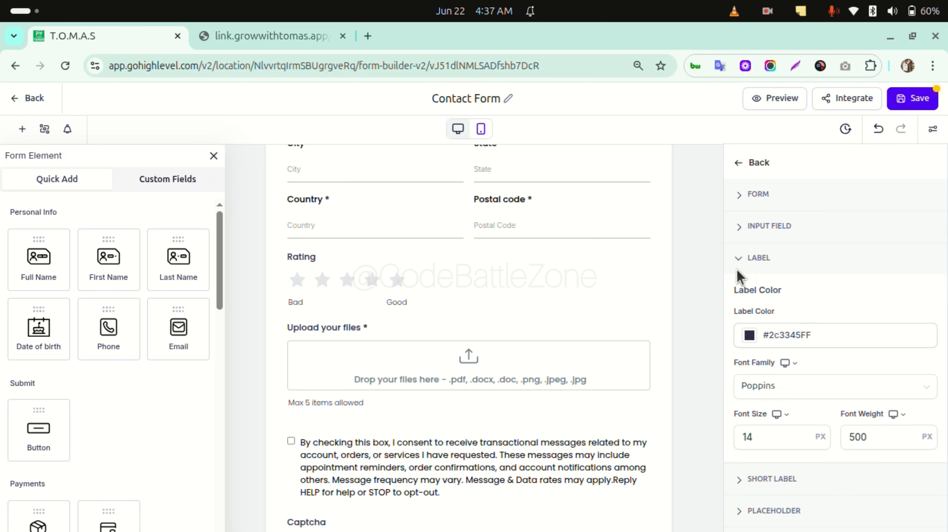
left_click(739, 261)
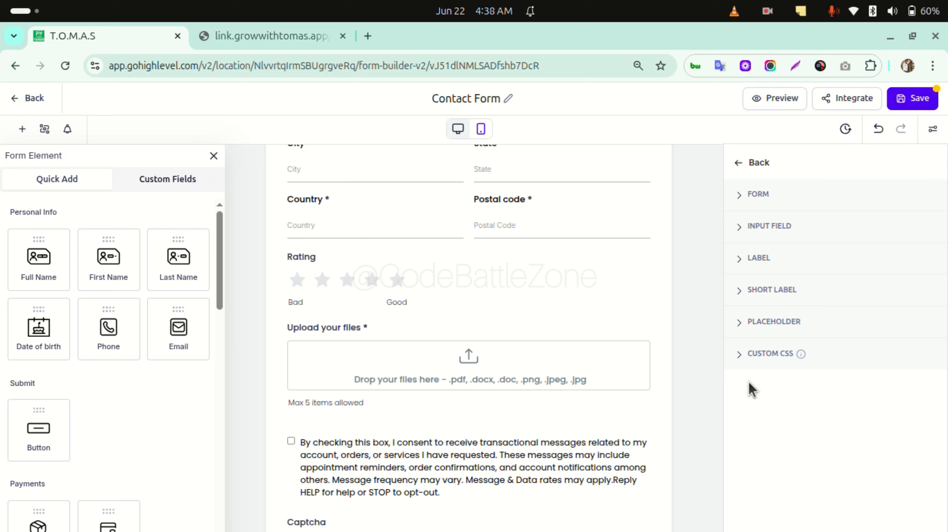
left_click(742, 356)
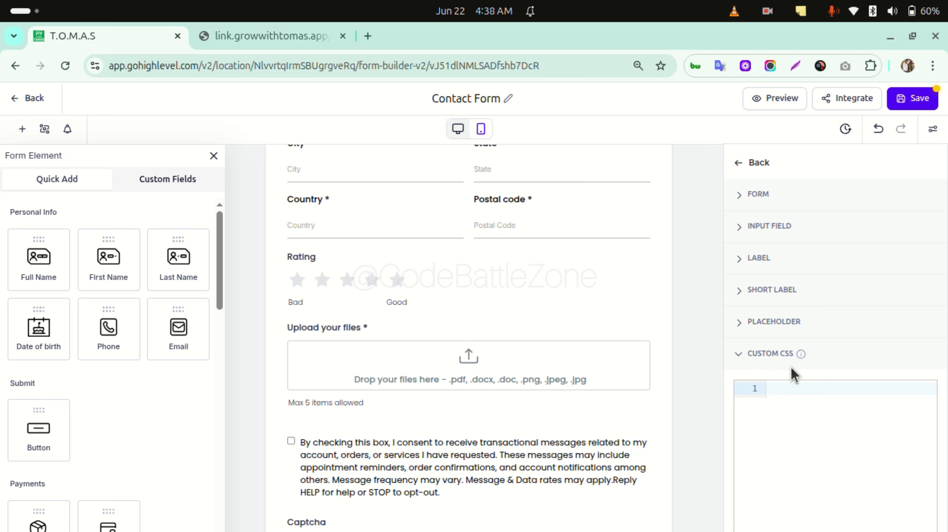
left_click(796, 393)
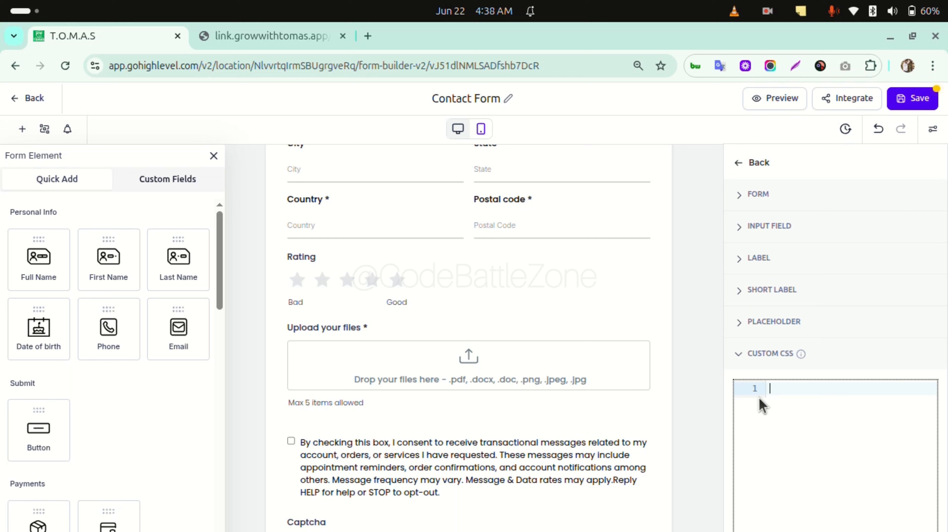
left_click(736, 353)
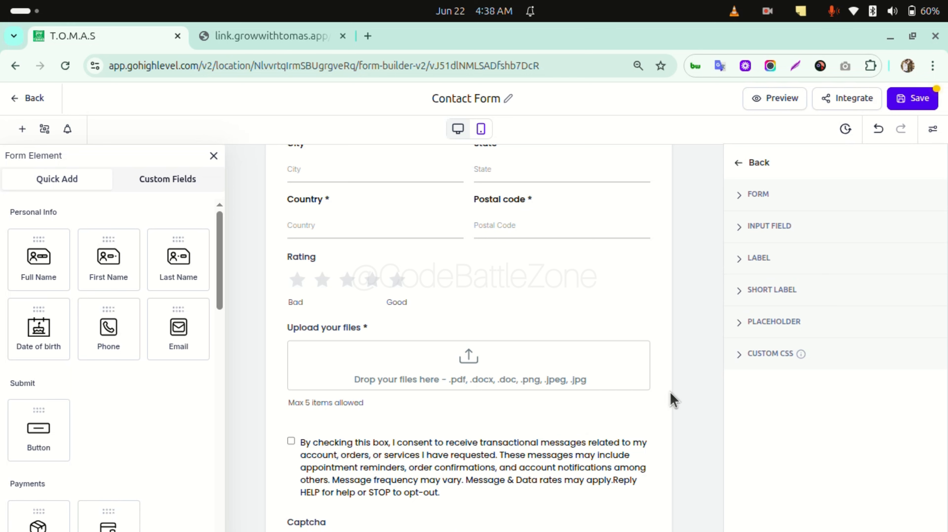